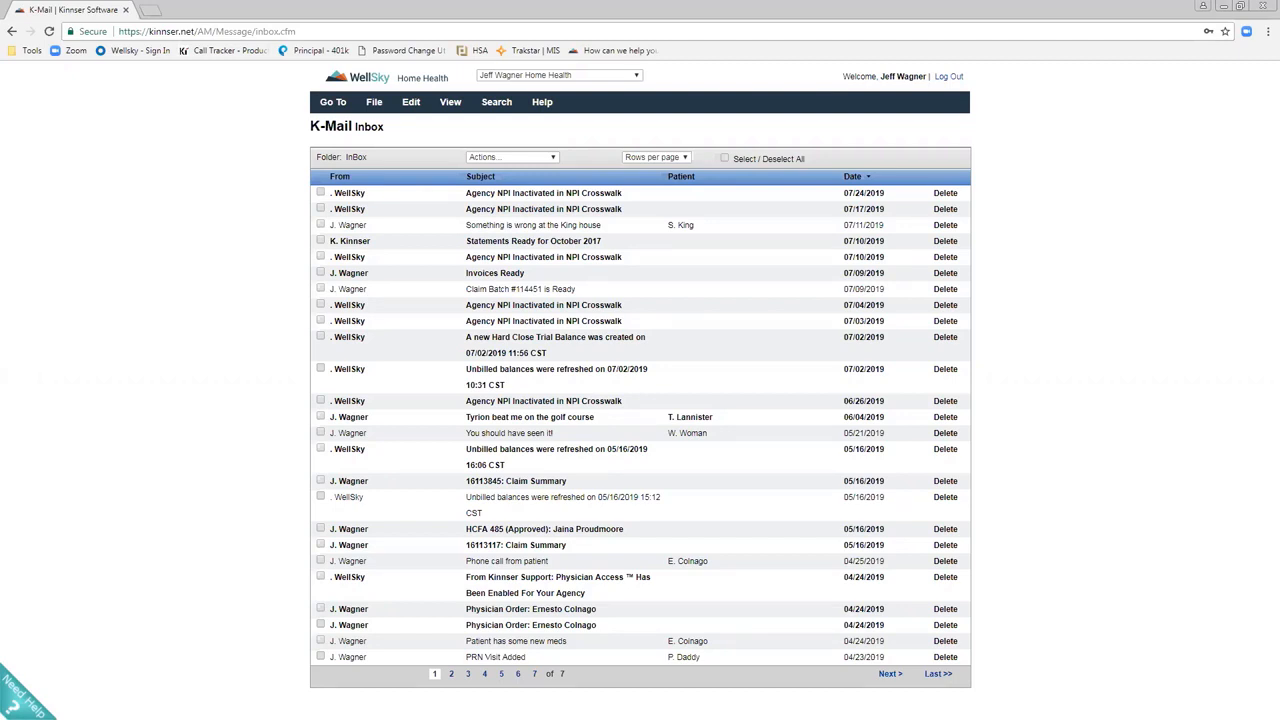
- Open Task Details in the Administration section of the Reports / Admin page
left_click(340, 107)
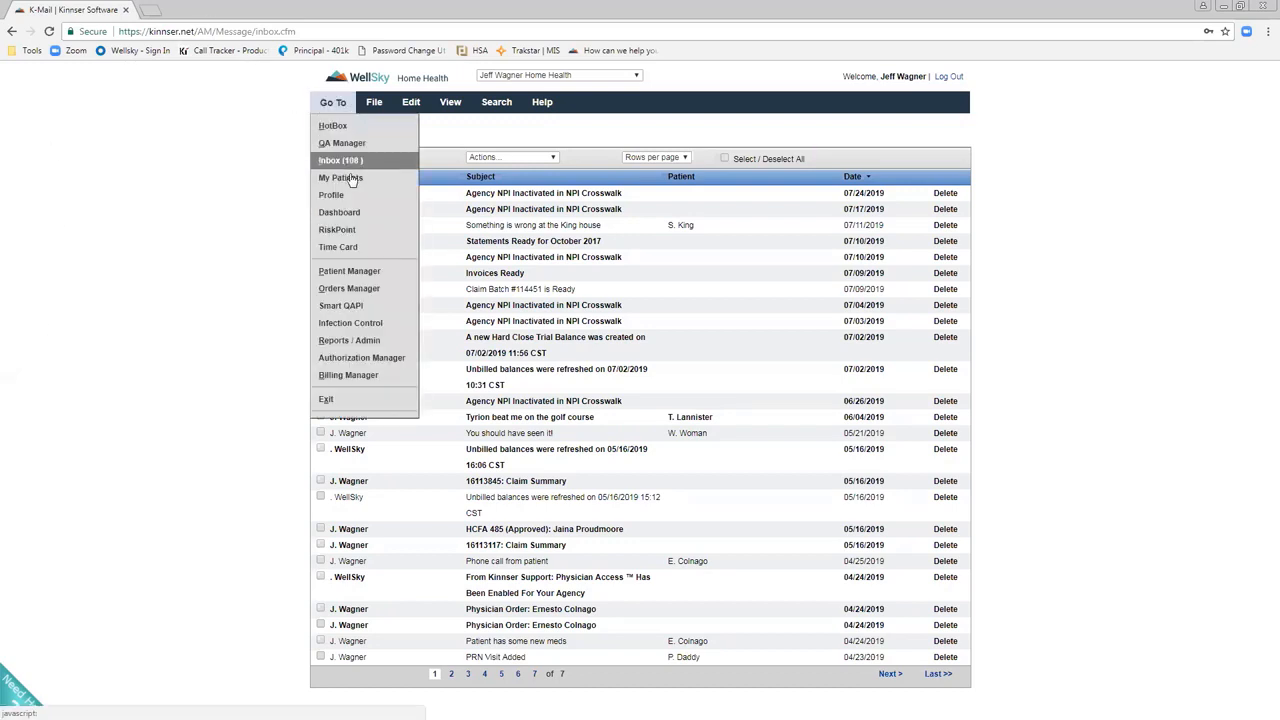
left_click(354, 341)
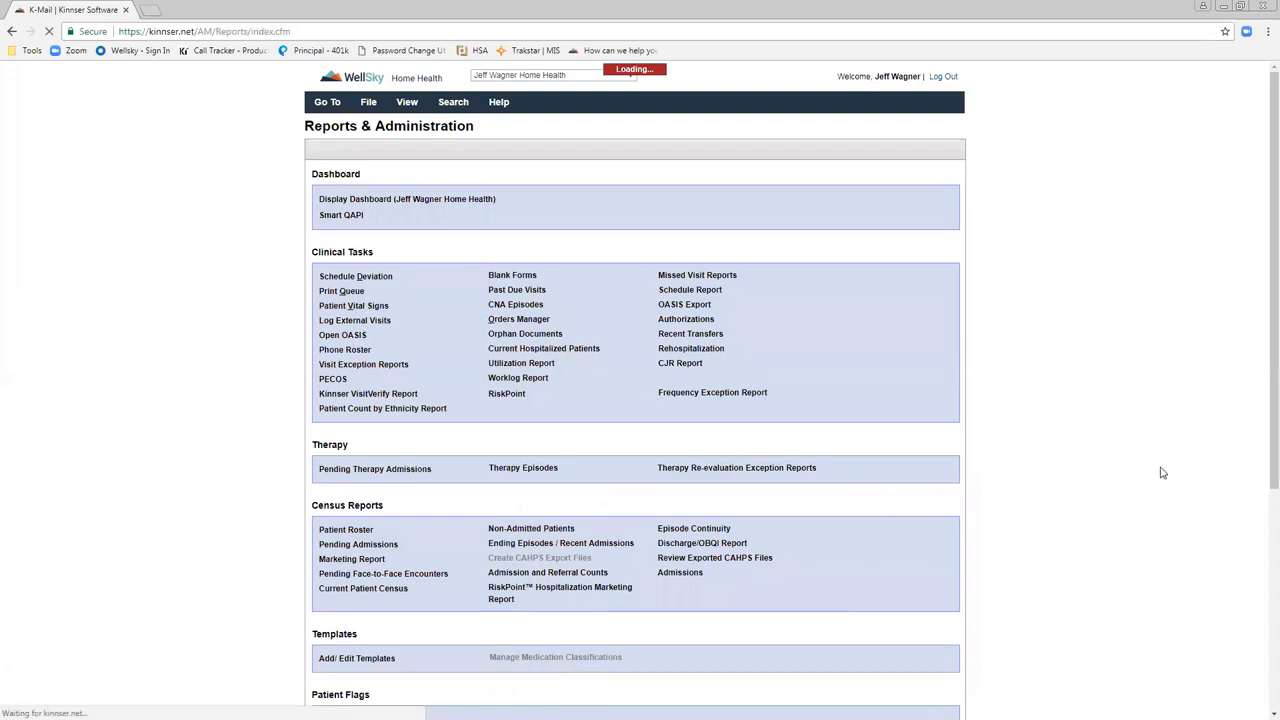
scroll(1165, 473, "down", 2)
scroll(1169, 476, "down", 2)
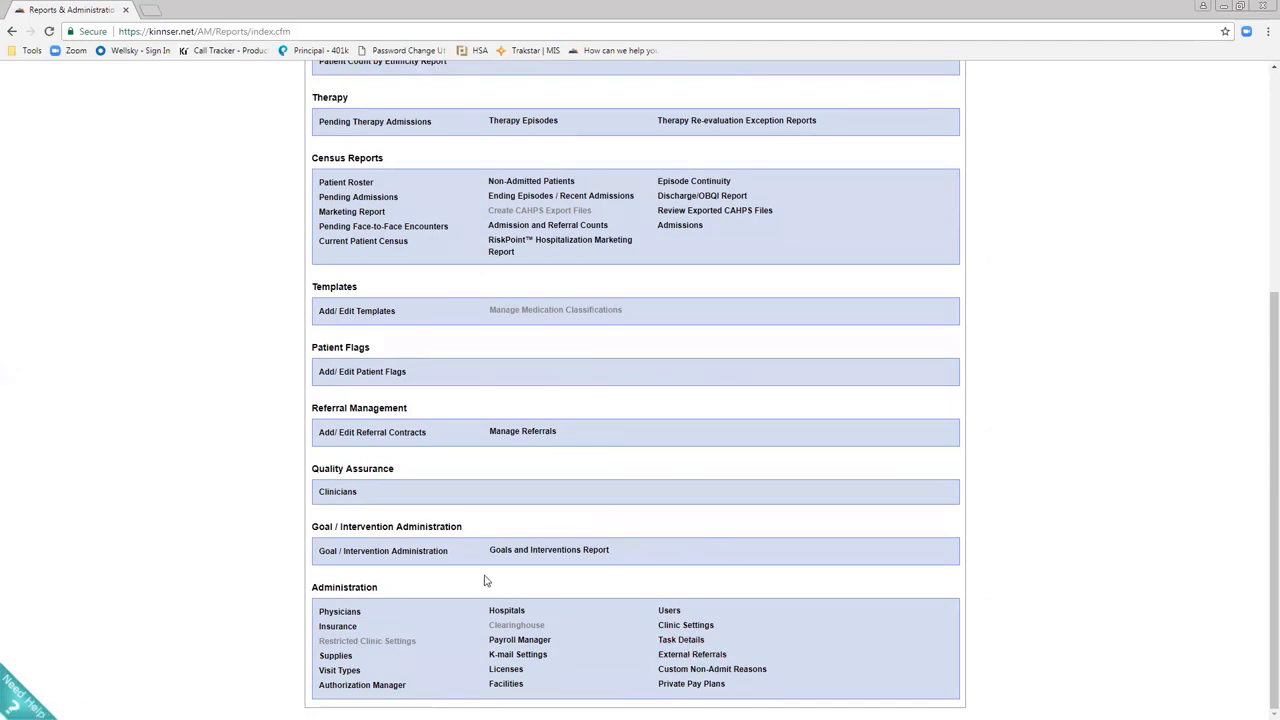
left_click_drag(384, 590, 311, 595)
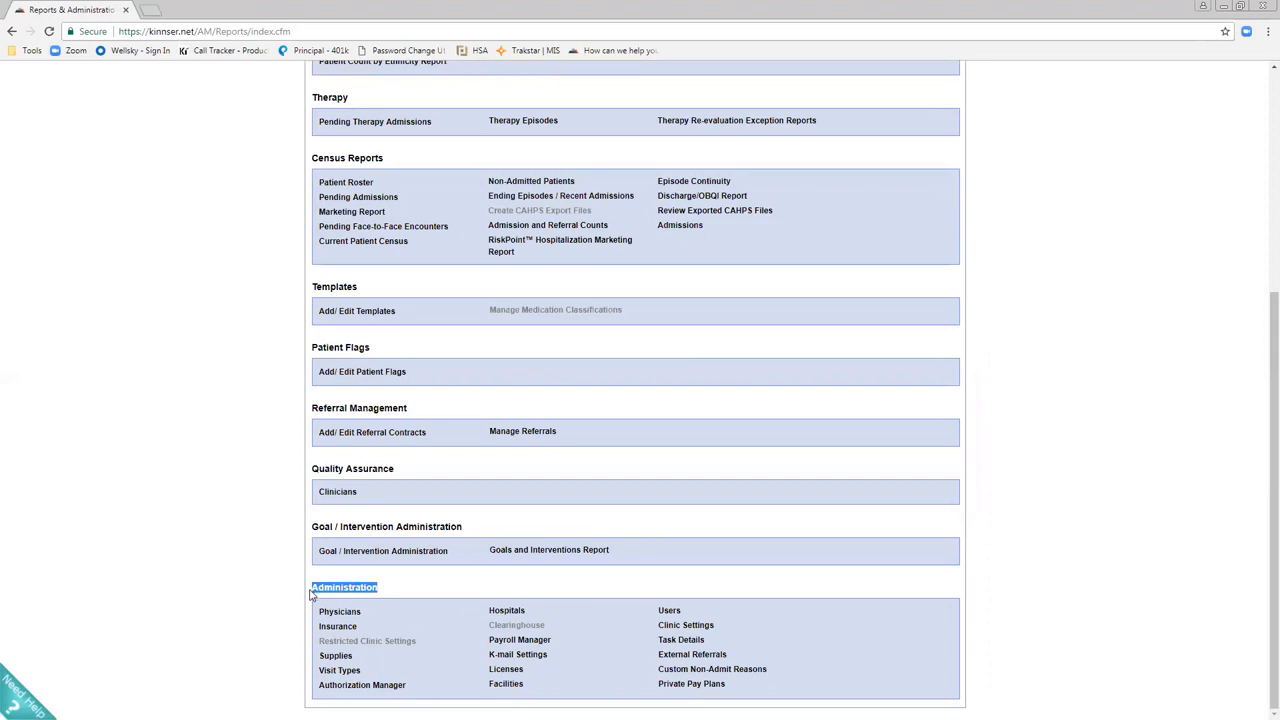
left_click(690, 642)
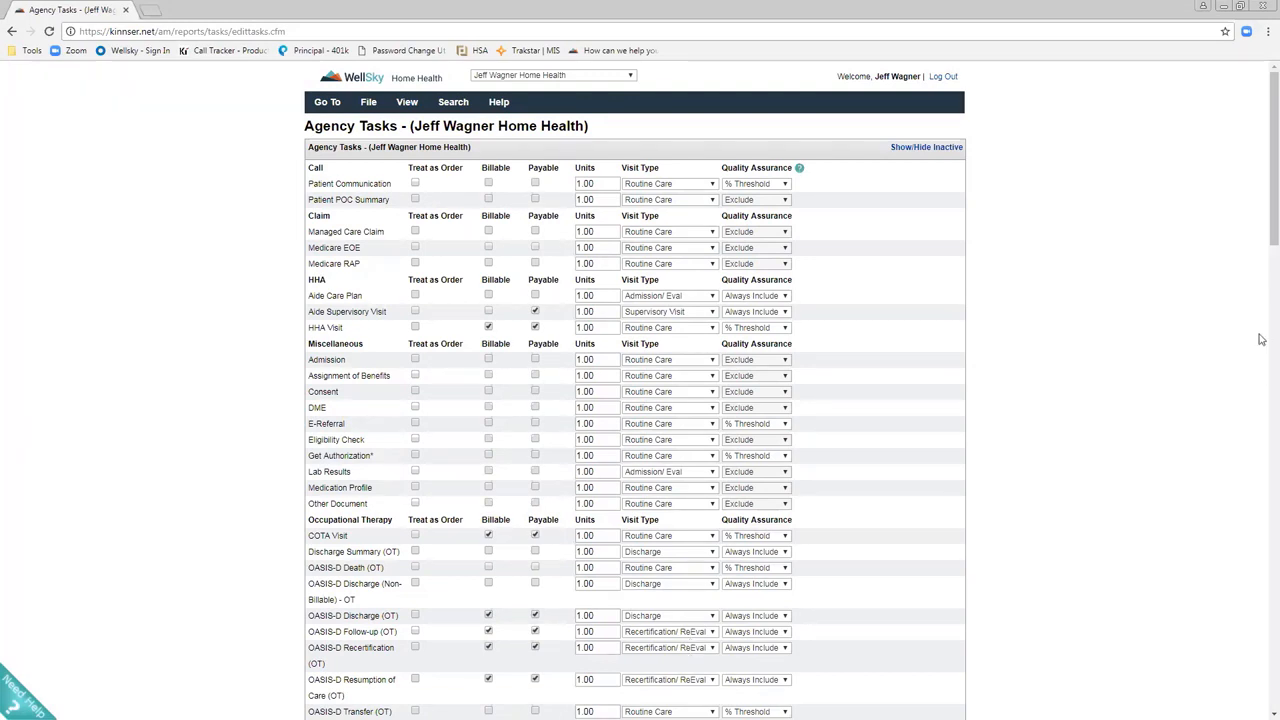
- Examine the Billable, Payable, Units and Visit Type columns for the Skilled Nursing tasks
left_click_drag(1263, 141, 1237, 479)
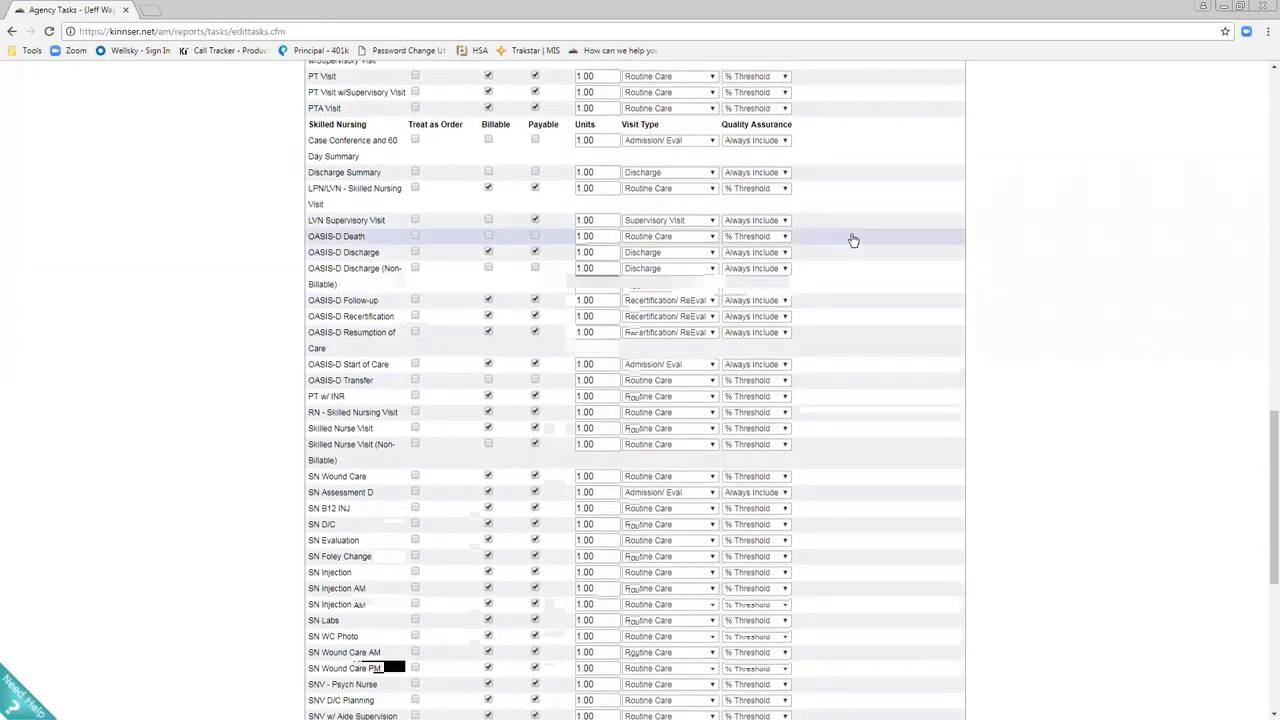
left_click_drag(371, 128, 311, 127)
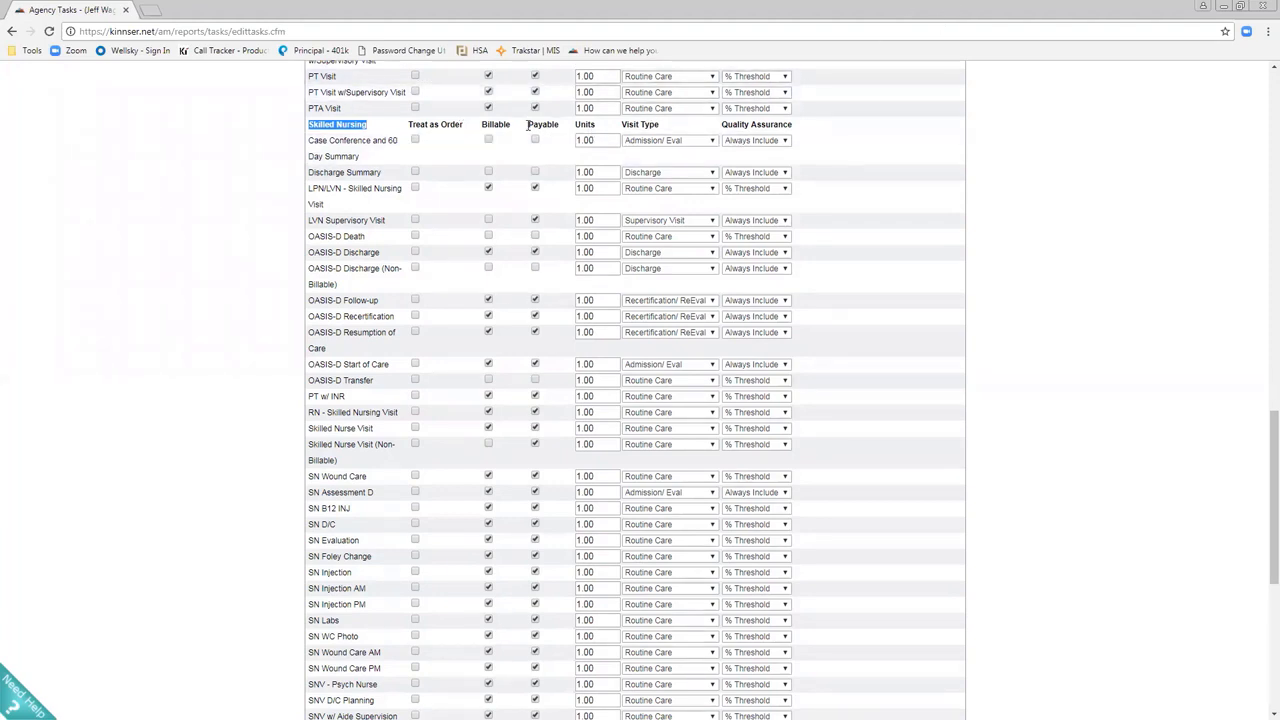
double_click(488, 124)
left_click_drag(488, 124, 483, 125)
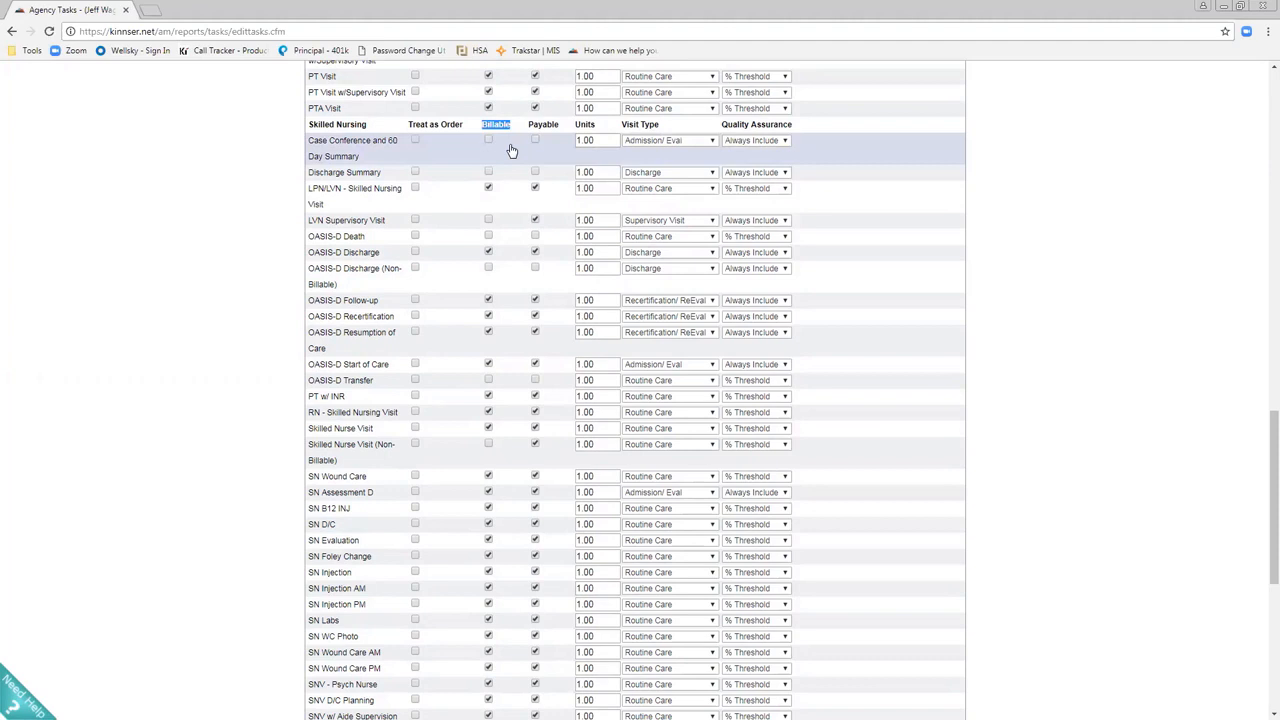
left_click_drag(559, 127, 529, 128)
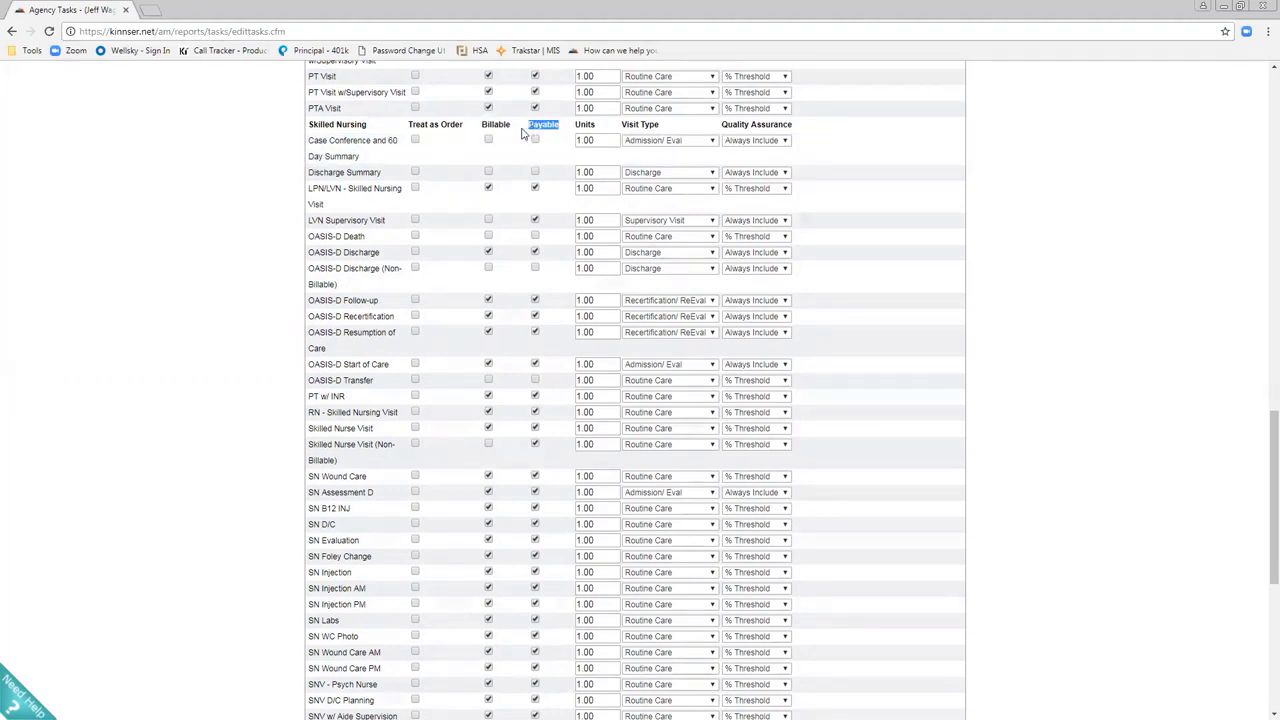
double_click(588, 125)
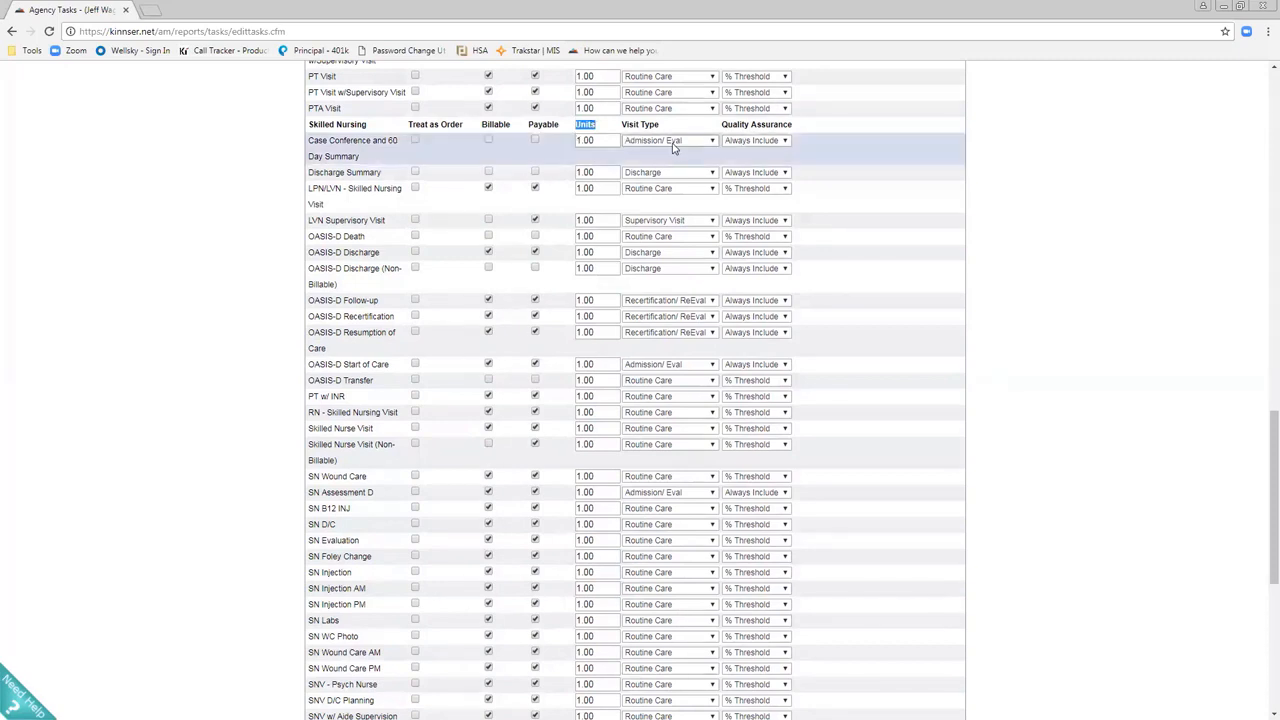
left_click_drag(662, 129, 627, 136)
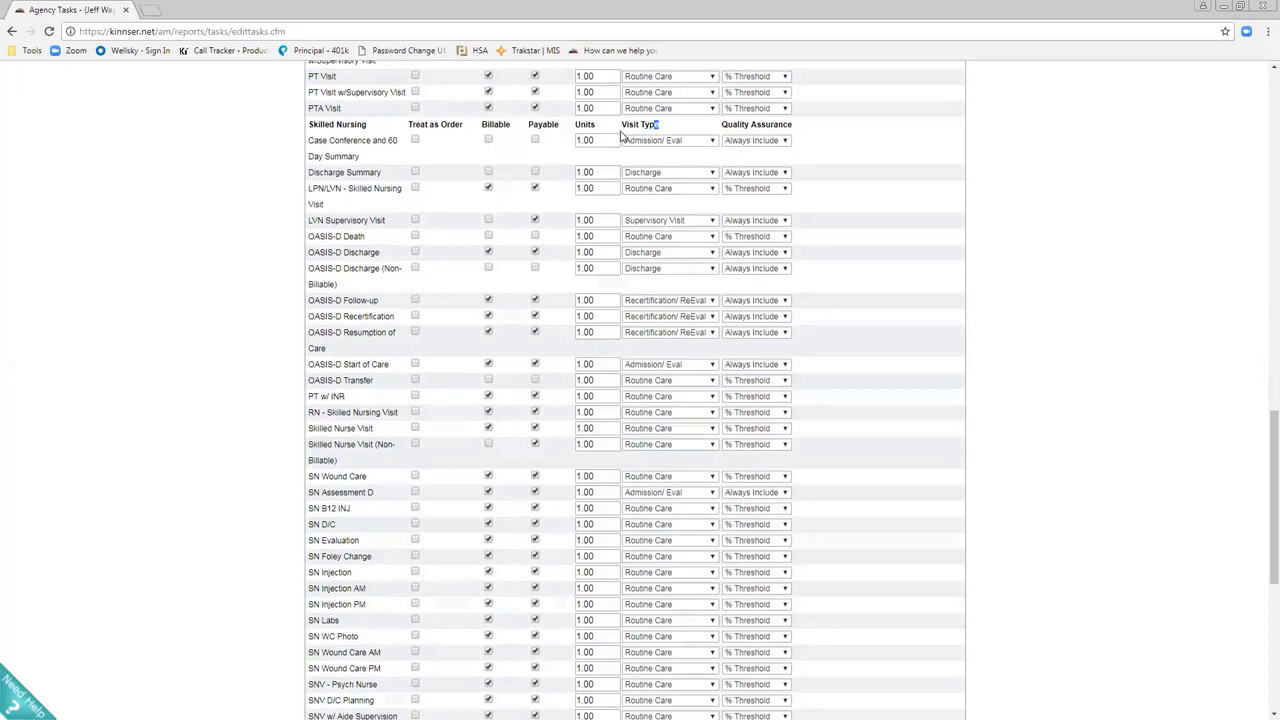
left_click_drag(621, 137, 620, 136)
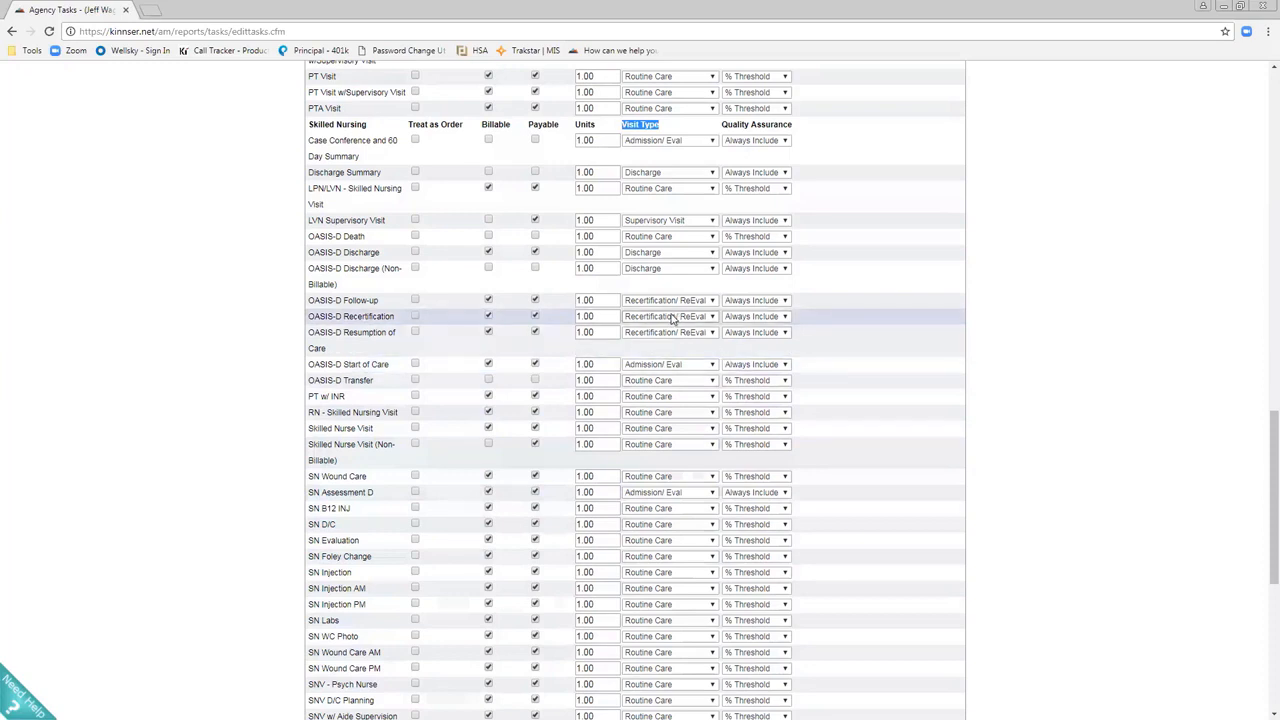
- Open Visit Types from Reports / Admin and examine the Per Visit and Hourly Cost Center columns
scroll(1094, 411, "up", 3)
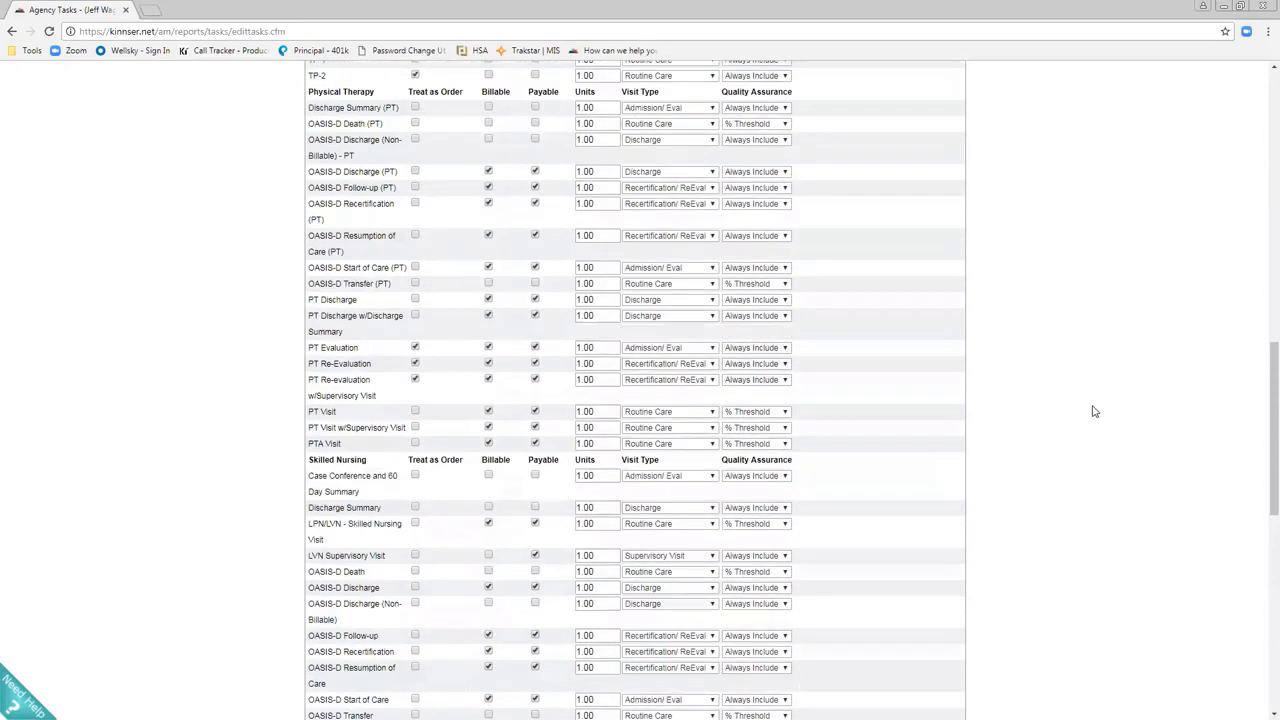
scroll(1094, 411, "up", 7)
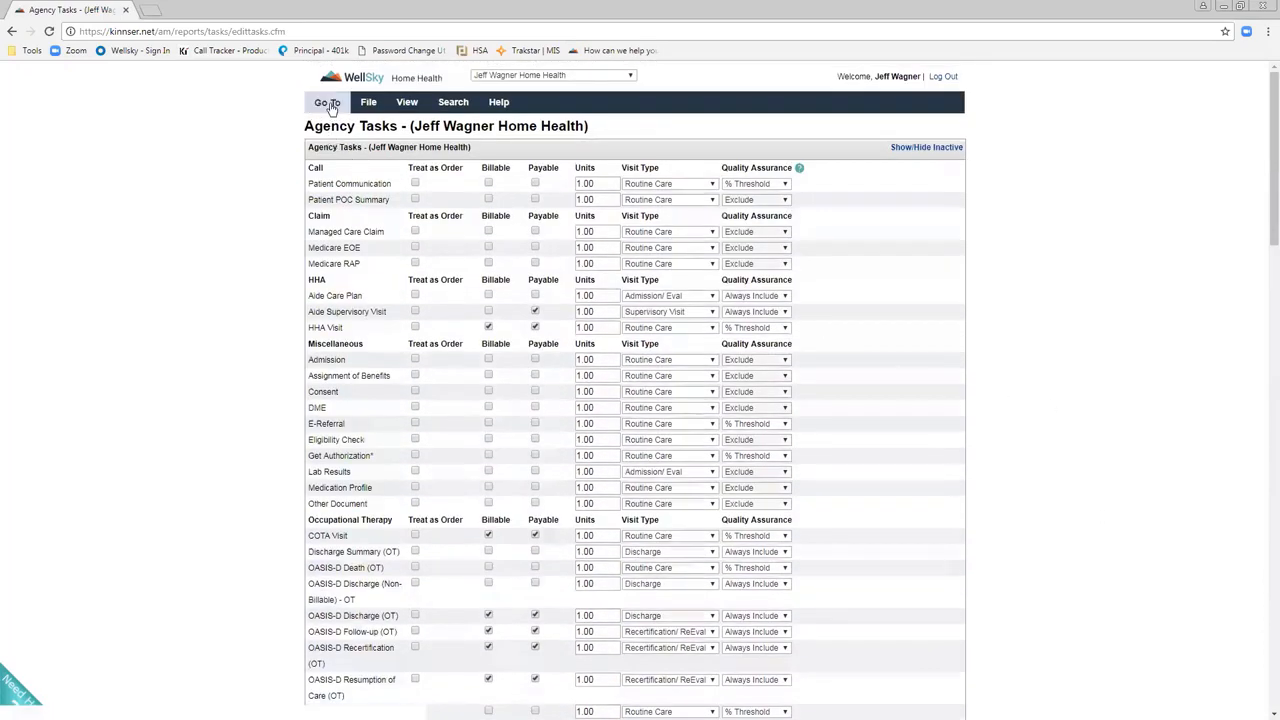
left_click(329, 104)
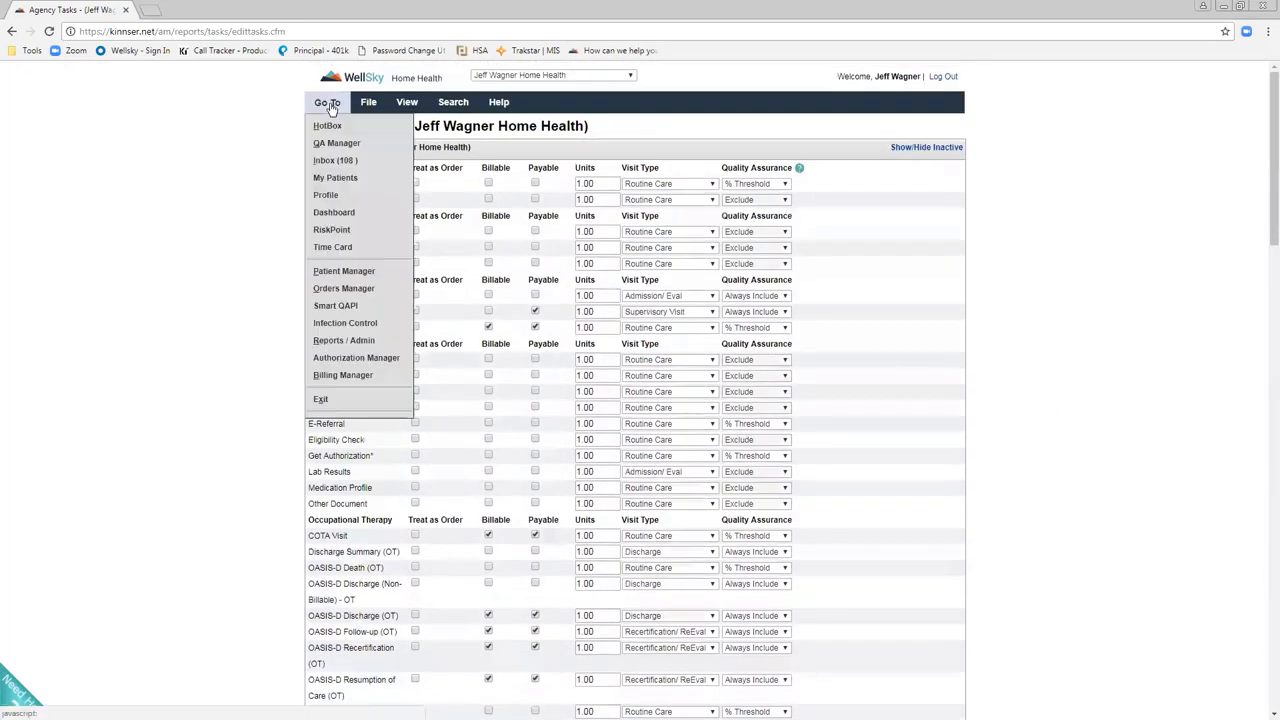
left_click(356, 344)
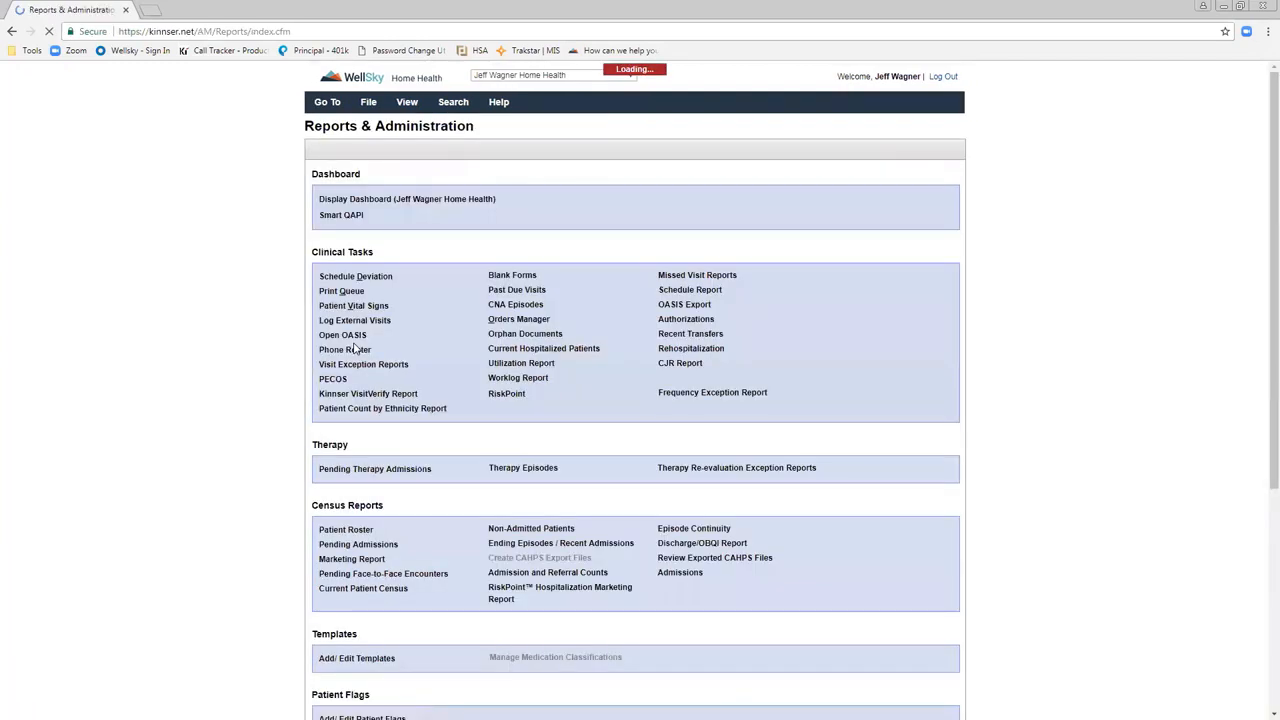
scroll(270, 420, "down", 4)
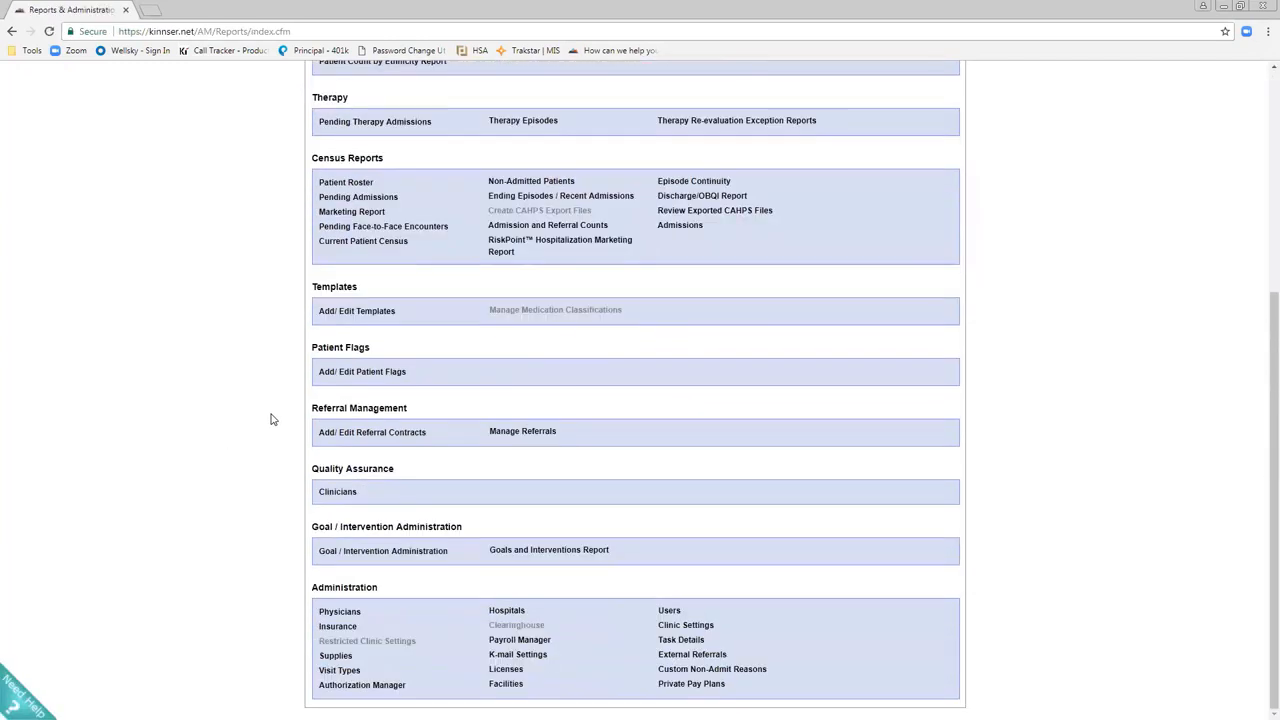
left_click(345, 672)
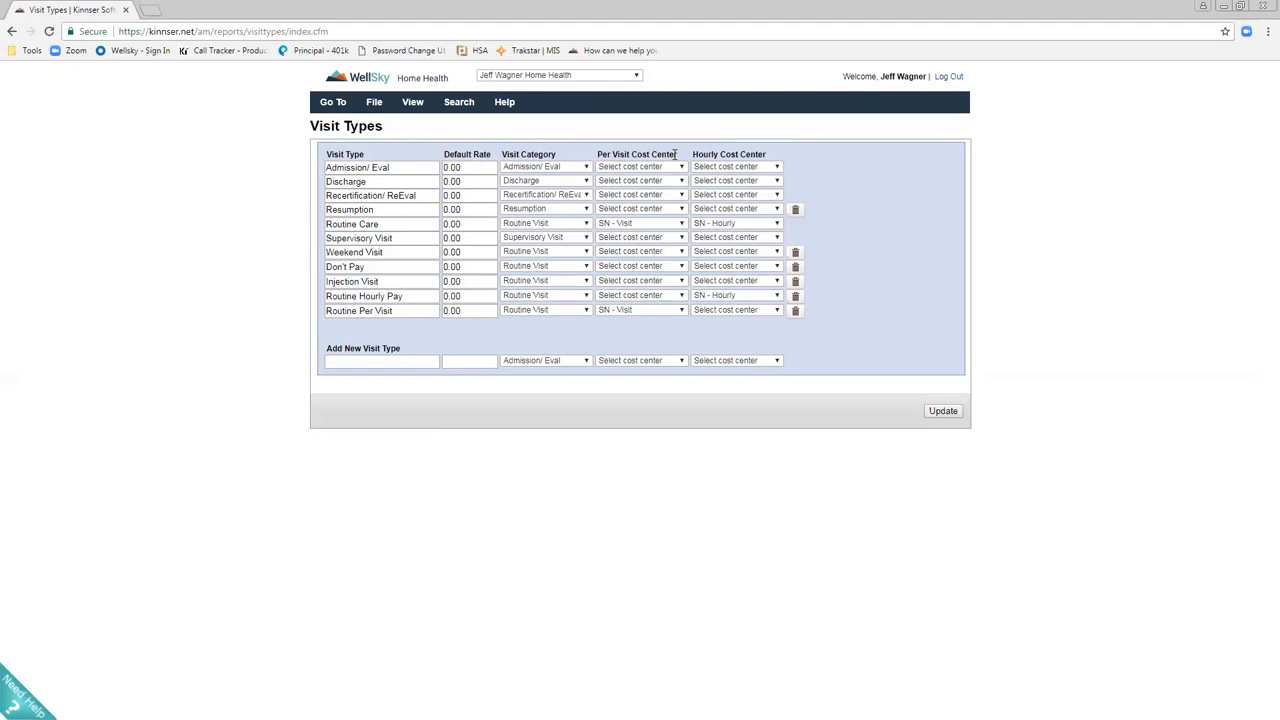
left_click_drag(676, 154, 596, 158)
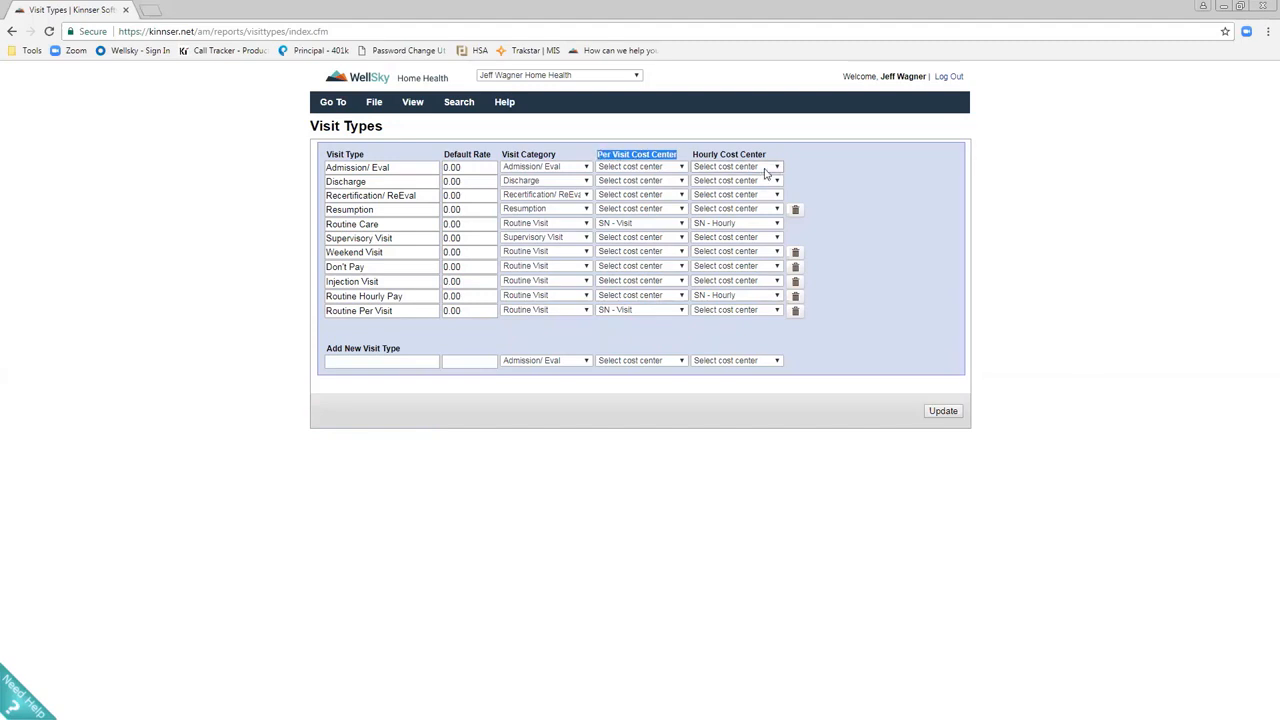
left_click_drag(768, 155, 692, 156)
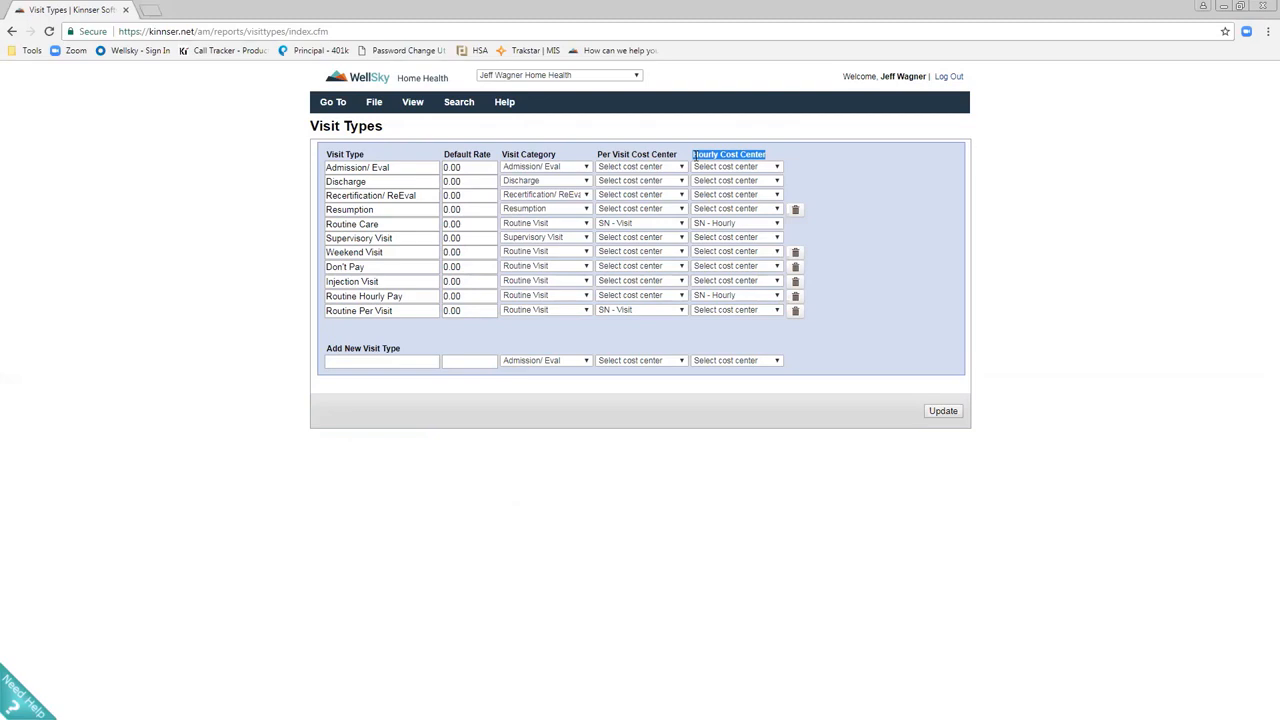
- Switch from the home health agency to the corporate account and open its Corporate Settings
left_click(628, 78)
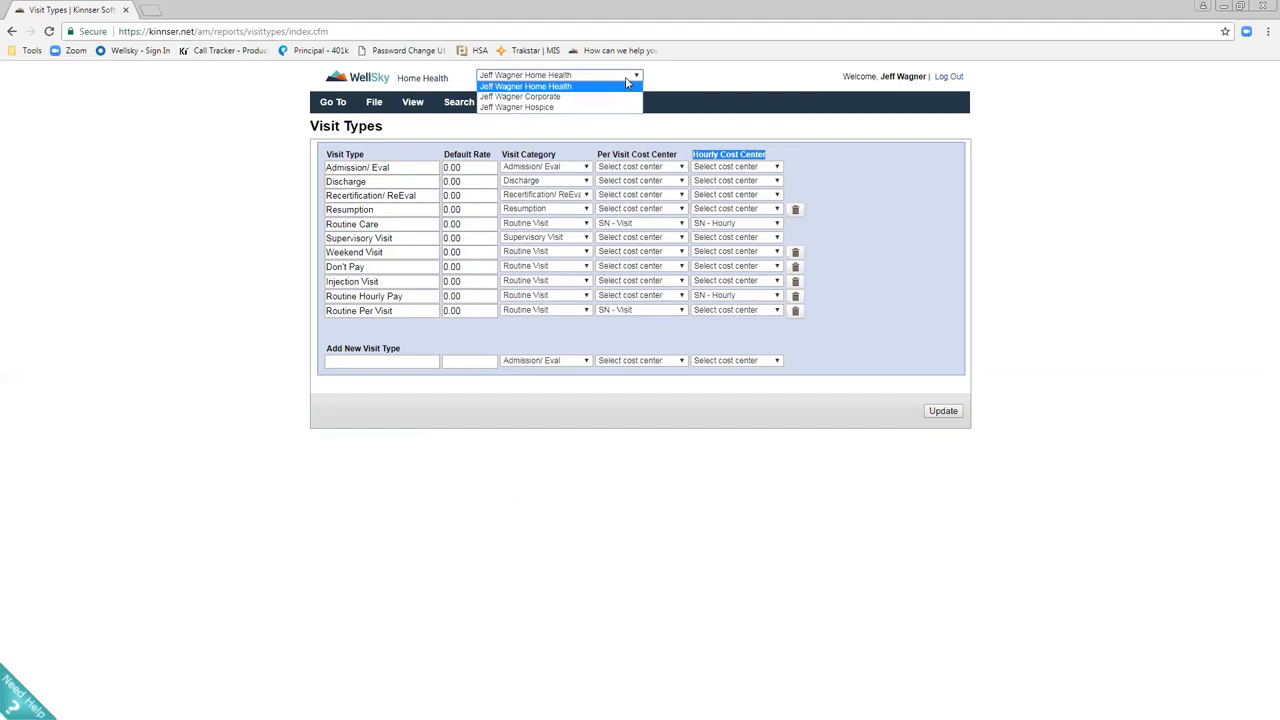
left_click(564, 98)
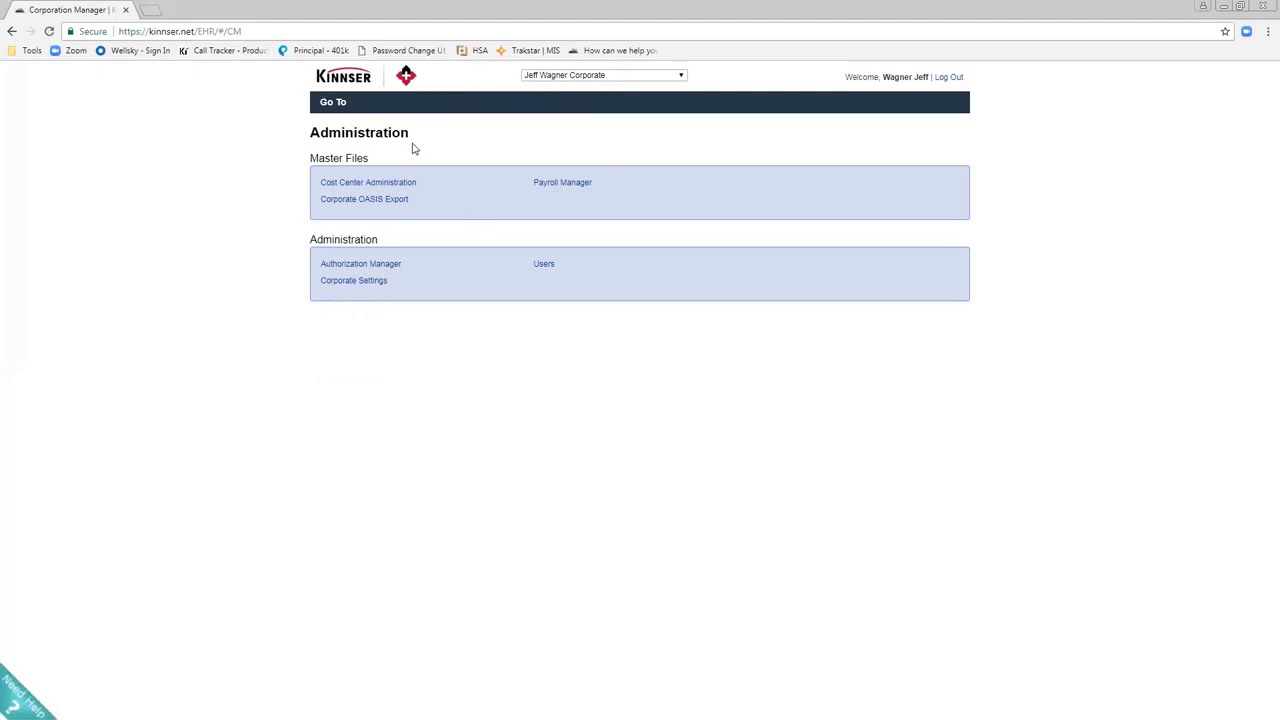
left_click(340, 106)
left_click_drag(382, 242, 303, 238)
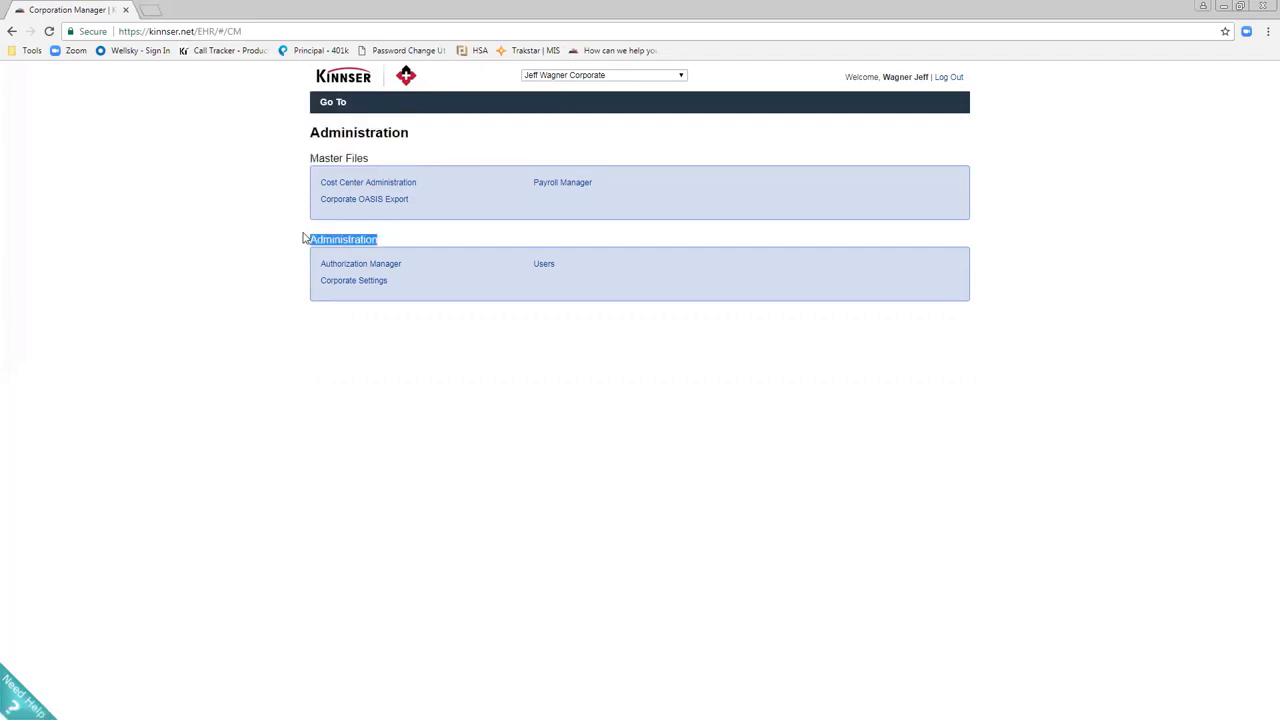
left_click(361, 284)
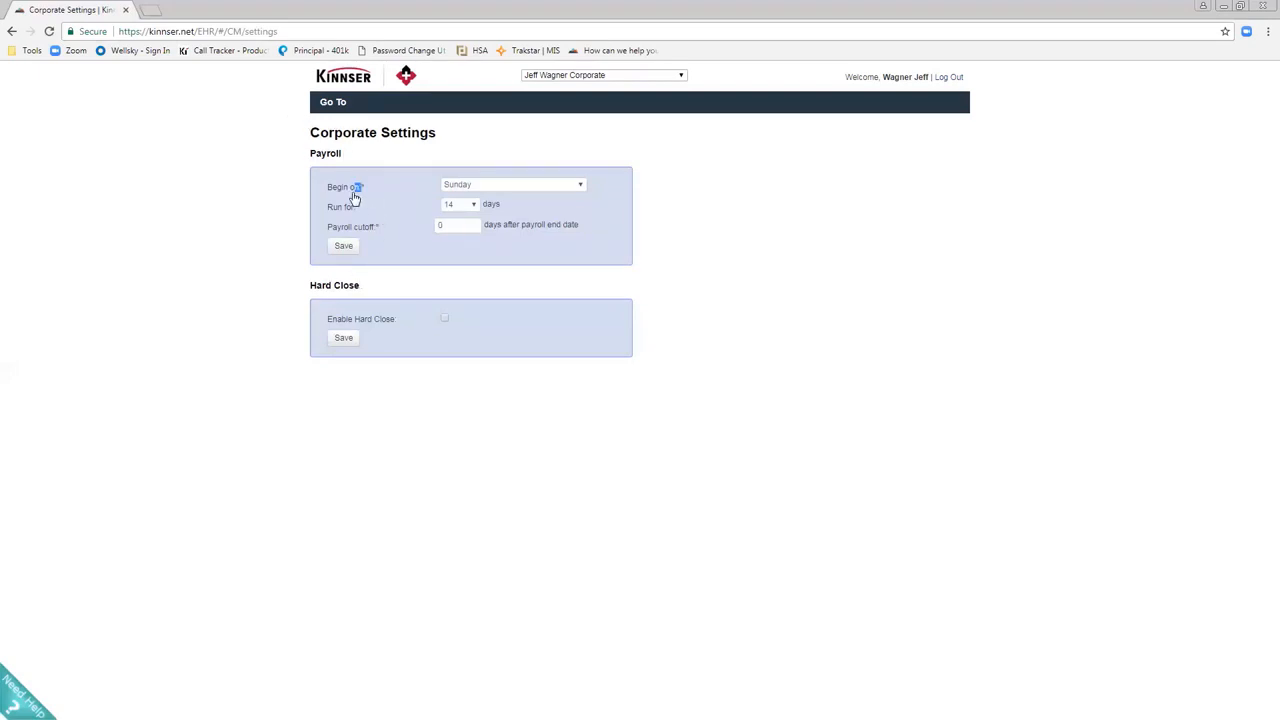
- Examine the available options for the payroll Begin on day and Run for length, leaving both settings as they are
left_click_drag(358, 188, 330, 197)
left_click(466, 186)
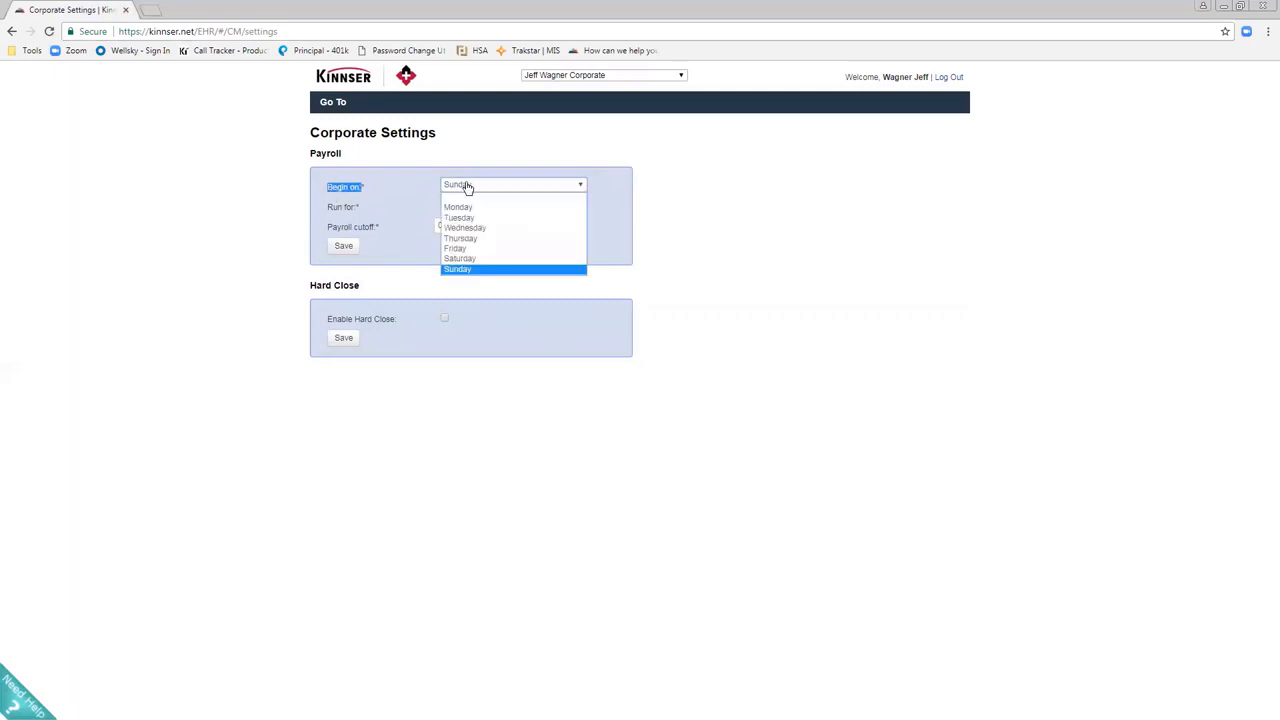
left_click(686, 233)
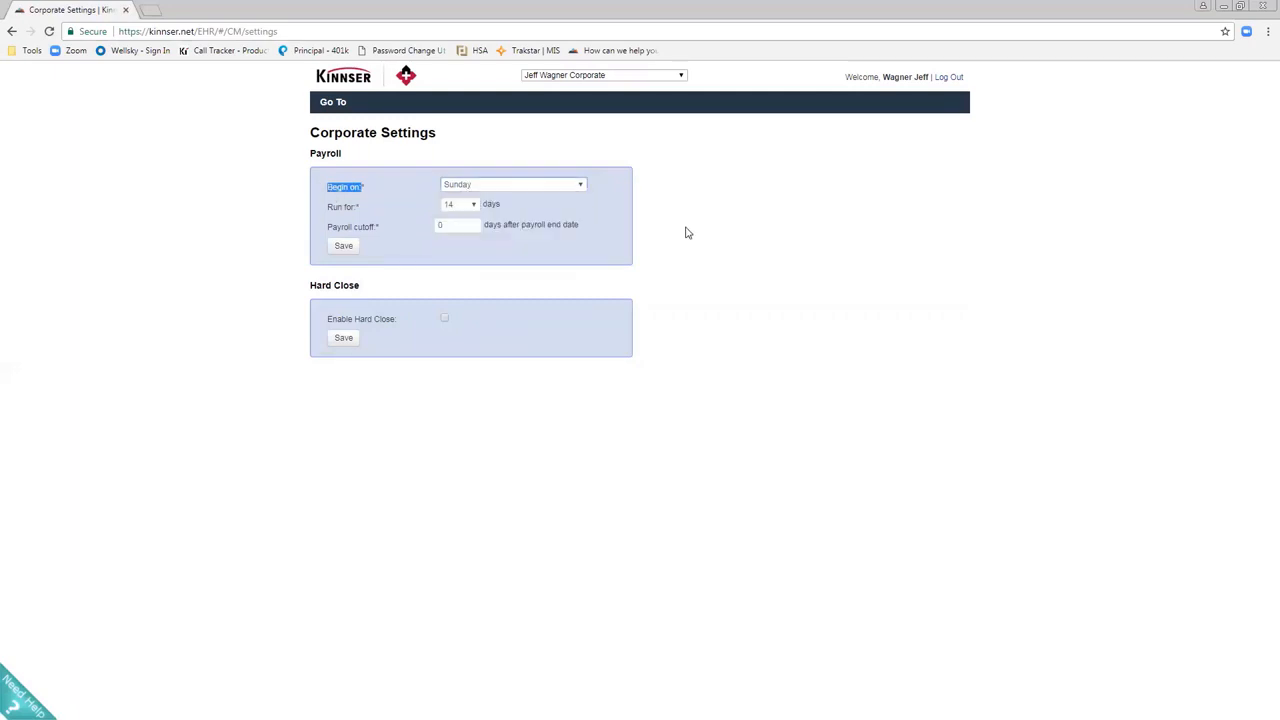
left_click_drag(362, 208, 318, 211)
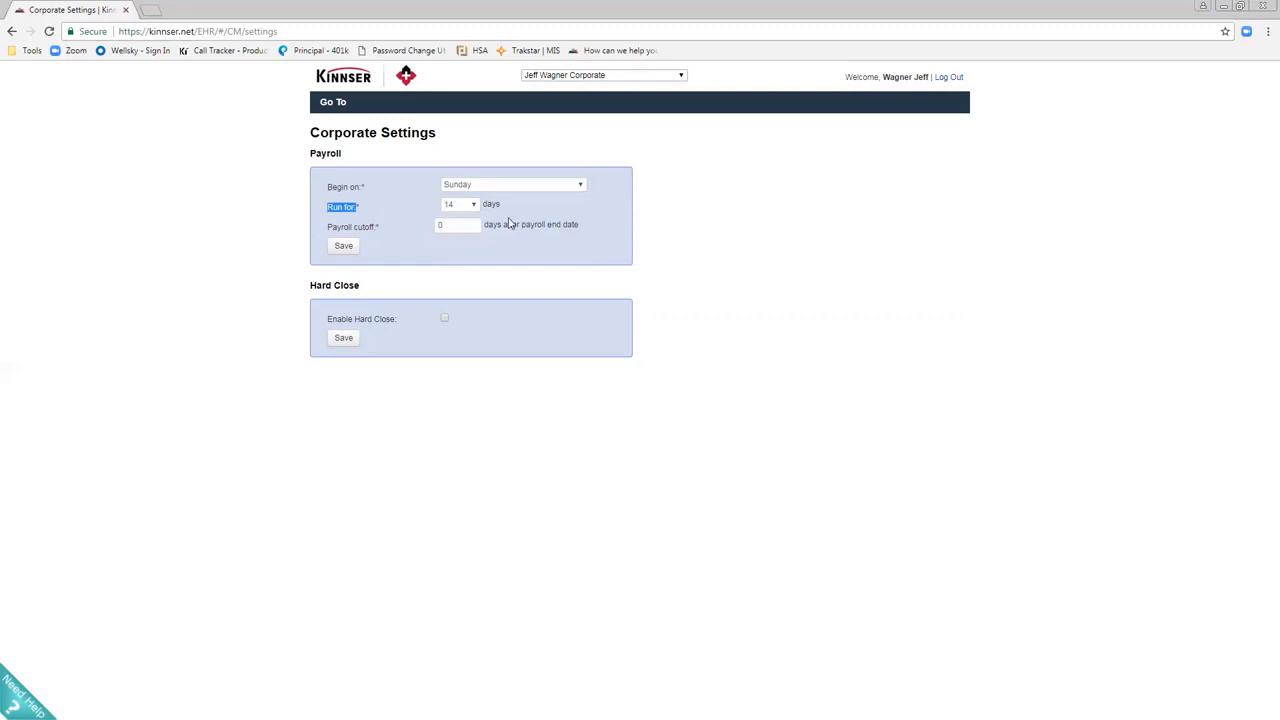
left_click(474, 206)
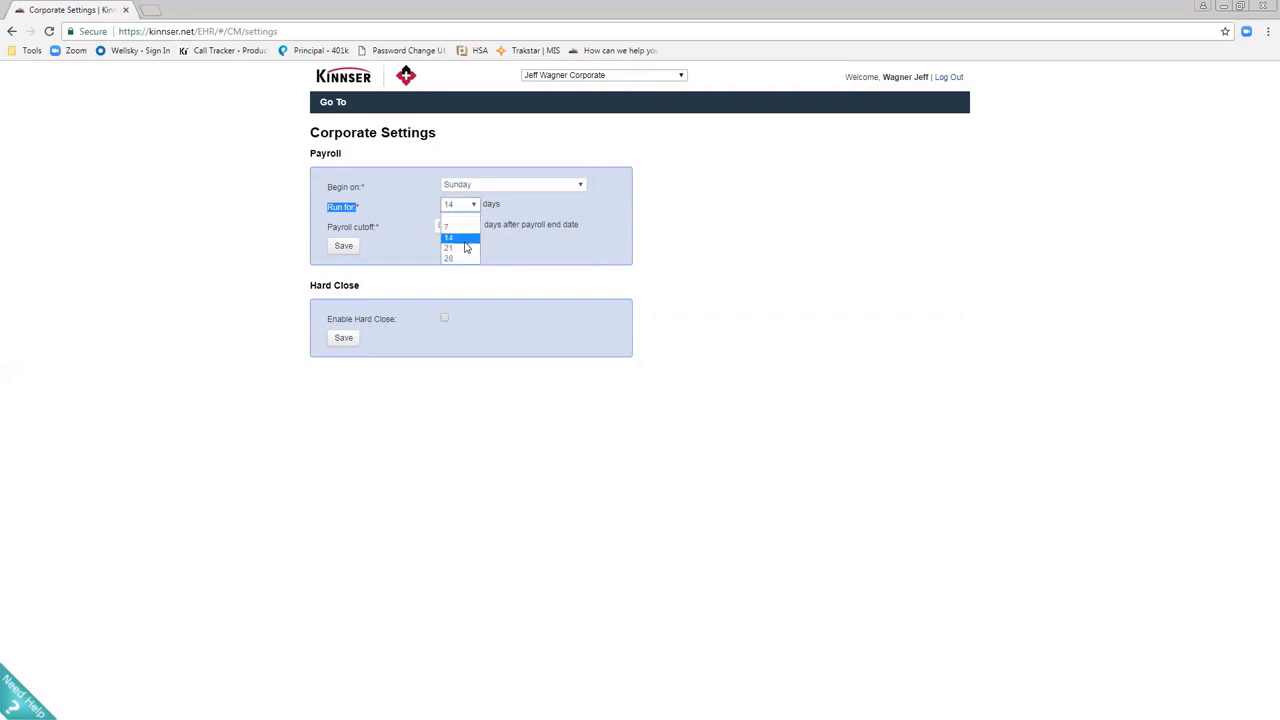
left_click(717, 244)
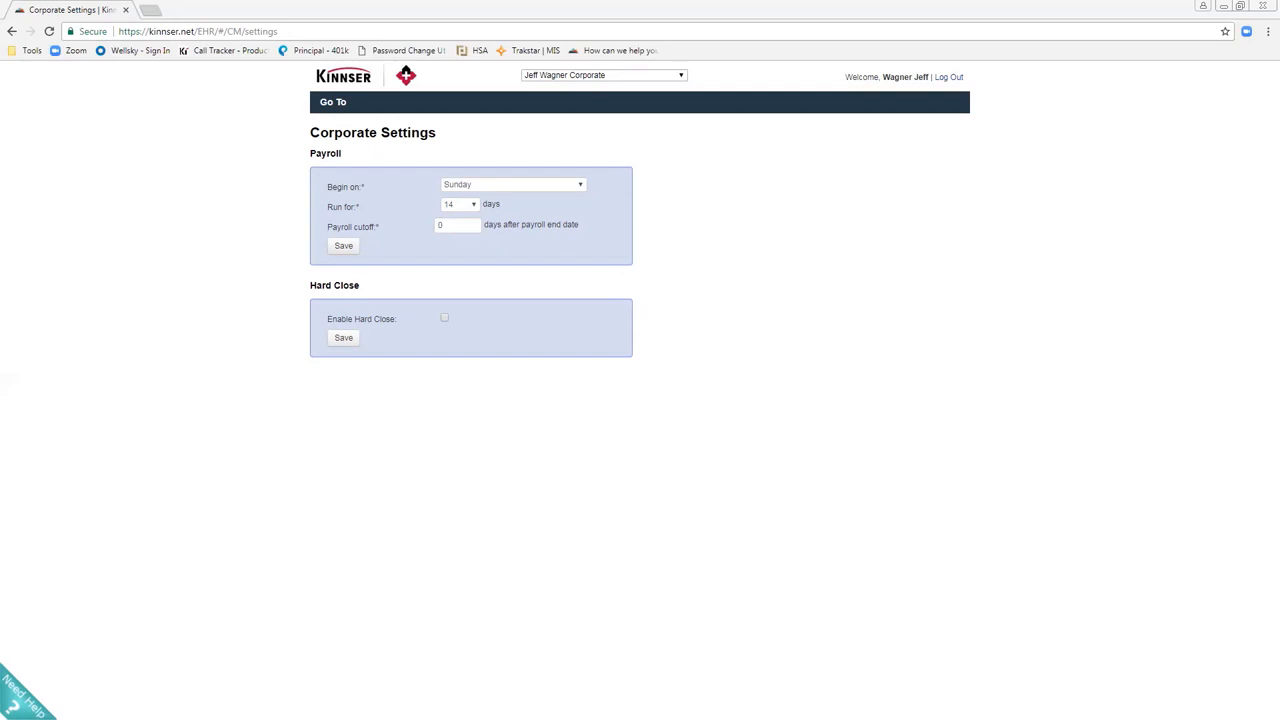
- Return to the corporate Administration page and open Cost Center Administration
left_click(329, 104)
left_click(336, 128)
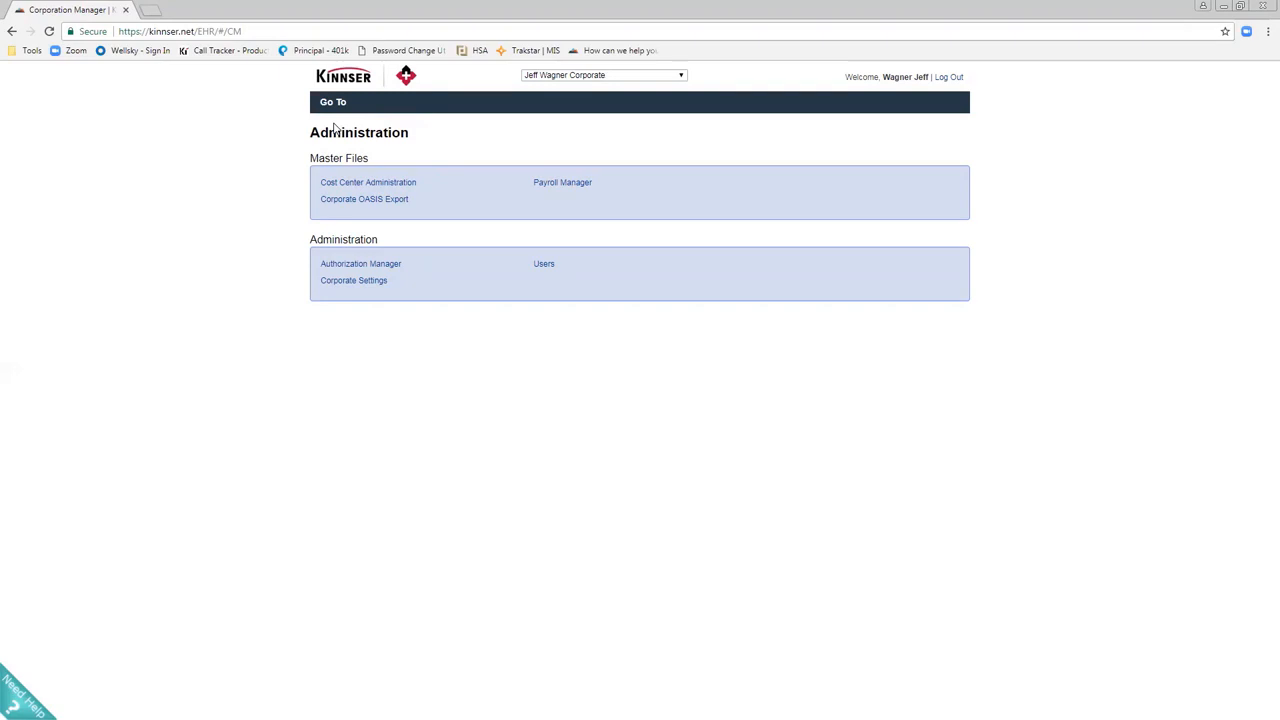
left_click(366, 184)
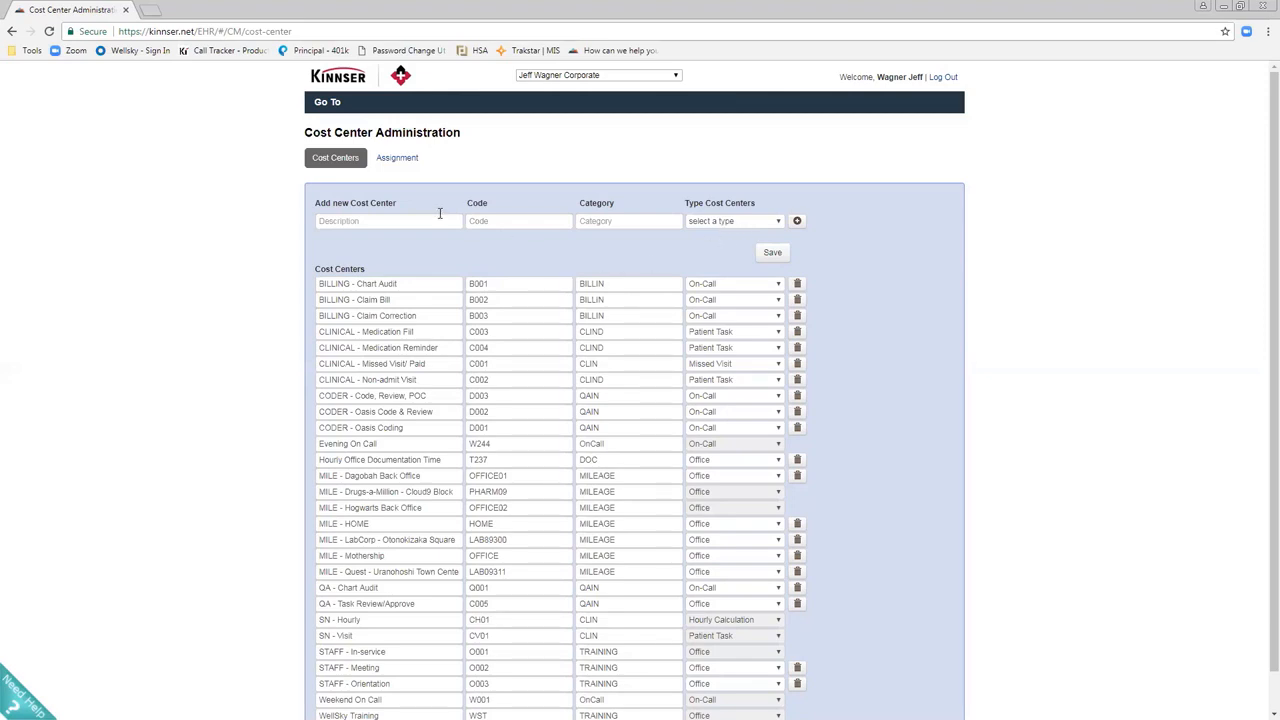
- Examine the Description, Code and Category fields for a new cost center and the categories used by existing ones
left_click(370, 219)
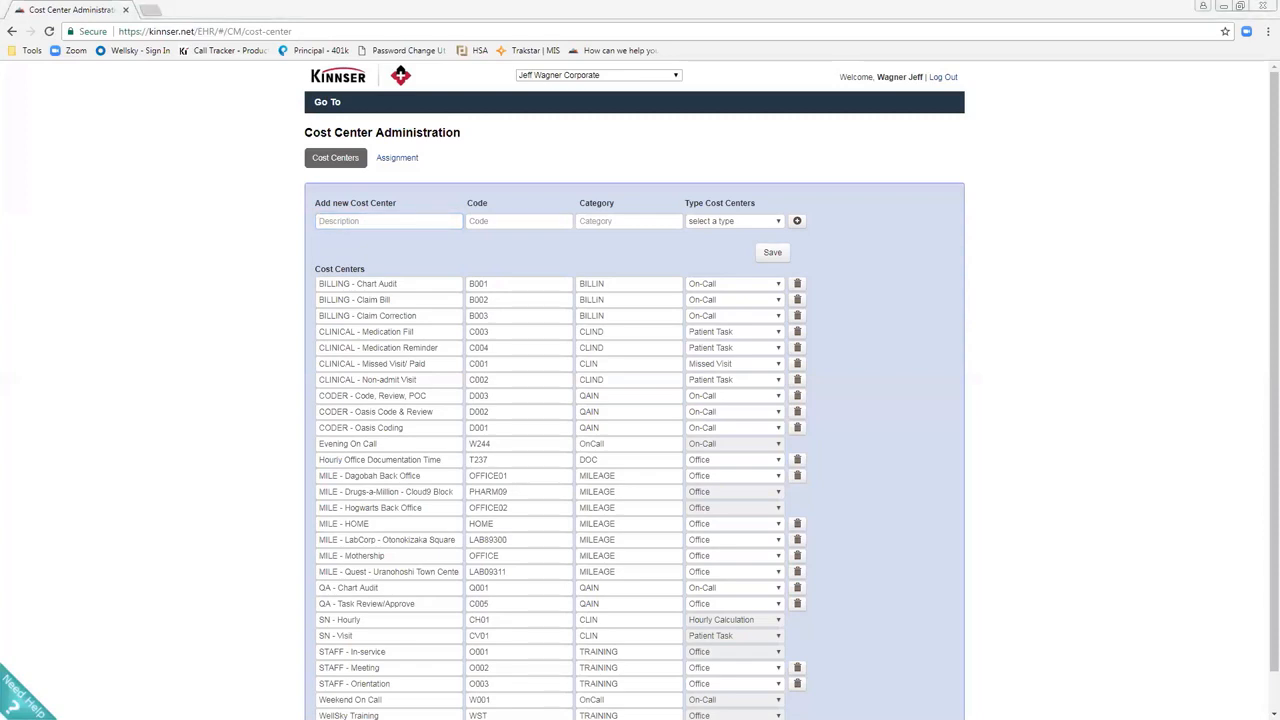
left_click(505, 222)
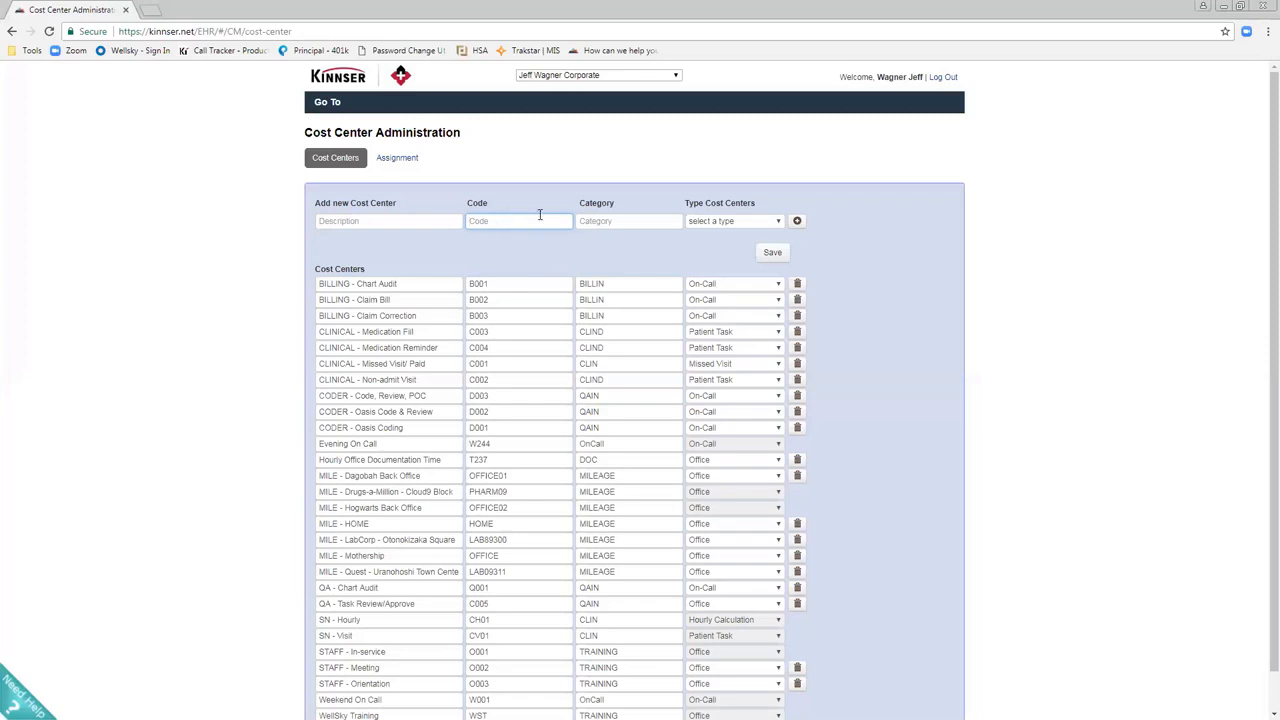
left_click(636, 223)
left_click_drag(624, 408, 575, 407)
left_click_drag(614, 366, 534, 363)
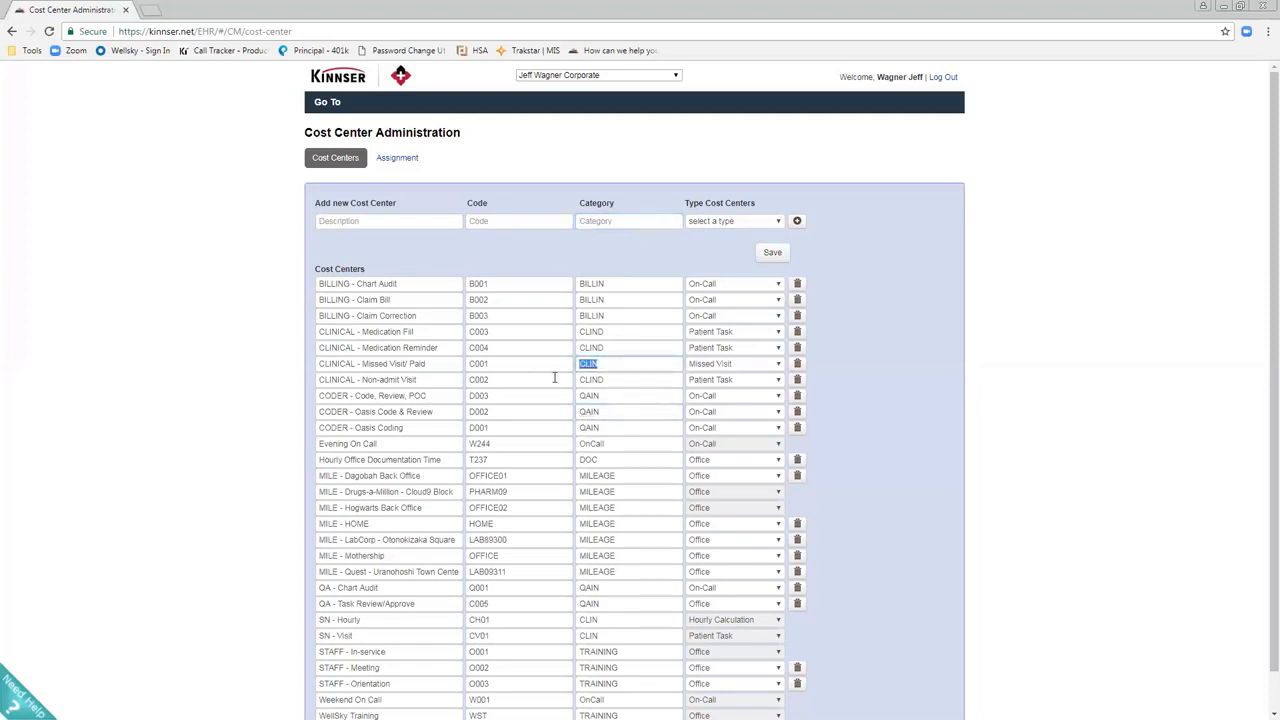
left_click_drag(623, 652, 528, 646)
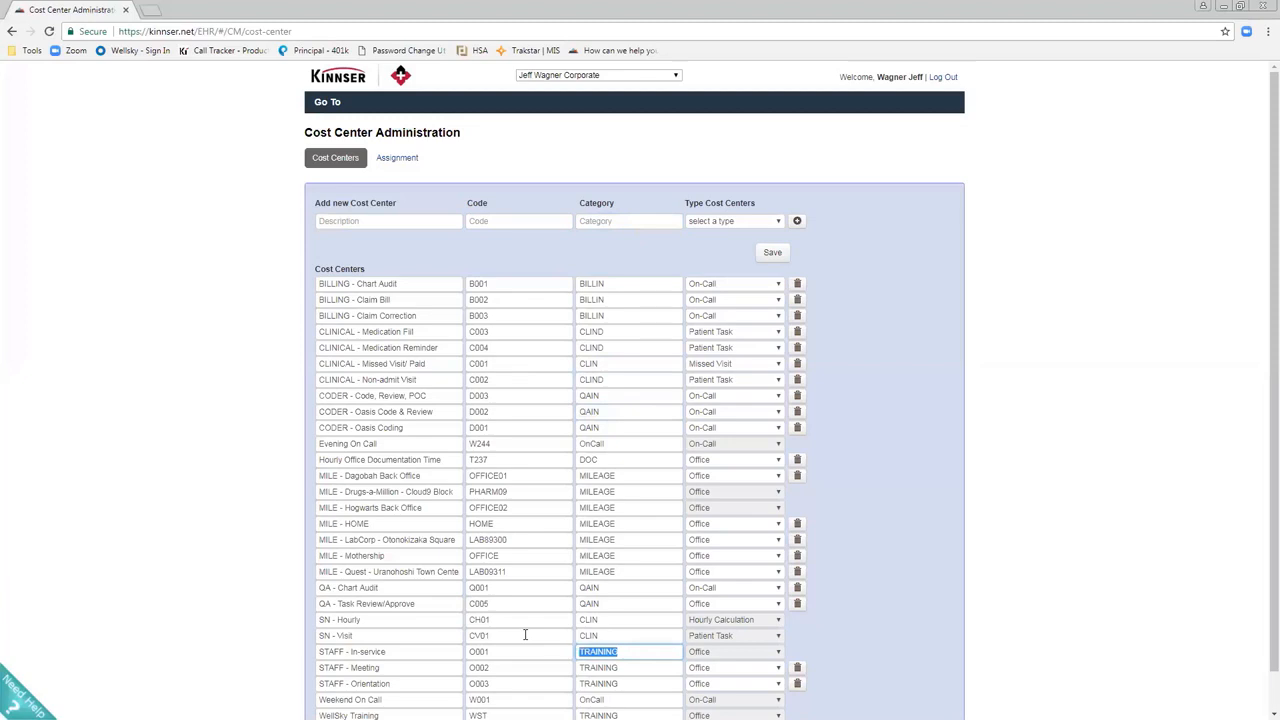
- Examine the cost center types available for a new cost center
left_click(749, 207)
left_click_drag(749, 207, 682, 207)
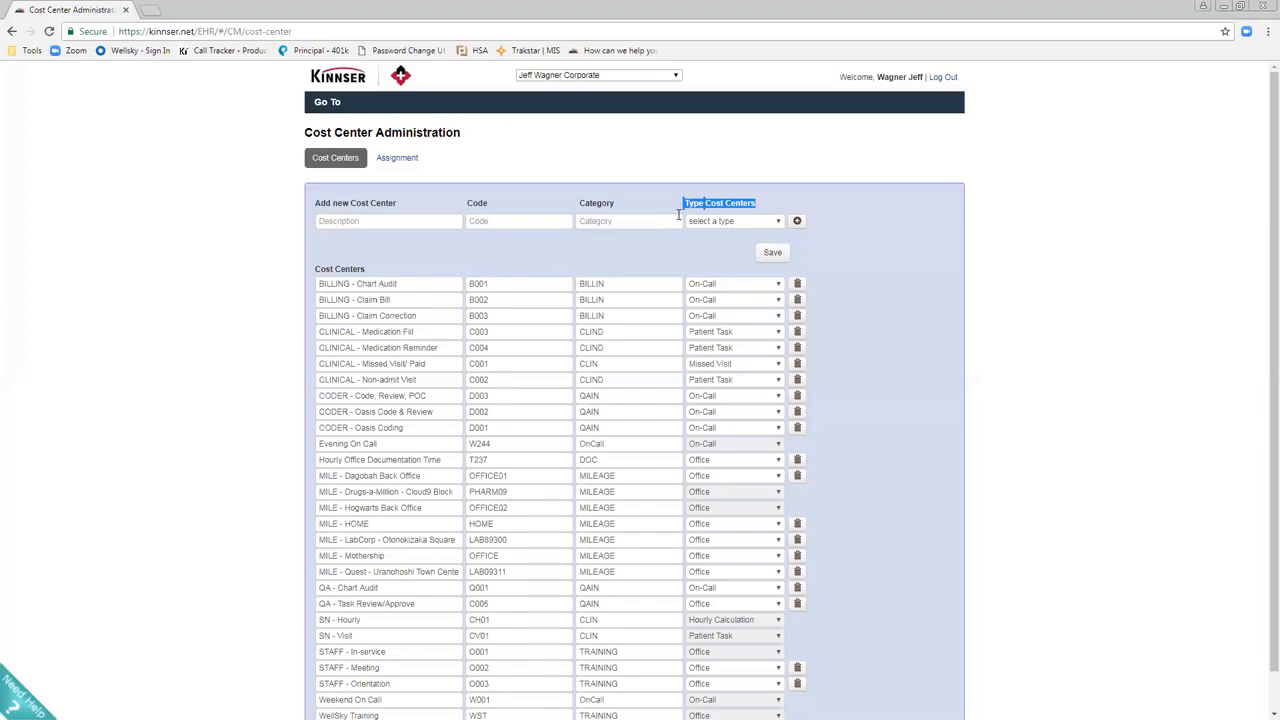
left_click(764, 223)
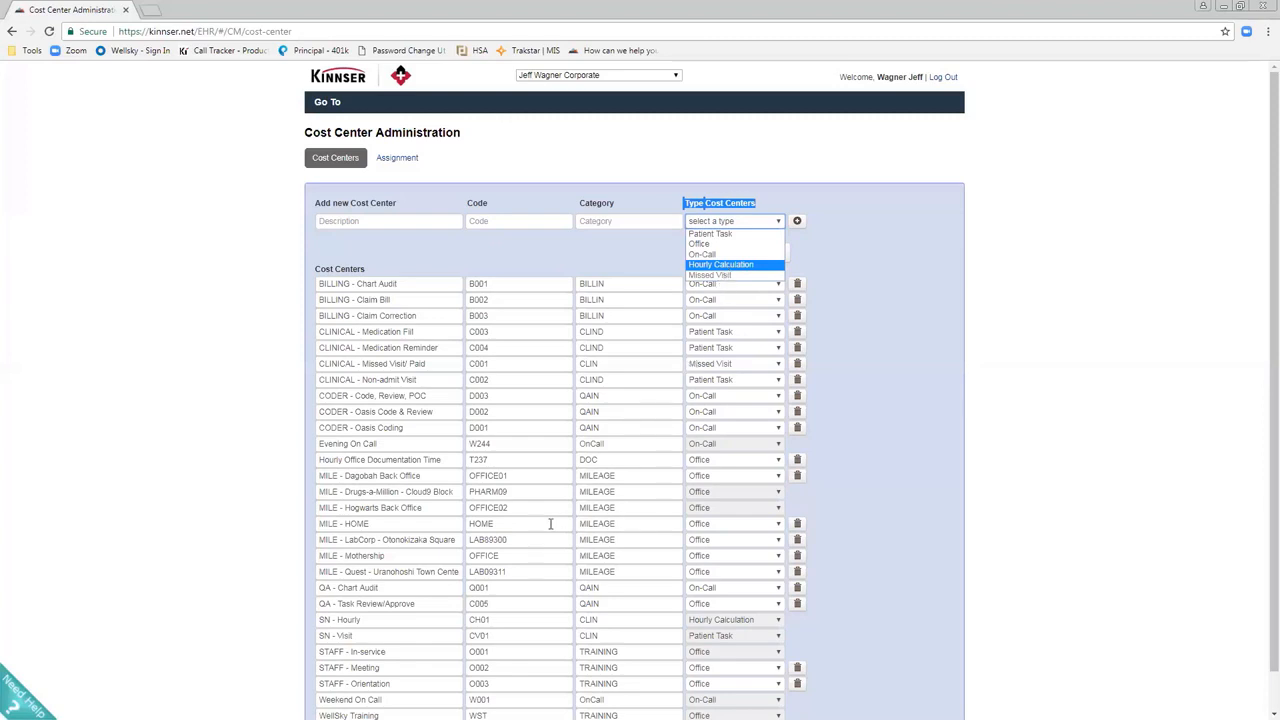
left_click(935, 600)
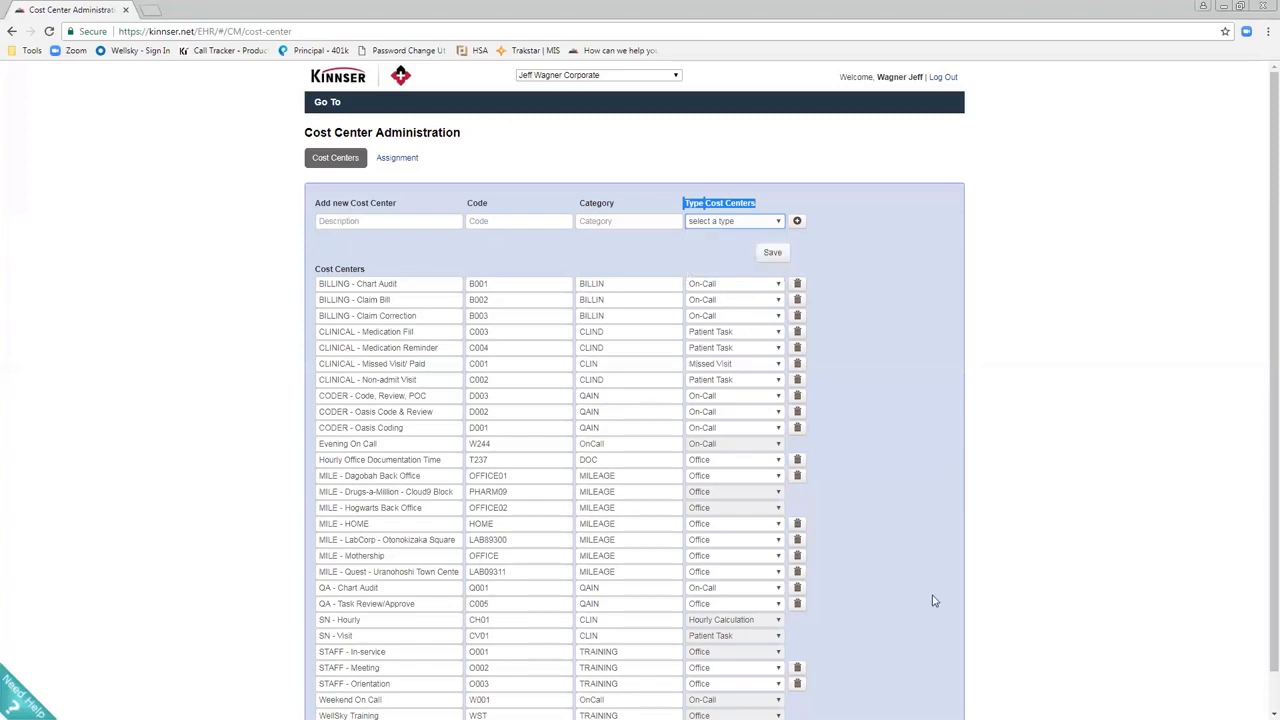
- Compare the cost center types of the SN - Hourly and SN - Visit entries
scroll(935, 600, "down", 1)
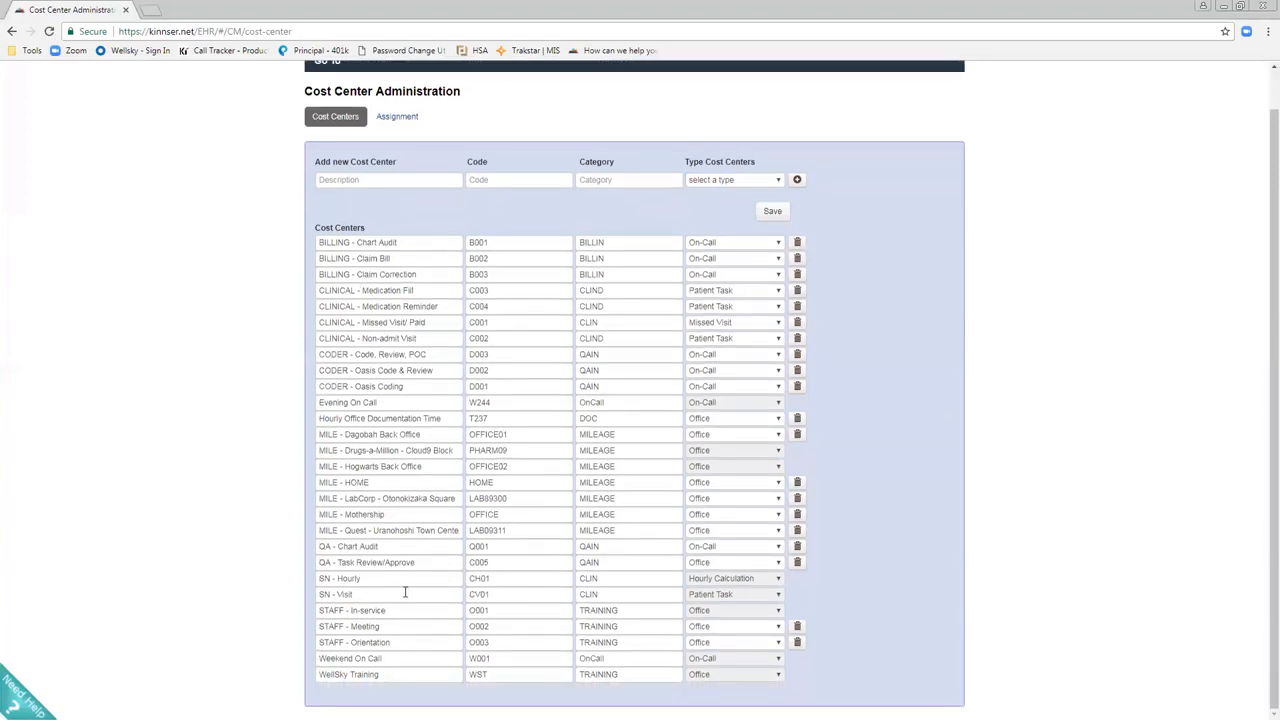
left_click_drag(369, 580, 320, 594)
left_click(360, 597)
left_click_drag(320, 594, 751, 580)
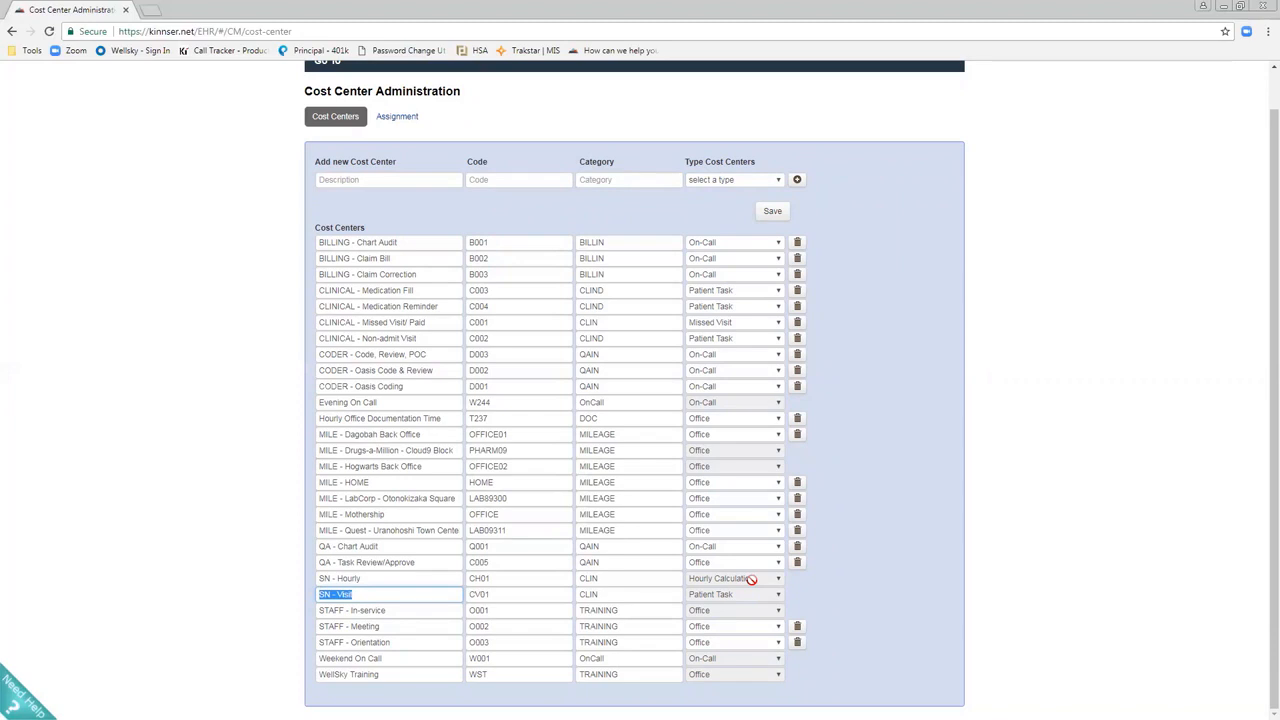
left_click_drag(751, 580, 383, 594)
- Set the new cost center's type to Office and examine the STAFF - Meeting entry as an example
left_click(746, 183)
left_click(748, 186)
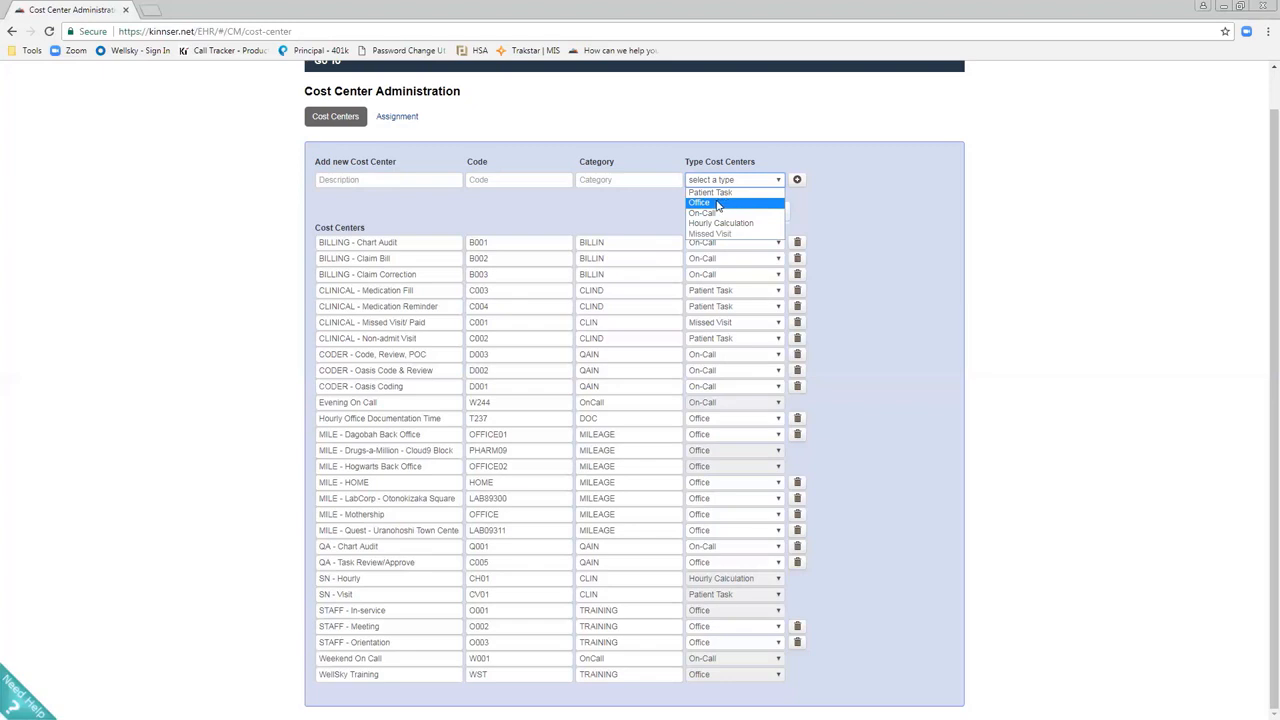
left_click(716, 203)
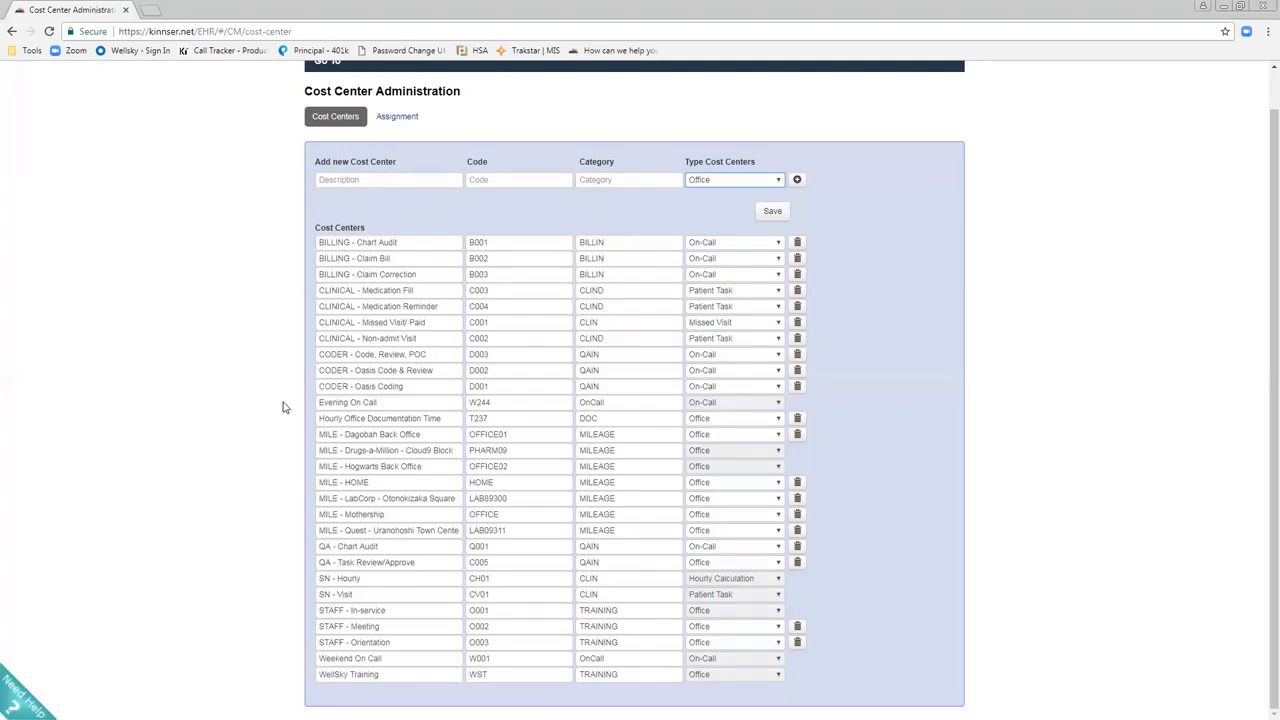
left_click_drag(387, 628, 305, 620)
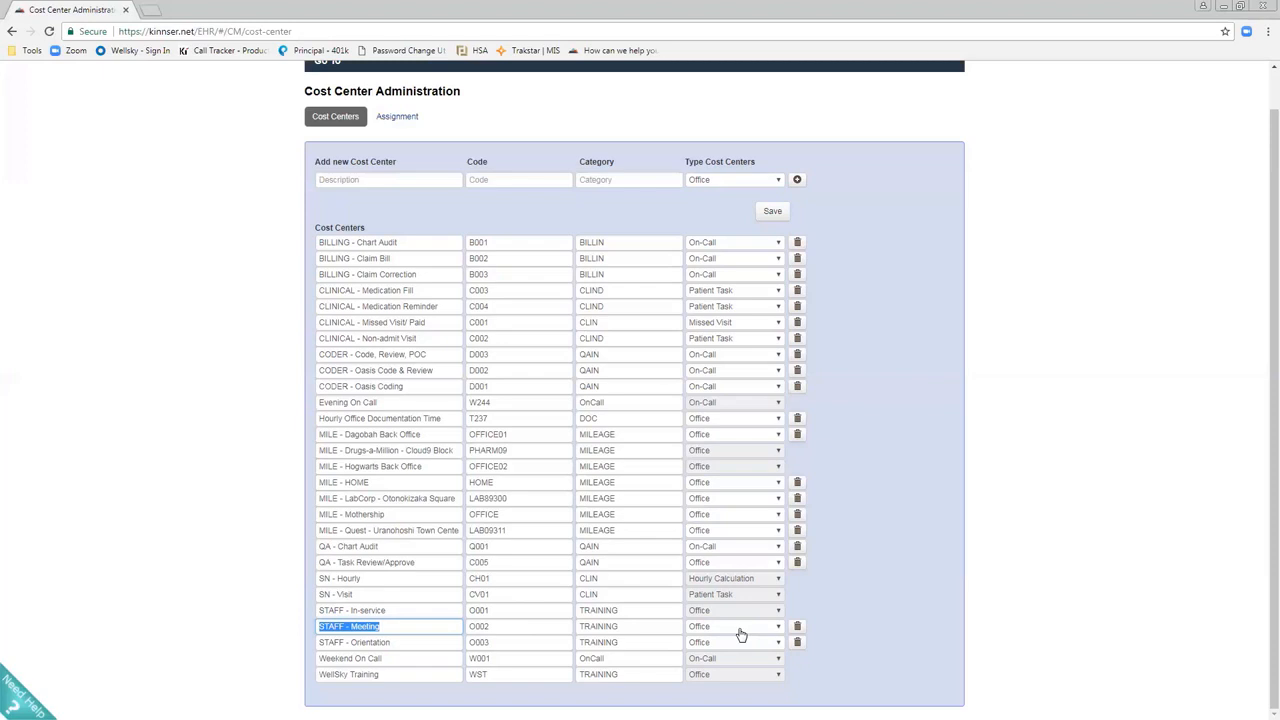
- Set the new cost center's type to On-Call and examine the CODER - Oasis Coding entry as an example
left_click(715, 181)
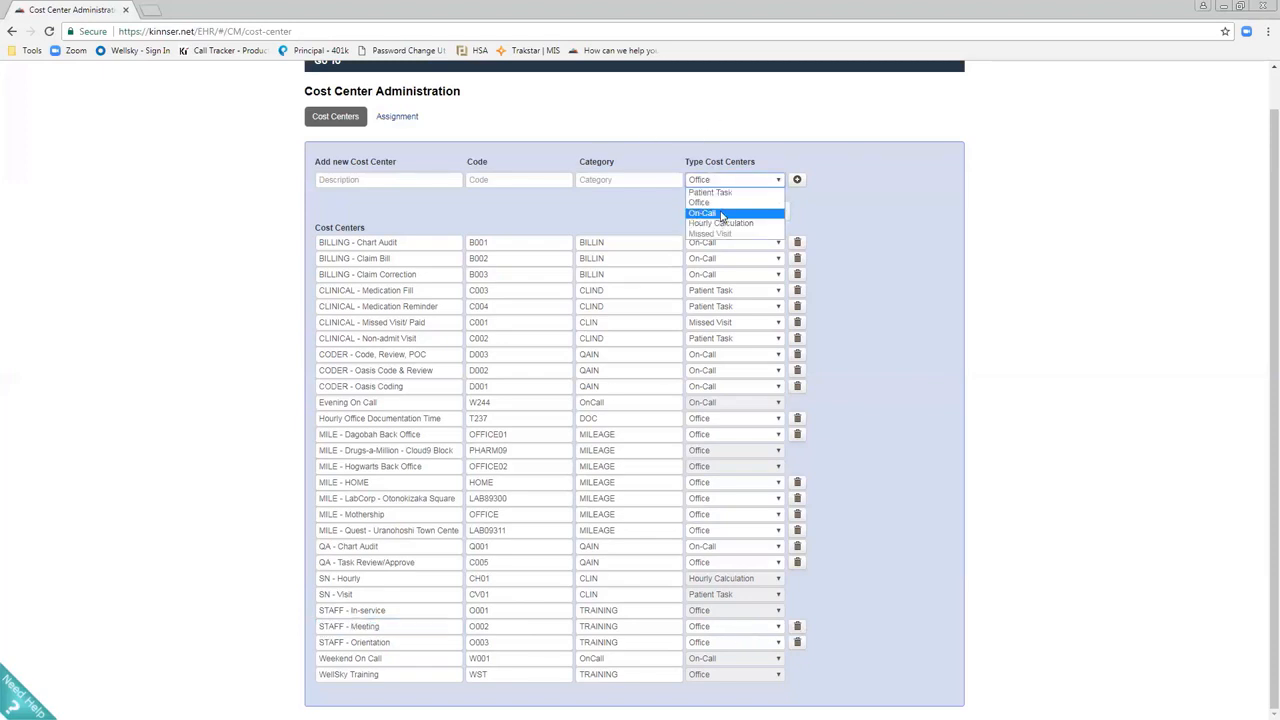
left_click(720, 214)
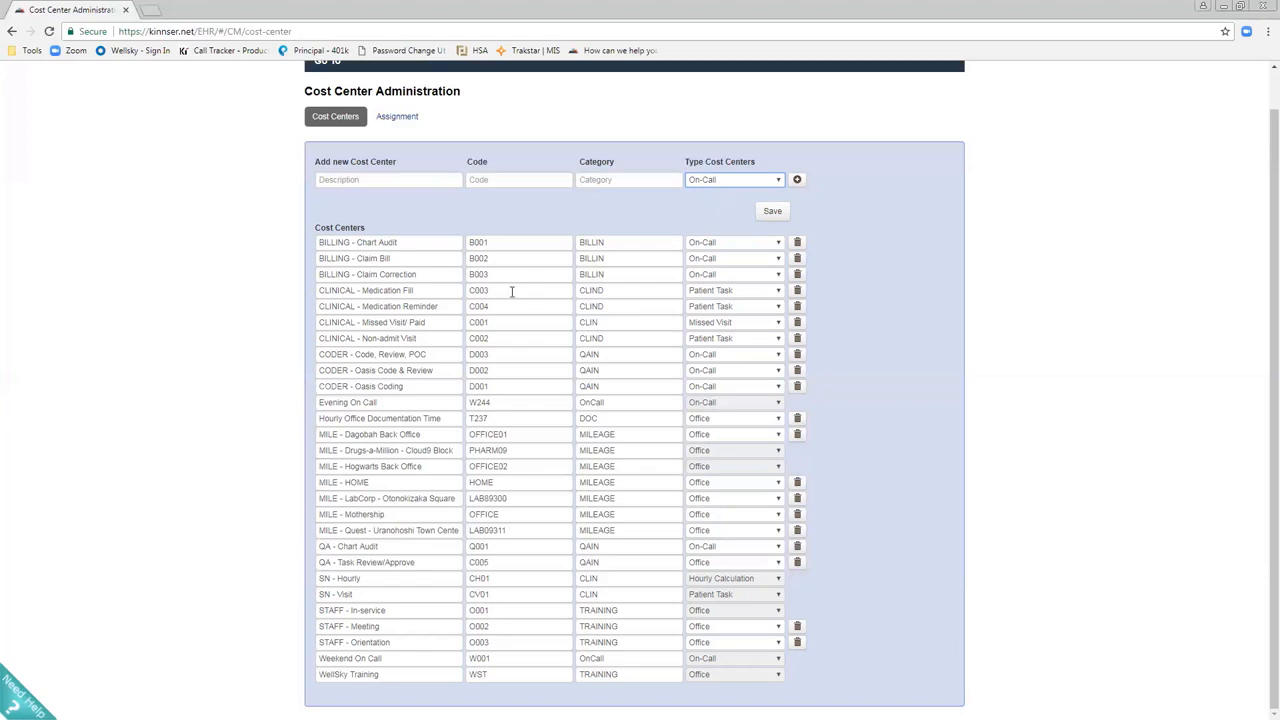
left_click_drag(409, 387, 316, 386)
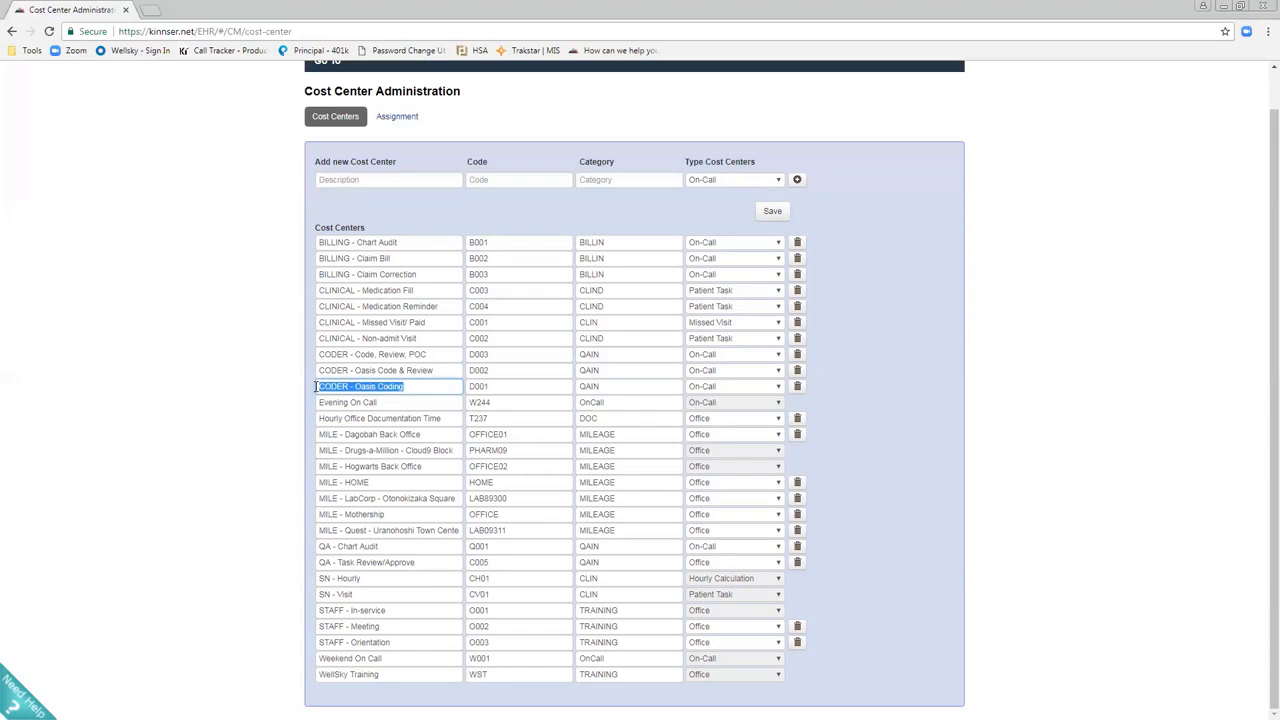
left_click(743, 182)
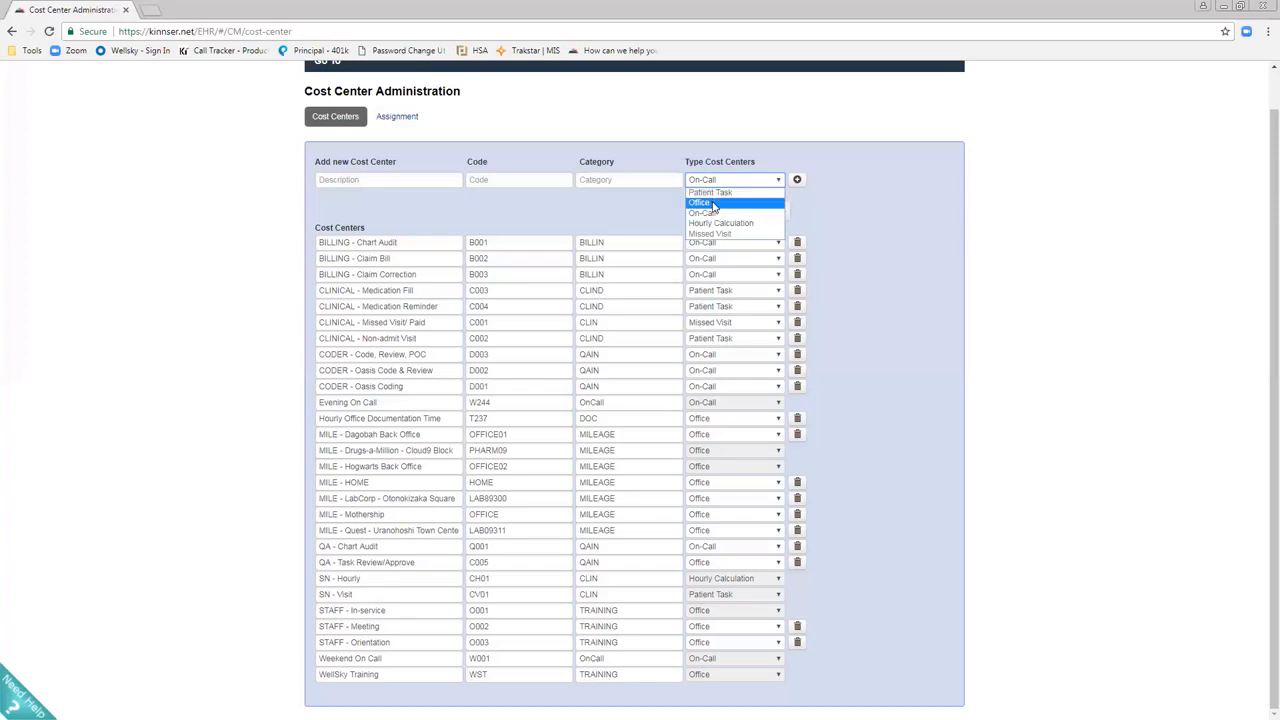
left_click(568, 212)
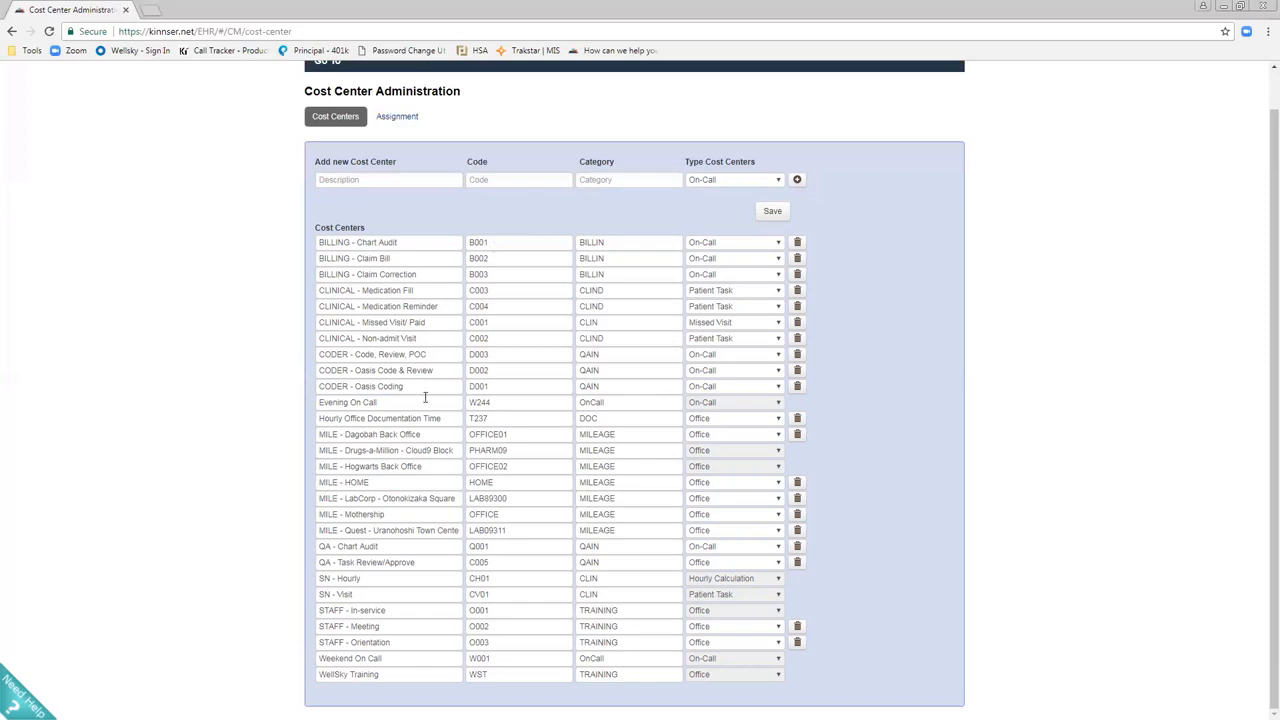
- Examine the descriptions of the mileage cost centers from MILE - Dagobah Back Office to MILE - HOME and their category
left_click_drag(317, 436, 427, 434)
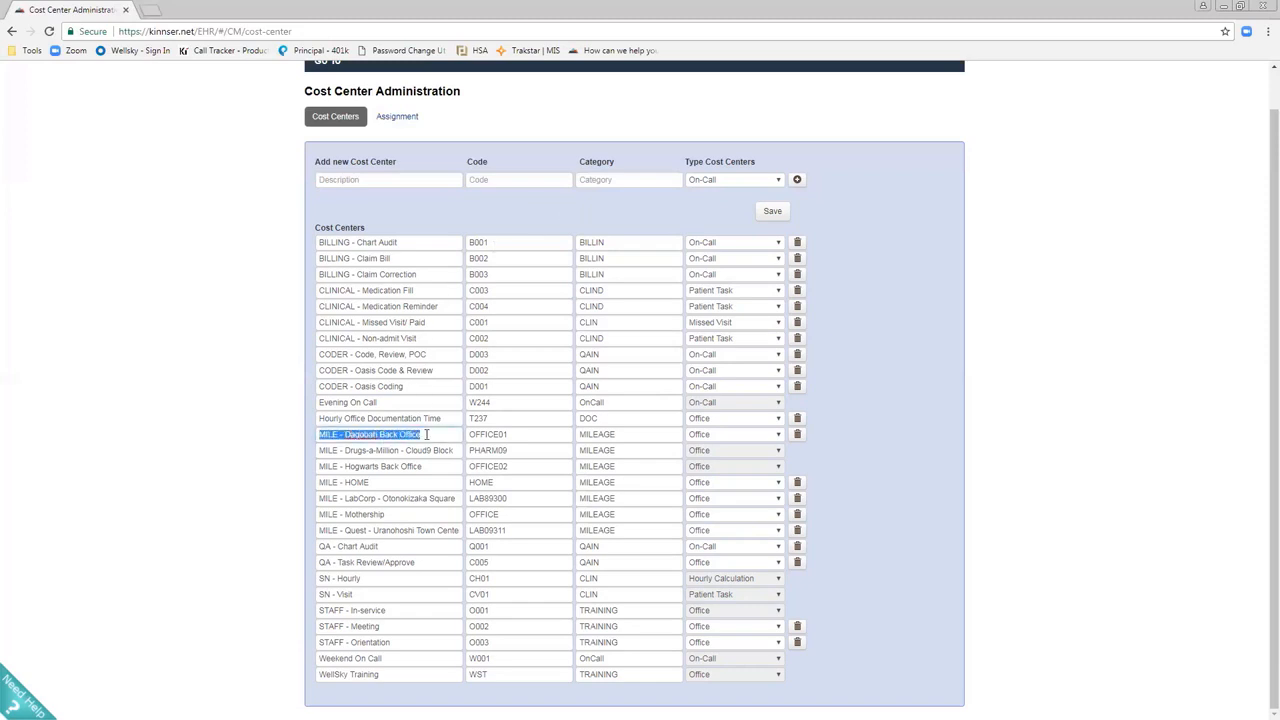
left_click(320, 450)
left_click_drag(320, 450, 456, 450)
left_click_drag(320, 466, 430, 470)
left_click_drag(321, 484, 370, 484)
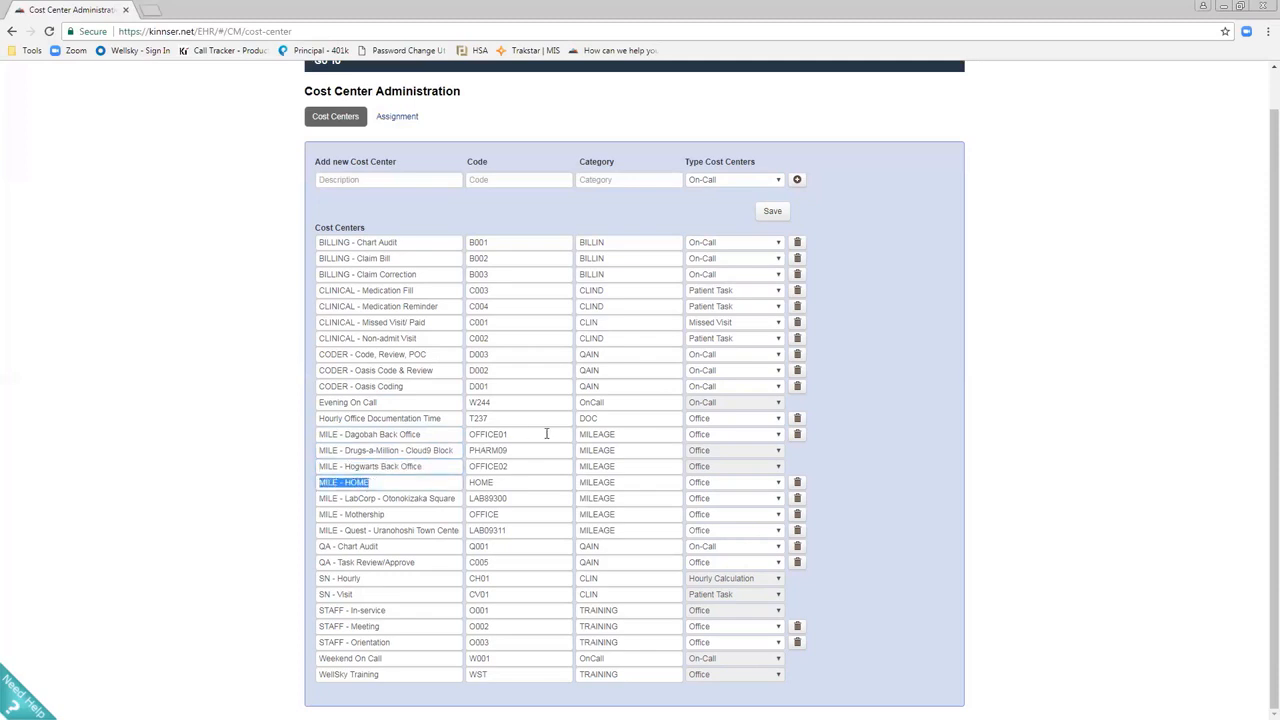
double_click(612, 435)
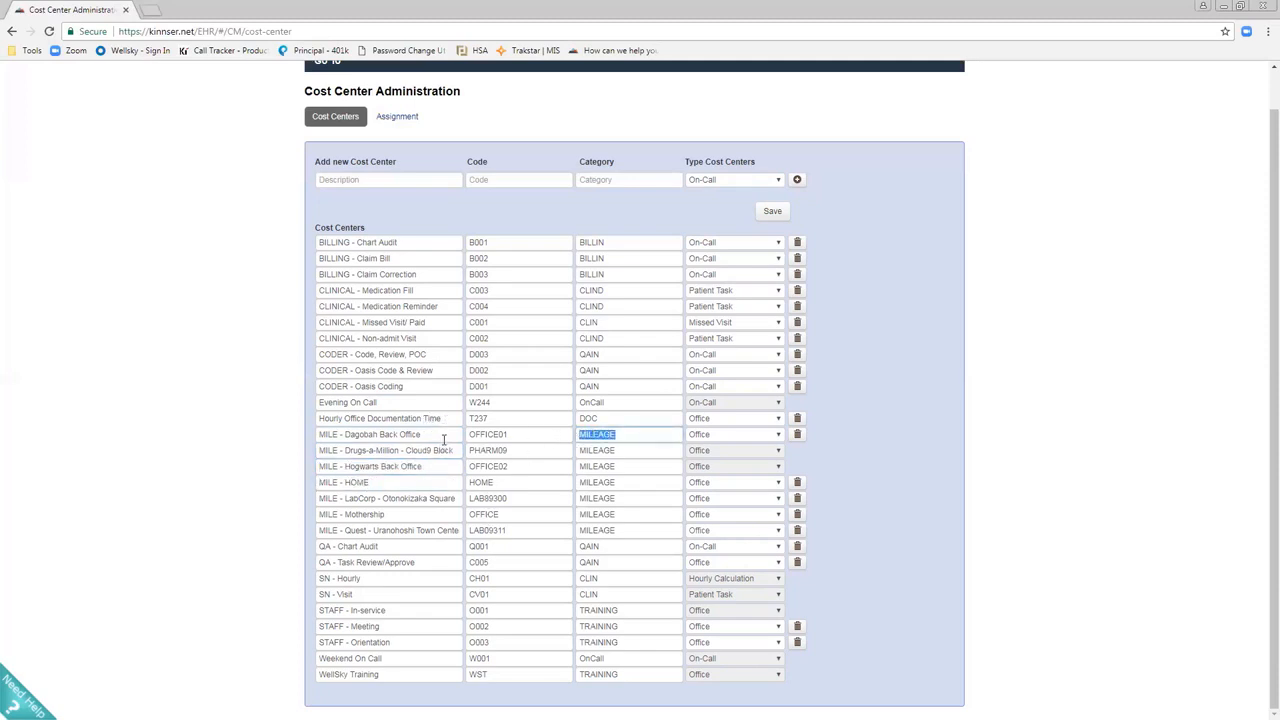
- Examine the description and code of the MILE - Dagobah Back Office cost center
left_click_drag(440, 436, 314, 438)
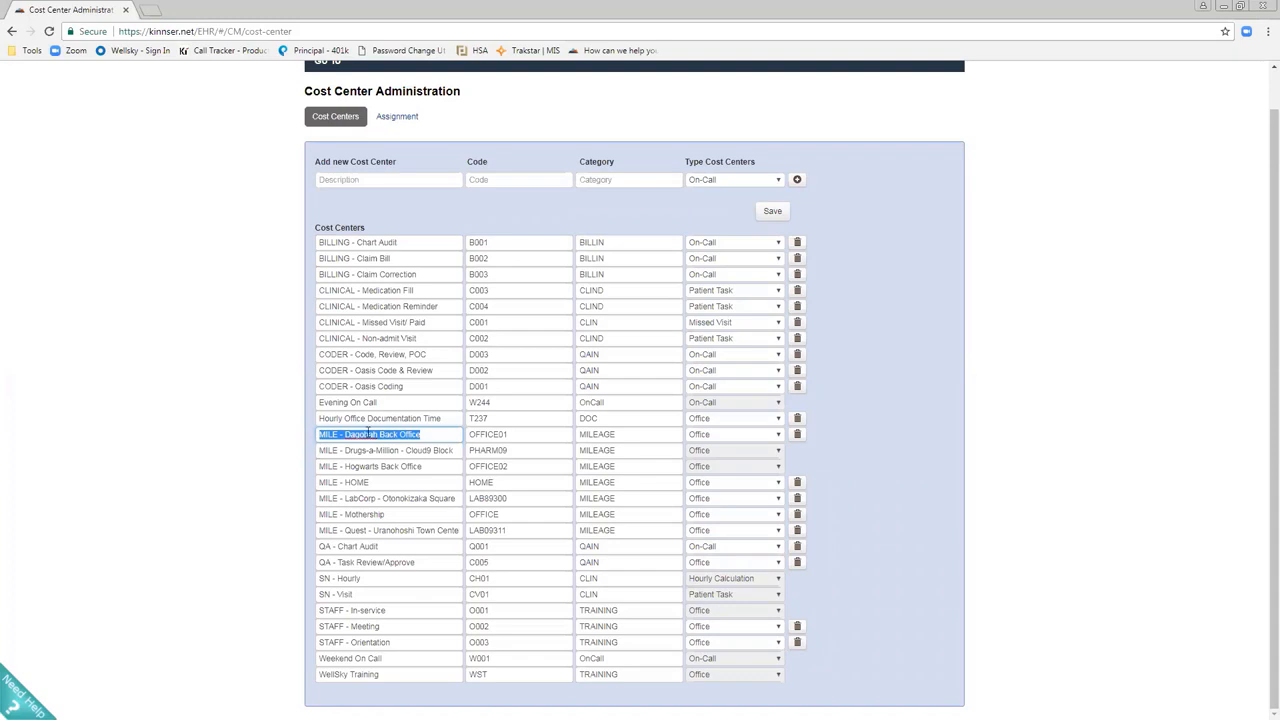
left_click(416, 437)
left_click_drag(421, 436, 341, 450)
left_click(403, 437)
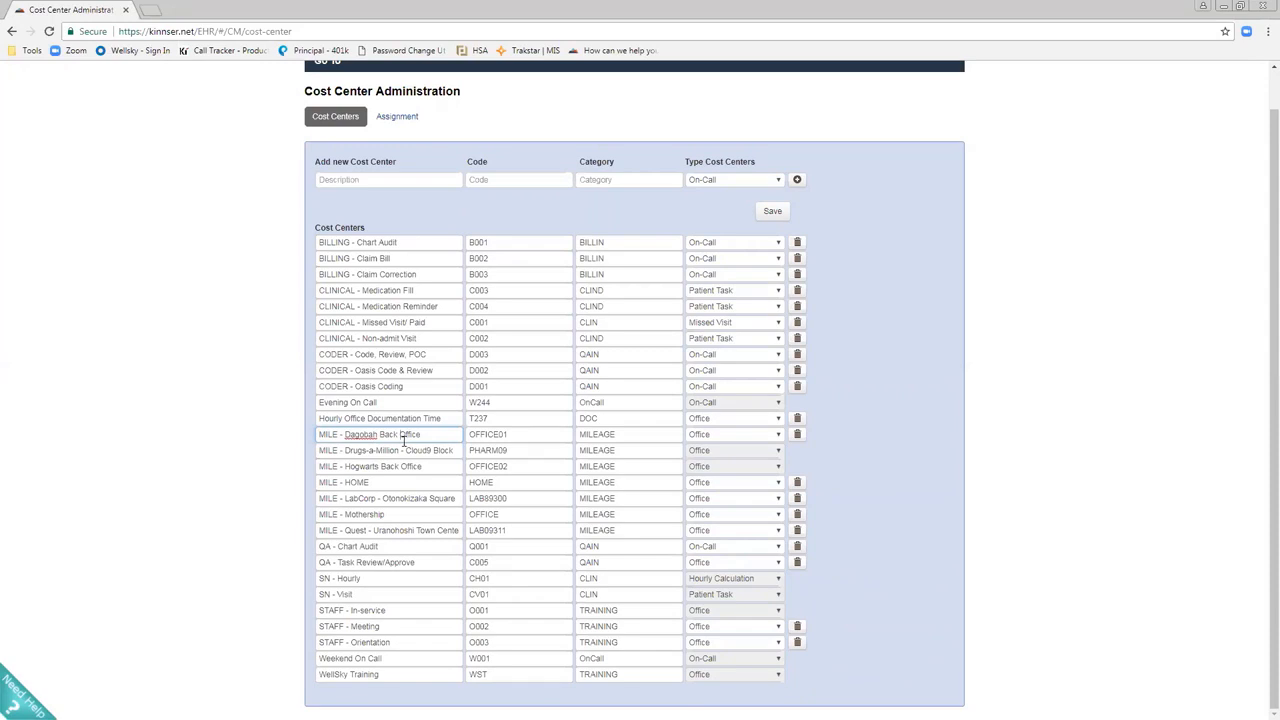
left_click_drag(520, 437, 455, 425)
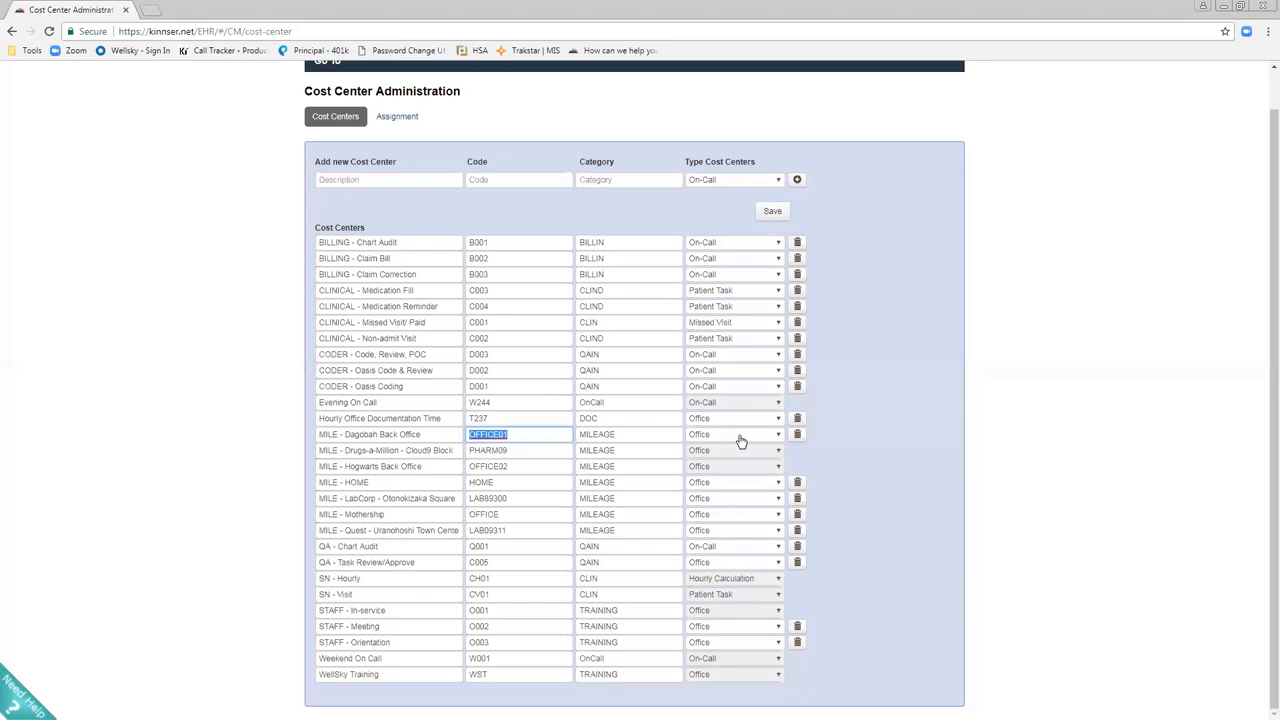
left_click_drag(535, 434, 442, 433)
left_click(198, 390)
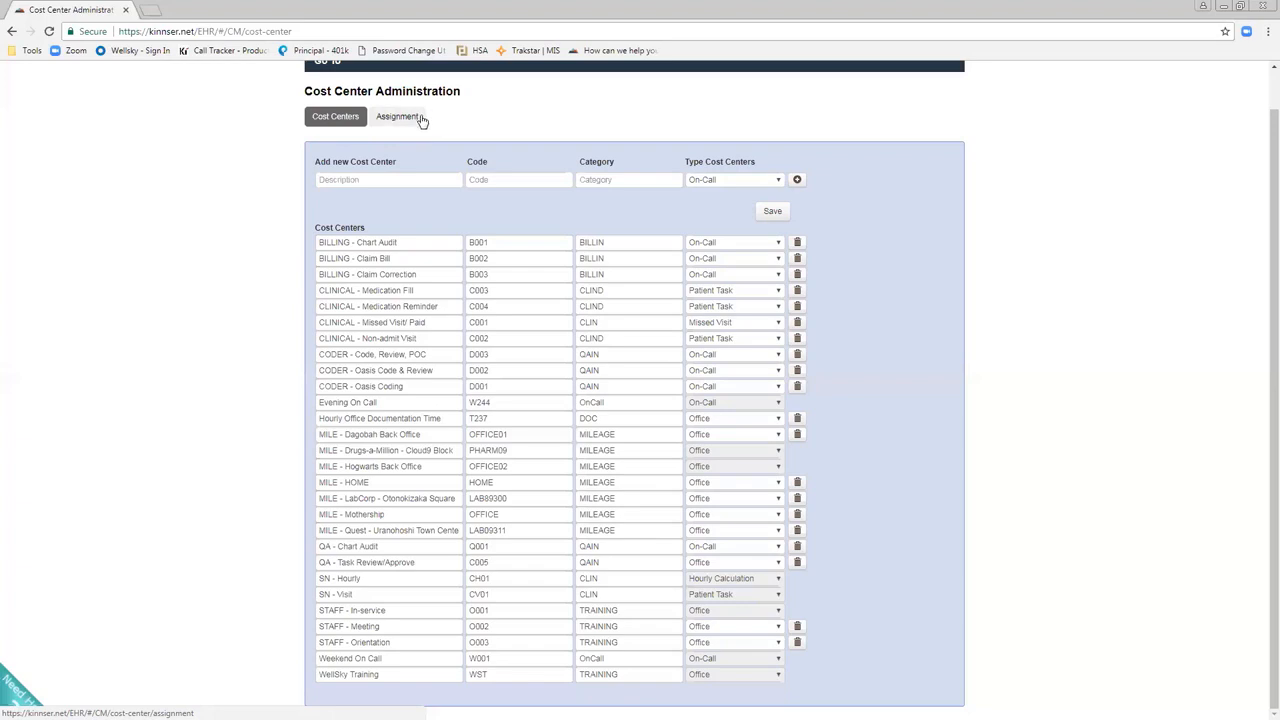
- Open the cost center assignments and filter them to WellSky Training for all clinics and user types
left_click(419, 120)
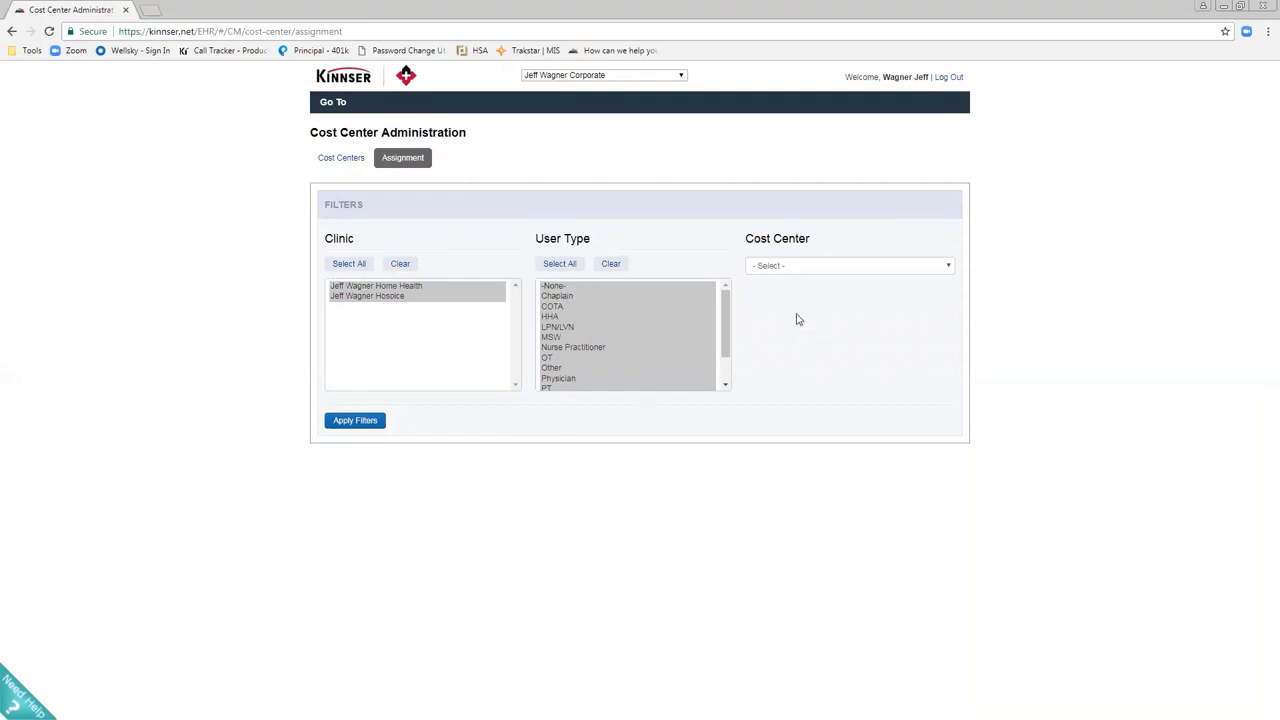
left_click(797, 266)
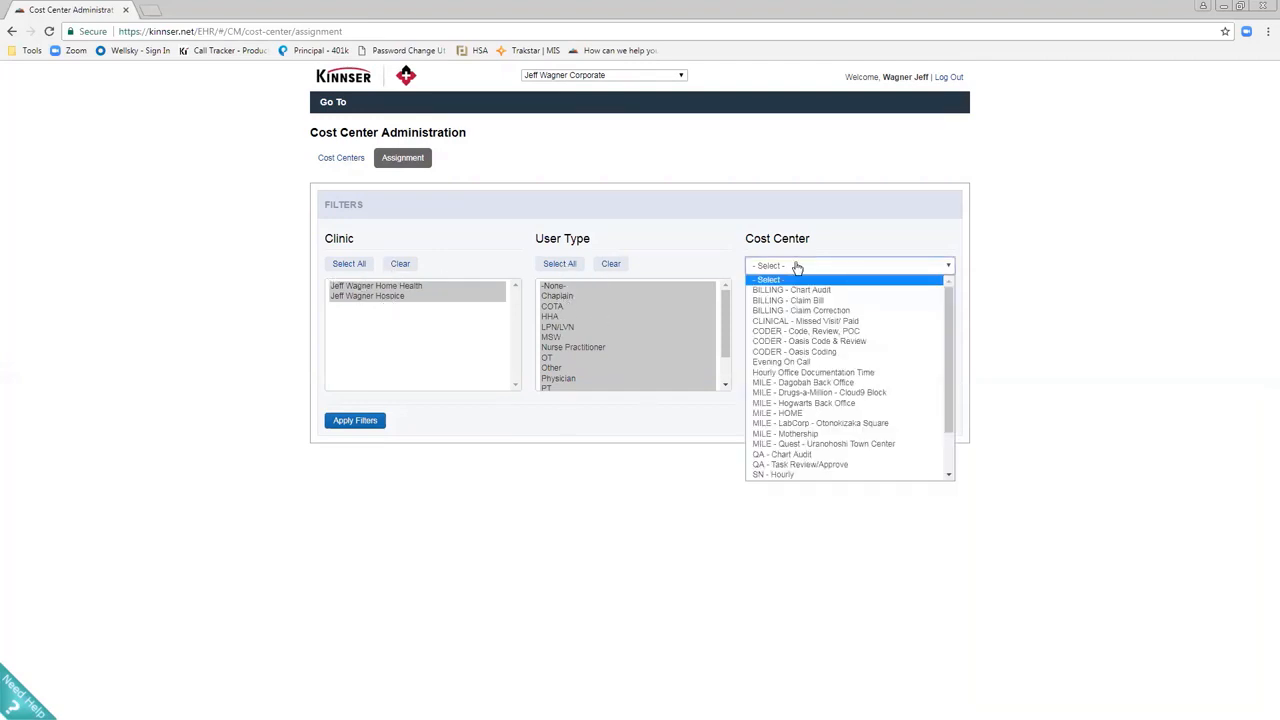
scroll(945, 342, "down", 1)
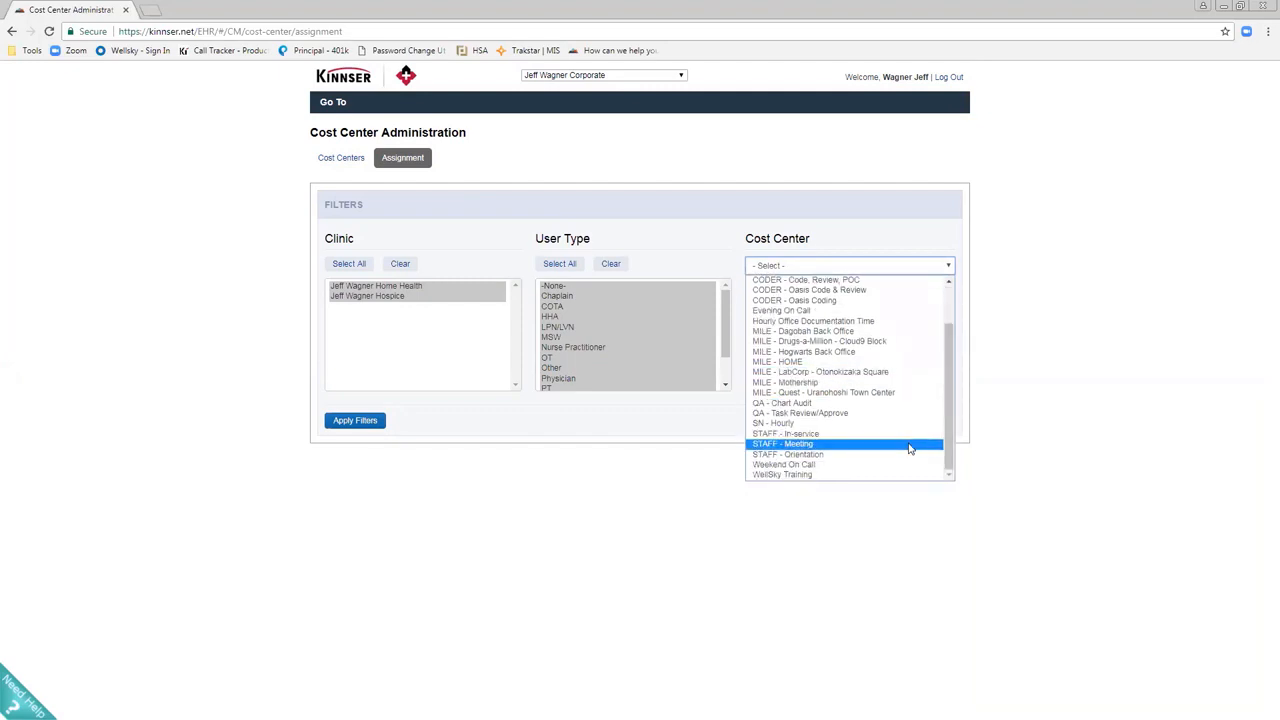
left_click(804, 474)
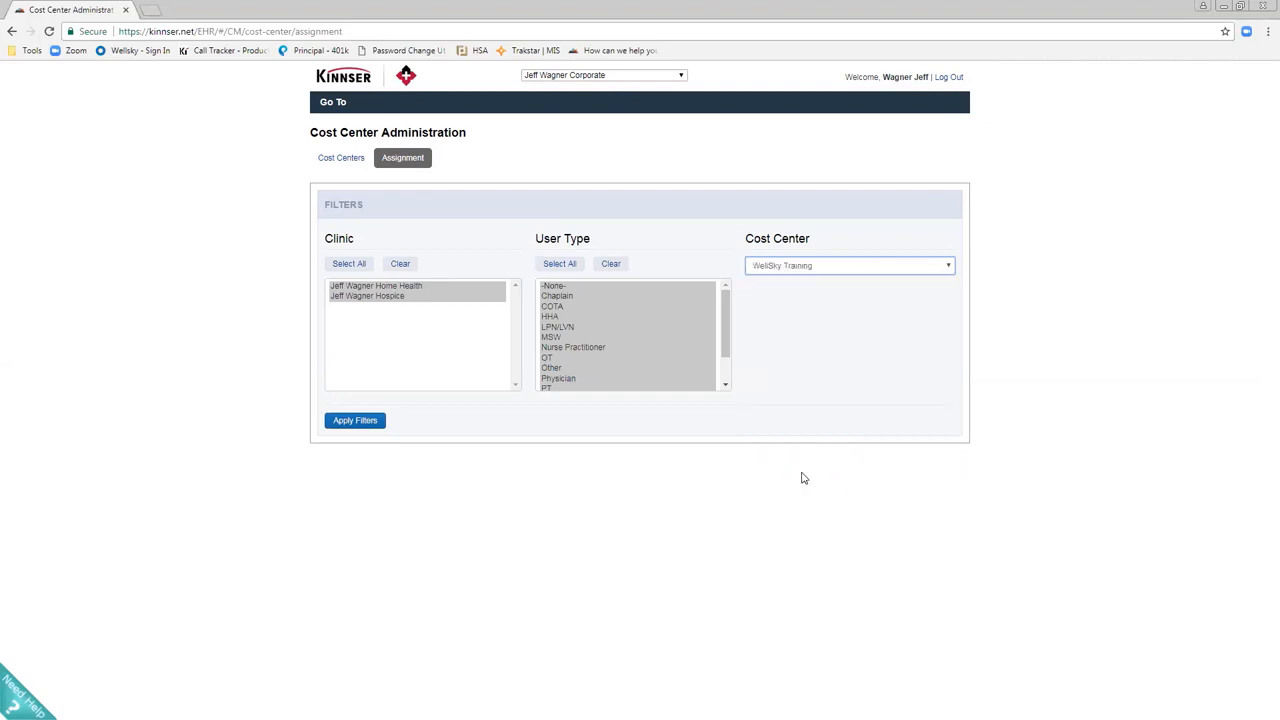
left_click(349, 421)
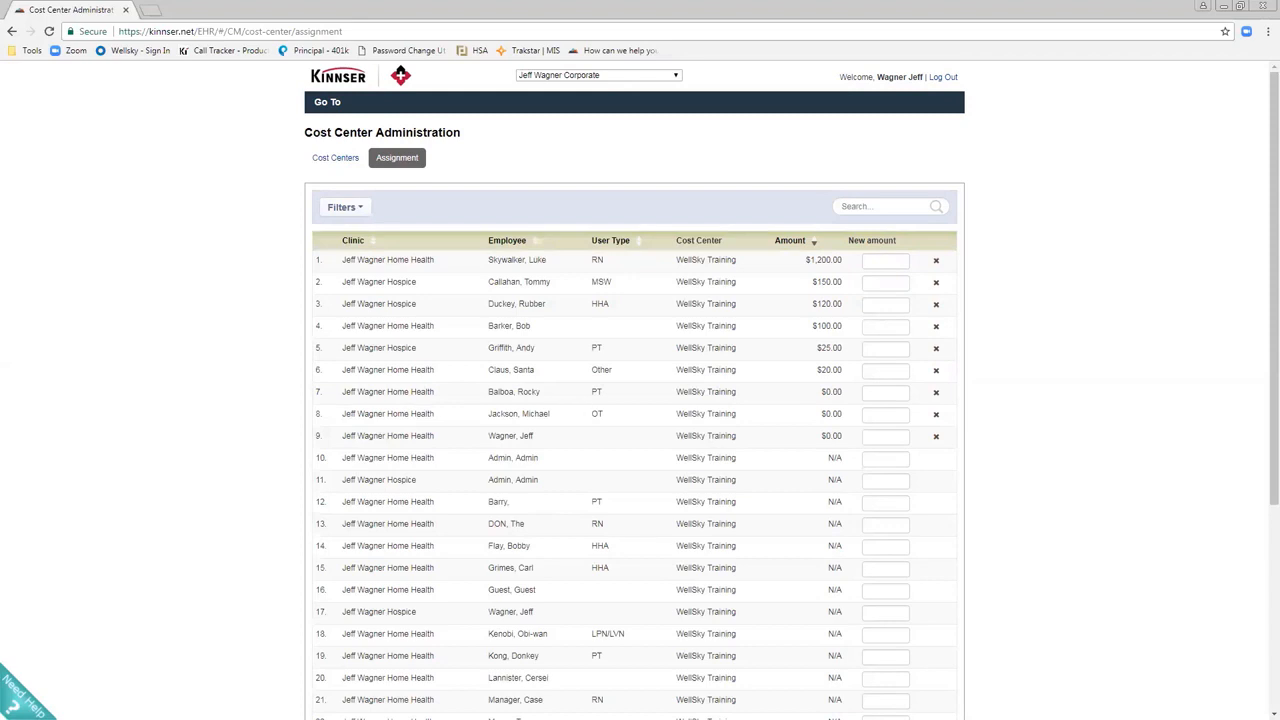
- Assign new WellSky Training amounts of 100, 20 and 150 to the employees in rows 17, 18 and 19, and update the assignment
scroll(880, 408, "down", 1)
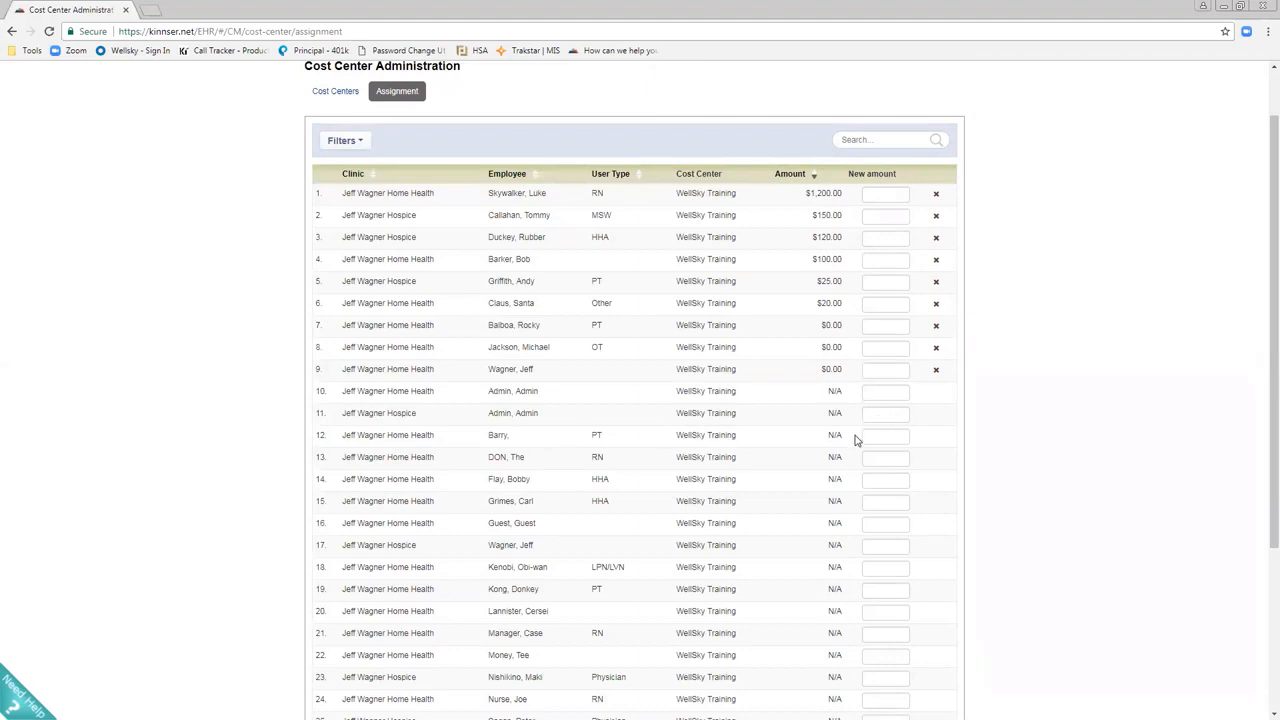
left_click(866, 545)
type("00")
left_click(890, 567)
type("20")
left_click(901, 589)
type("150")
scroll(1122, 440, "down", 3)
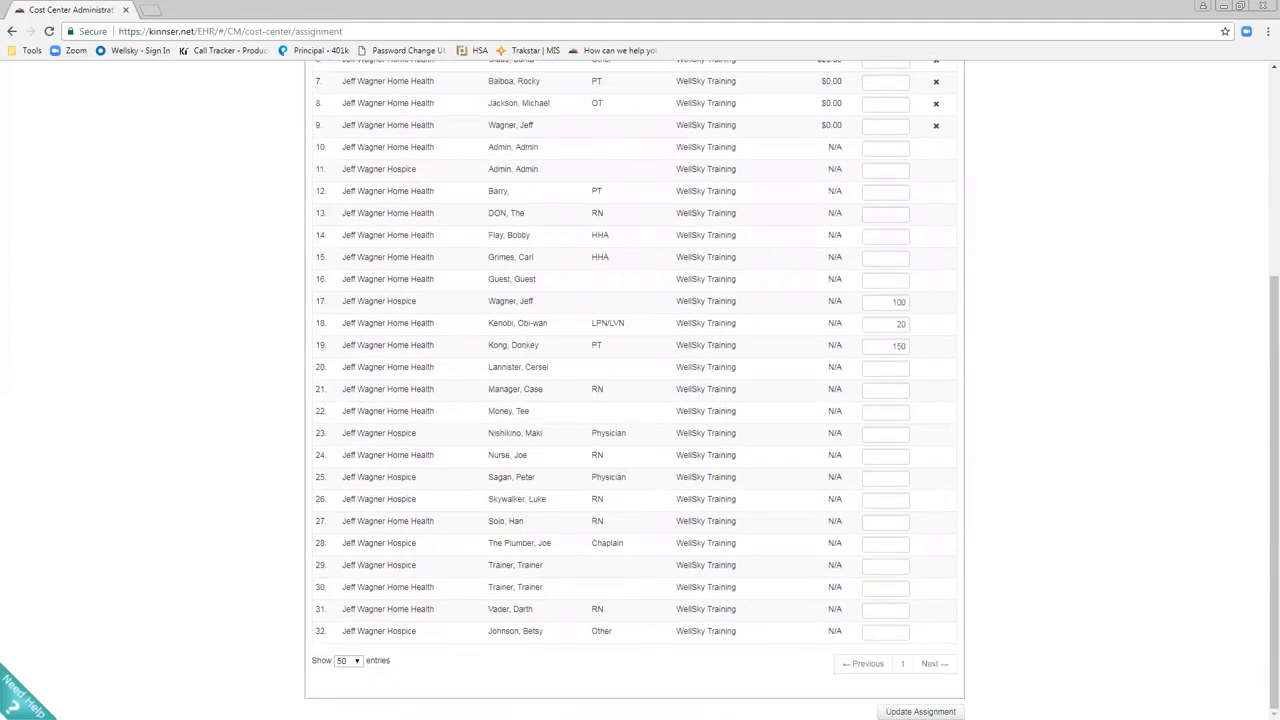
left_click(886, 711)
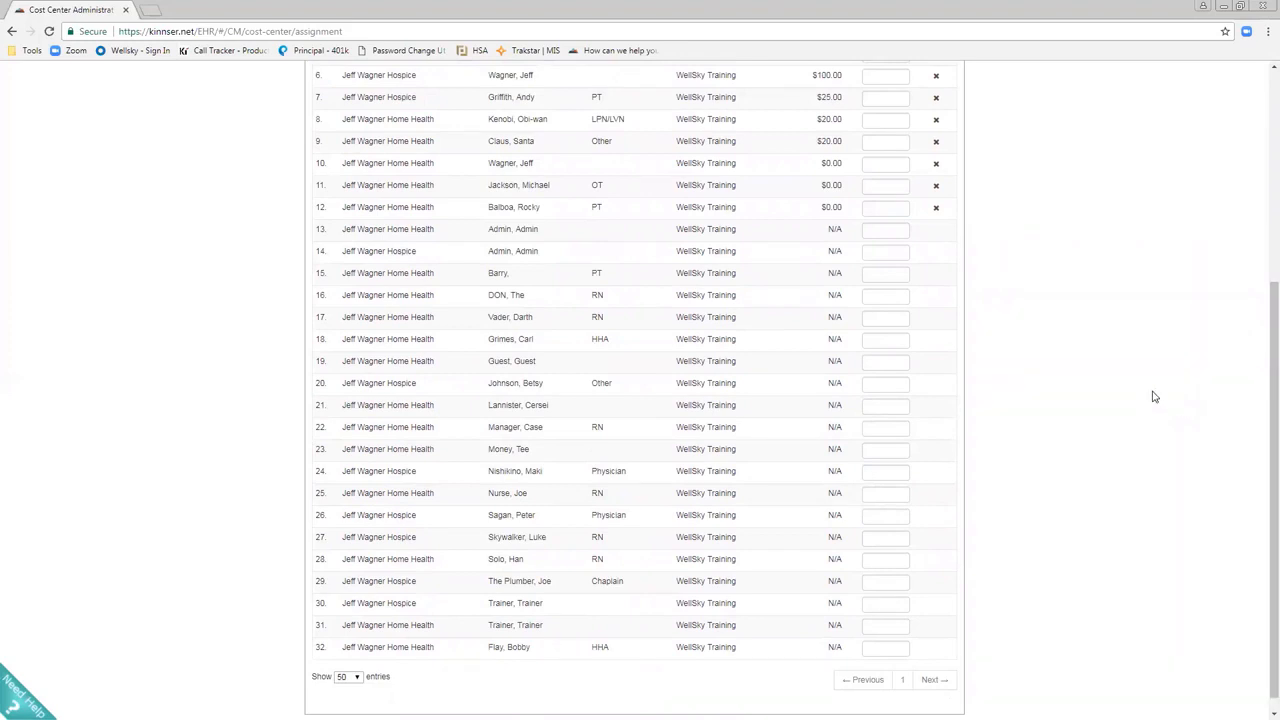
- Review the updated WellSky Training amounts, comparing the employees with zero and non-zero amounts
scroll(1153, 397, "up", 2)
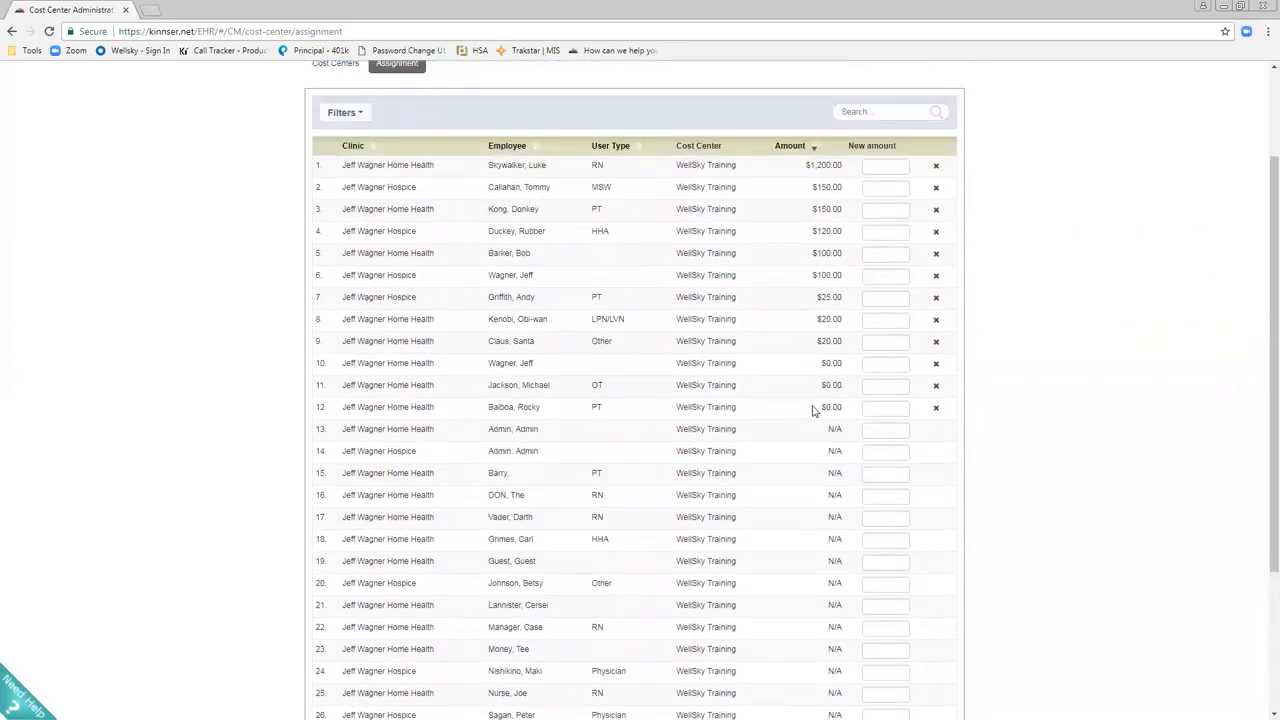
mouse_move(817, 409)
left_mouse_down()
mouse_move(844, 406)
mouse_move(826, 431)
left_mouse_up()
triple_click(836, 408)
left_click(843, 407)
triple_click(843, 408)
left_click_drag(829, 209, 830, 310)
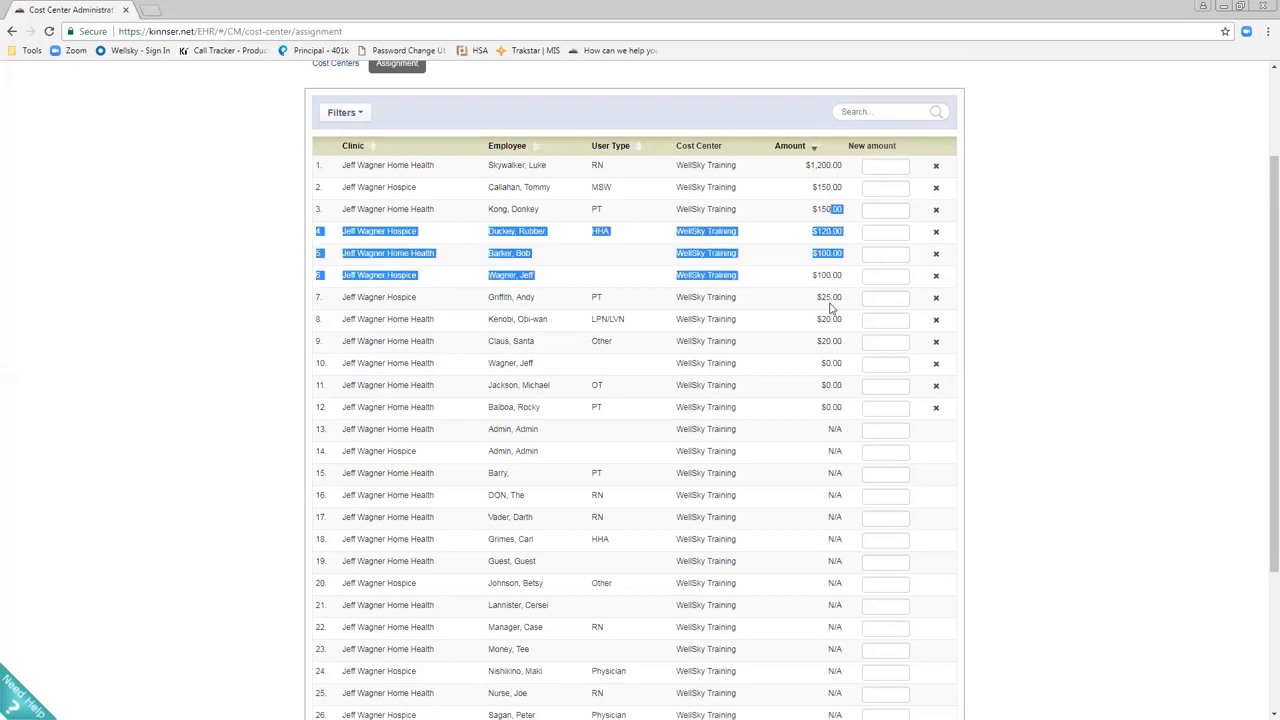
left_click(835, 340)
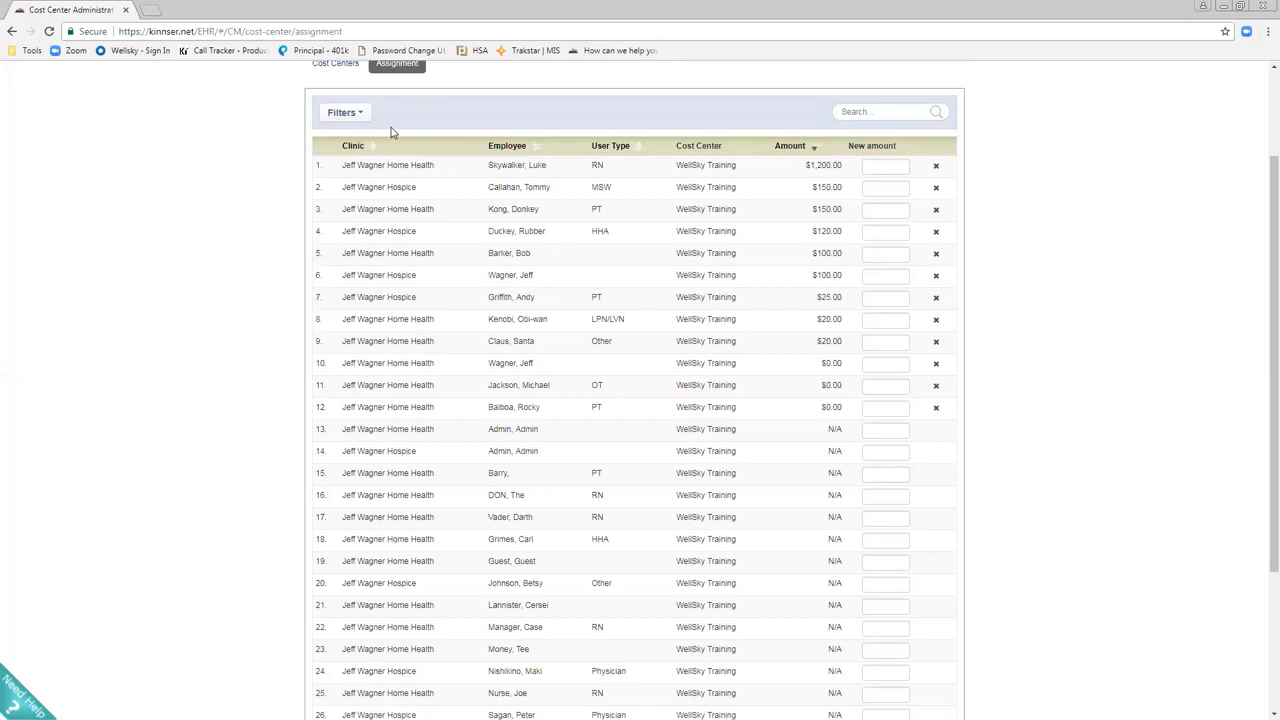
- Filter the cost center assignments to MILE - Hogwarts Back Office
left_click(362, 114)
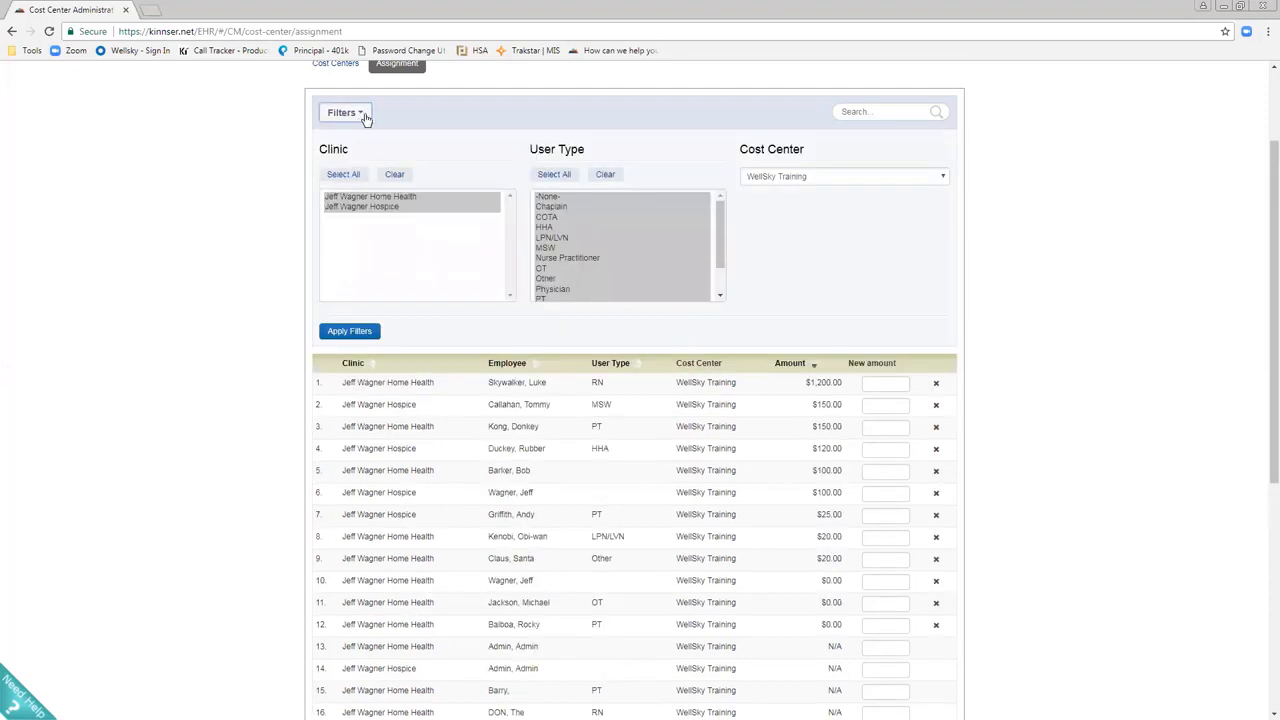
left_click(903, 178)
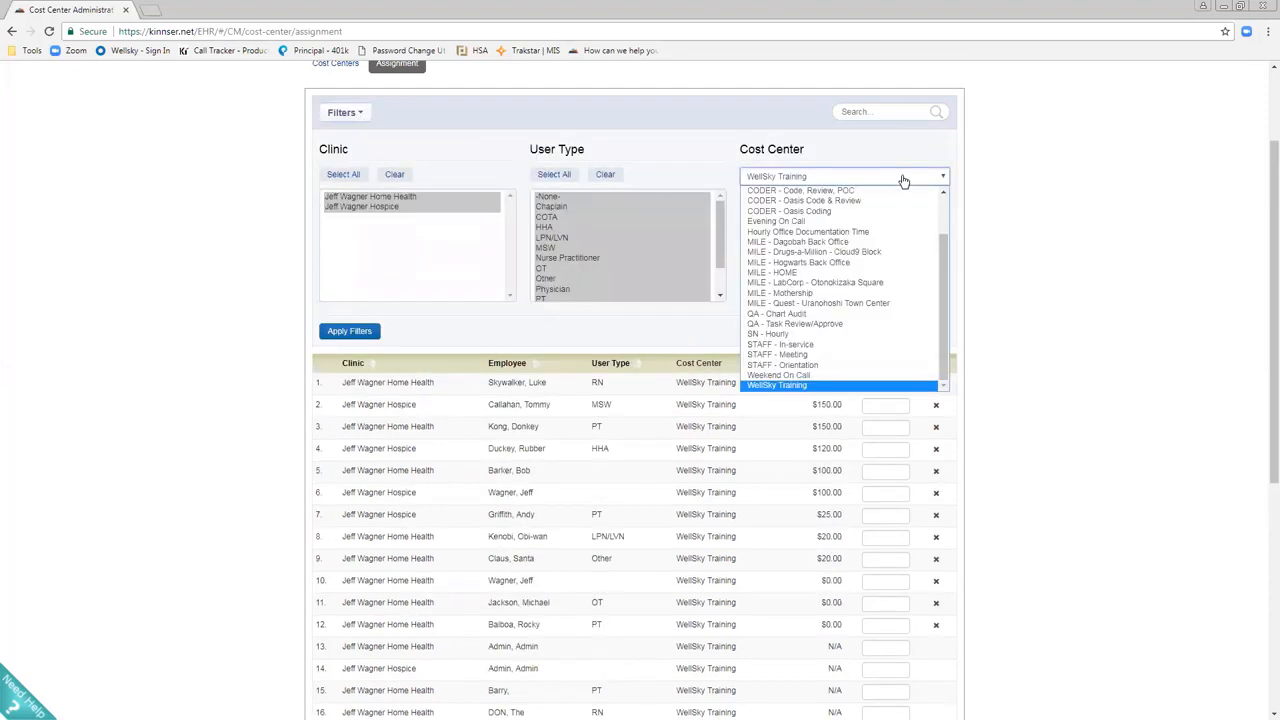
left_click(820, 263)
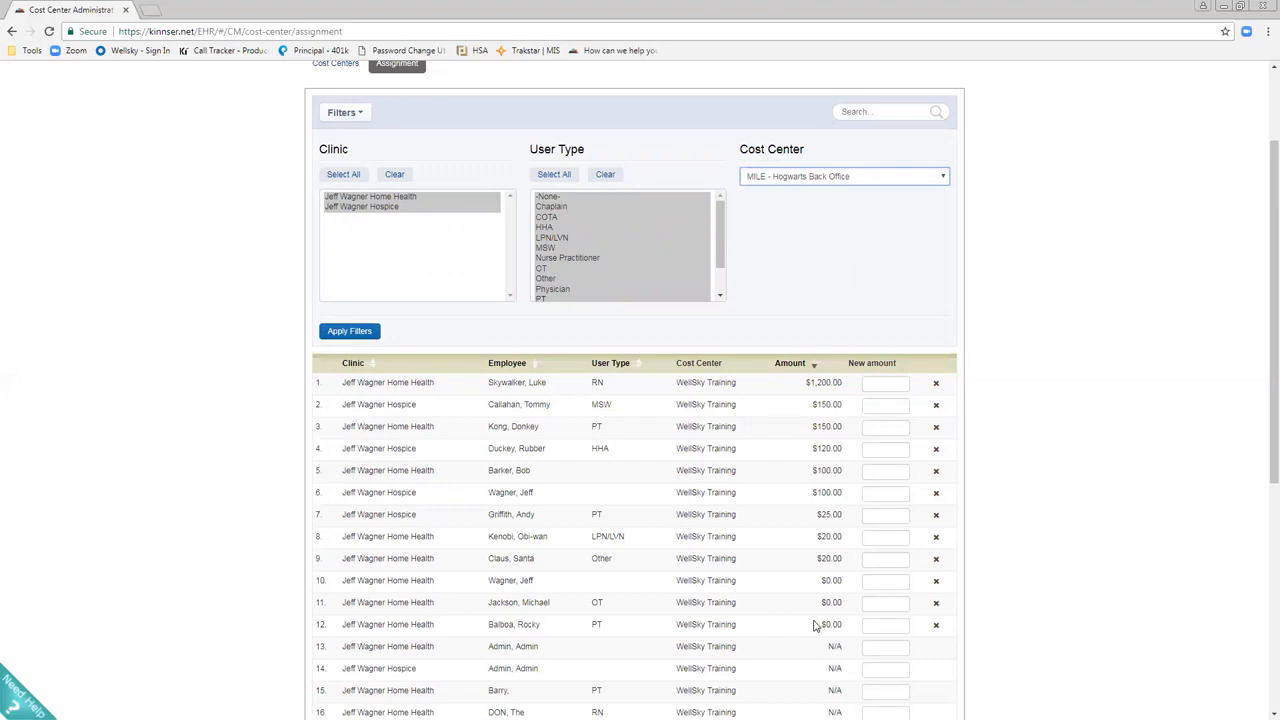
left_click(350, 331)
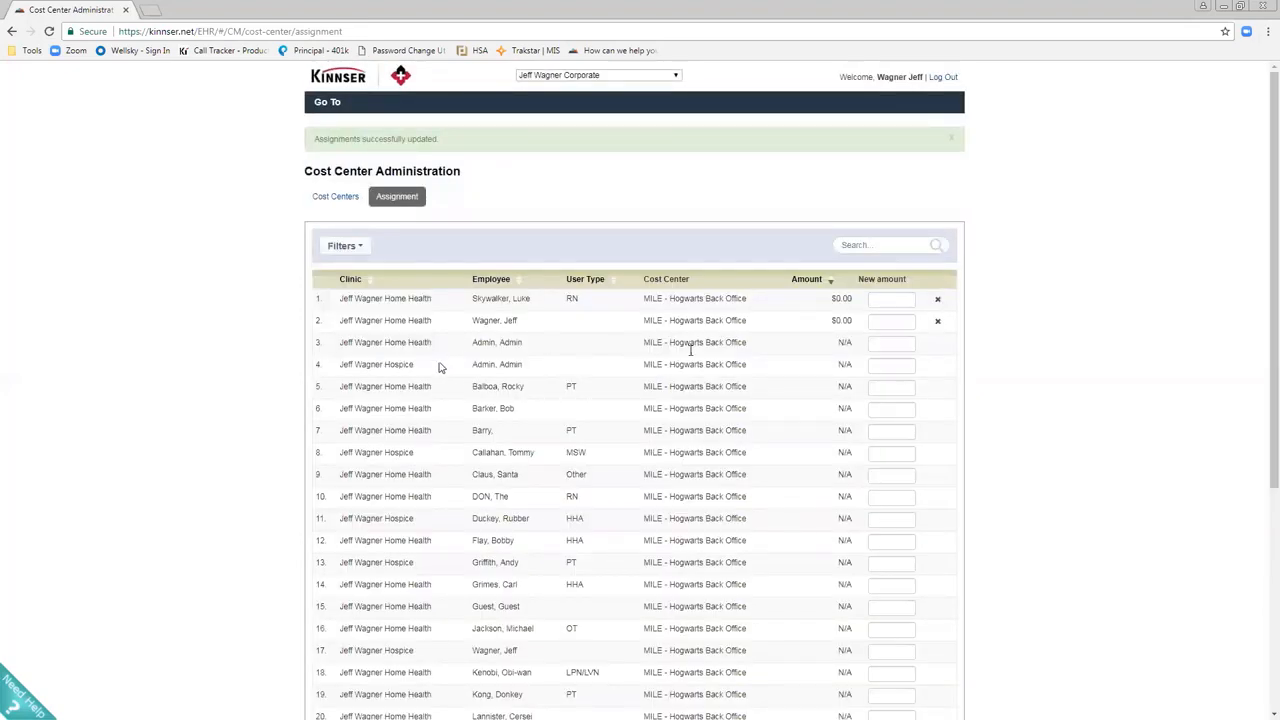
- Assign a new MILE - Hogwarts Back Office amount of 0 to the employees in rows 5, 8 and 19, and update the assignment
left_click(900, 345)
left_click(886, 389)
left_click(893, 456)
scroll(931, 622, "down", 3)
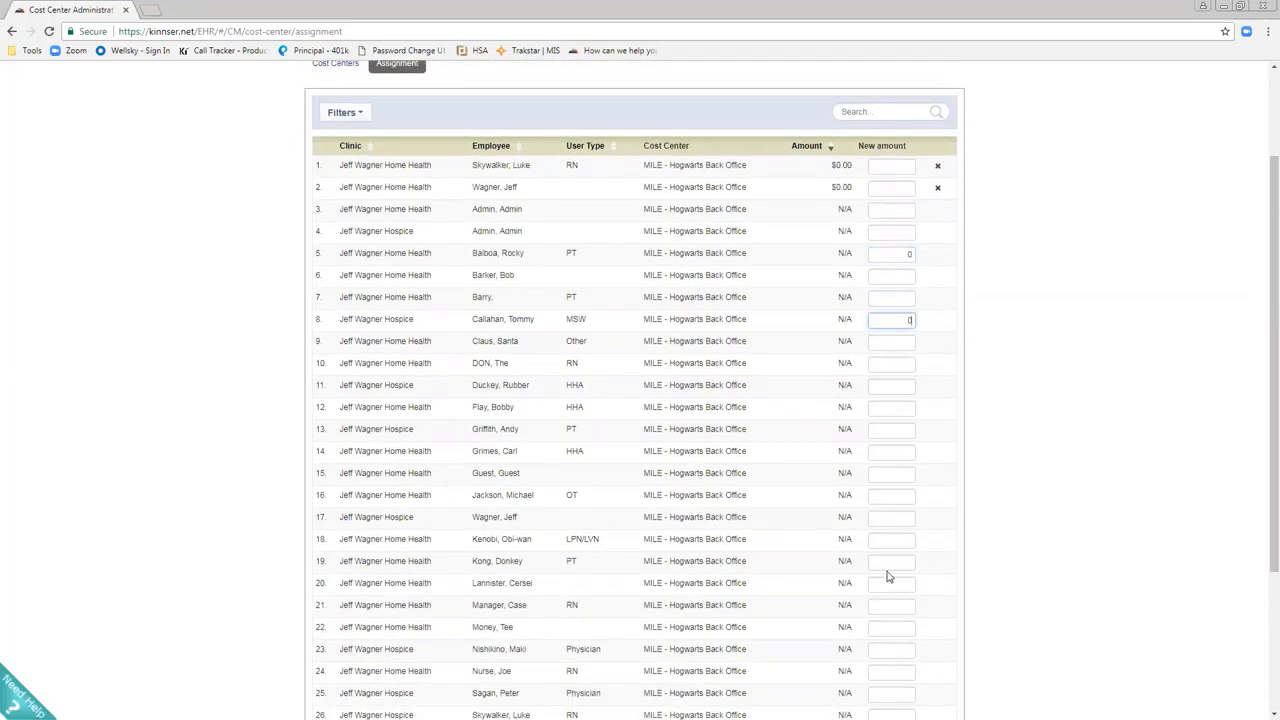
left_click(901, 564)
scroll(1031, 460, "down", 2)
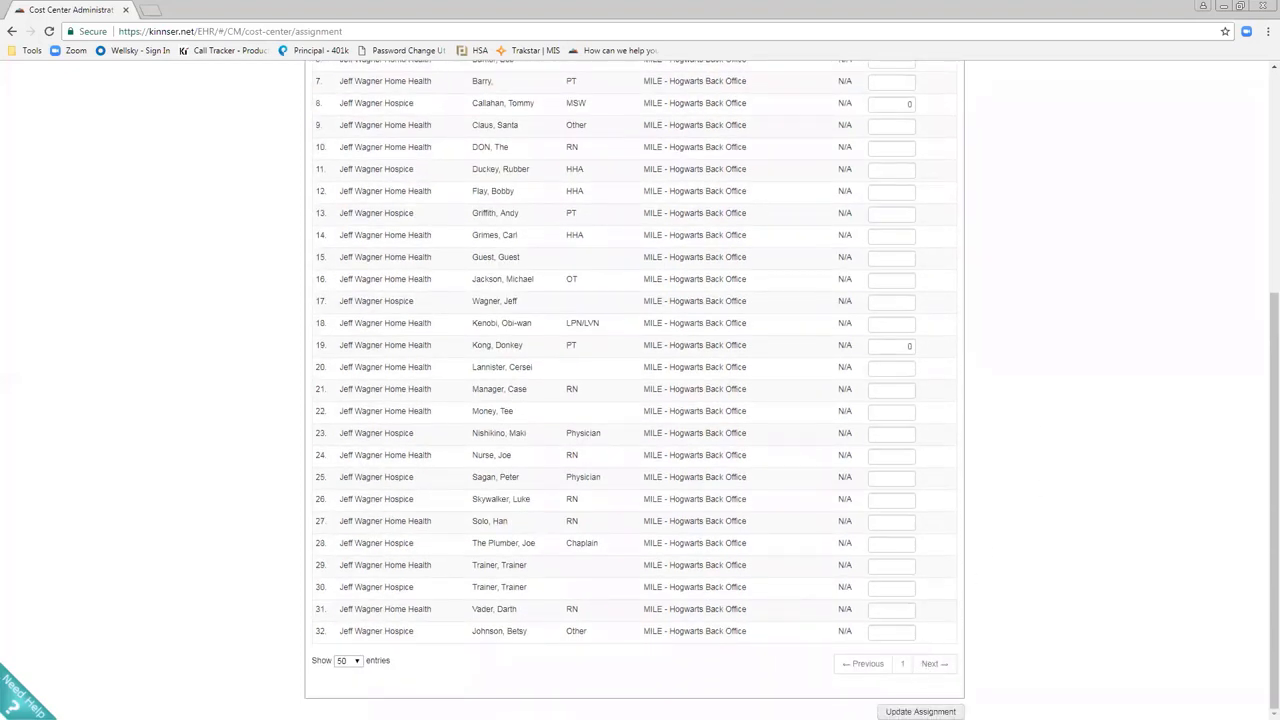
left_click(918, 709)
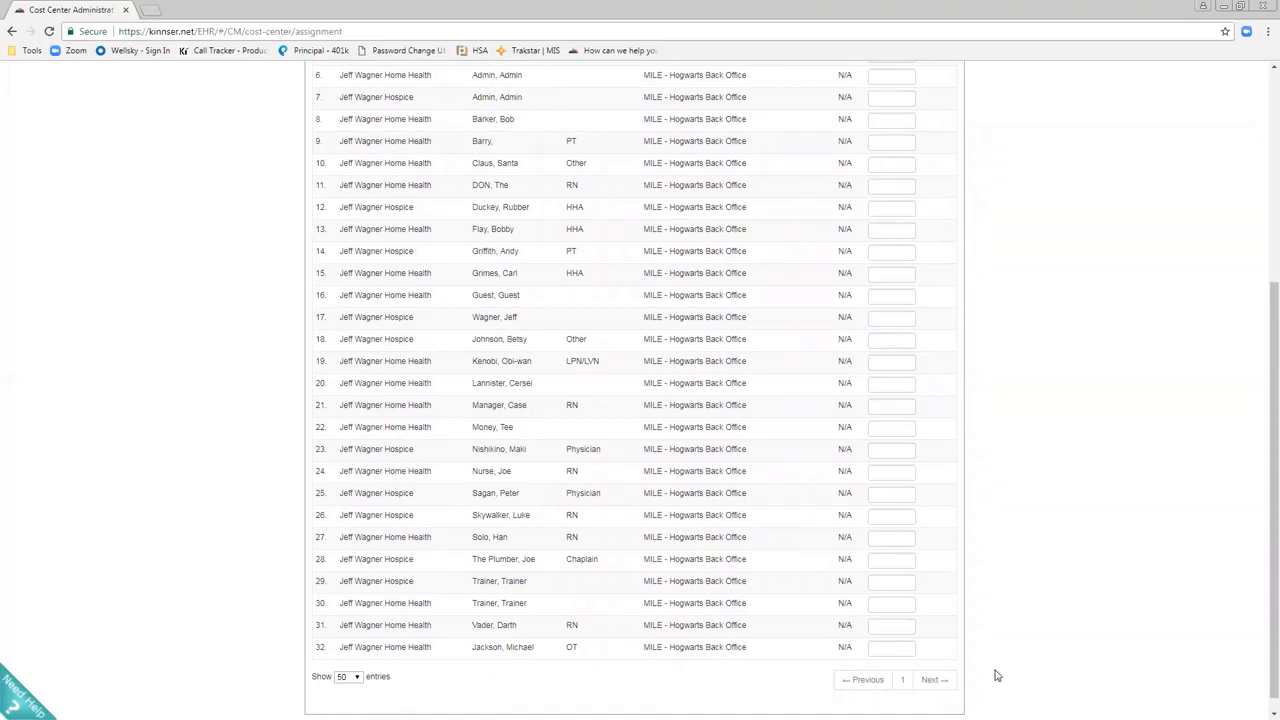
- Return to the cost center list and examine the types available for a new cost center
scroll(980, 680, "up", 1)
scroll(994, 658, "up", 3)
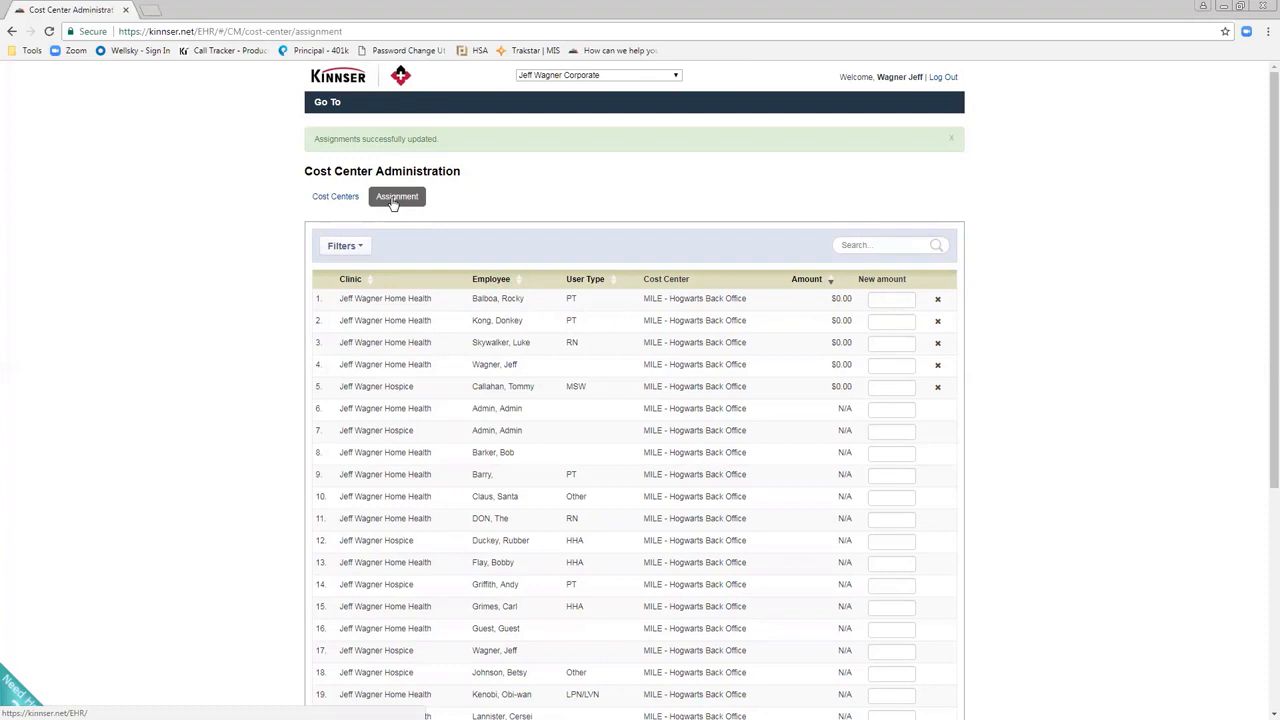
left_click(347, 202)
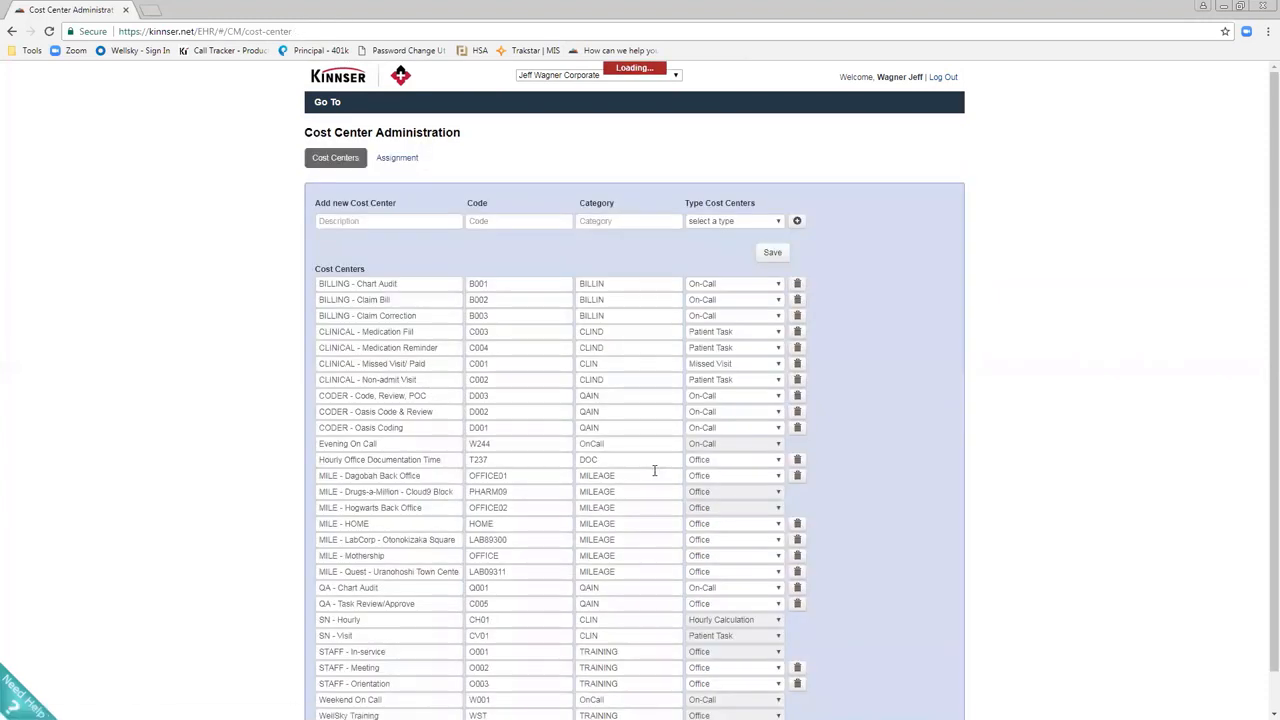
left_click(750, 226)
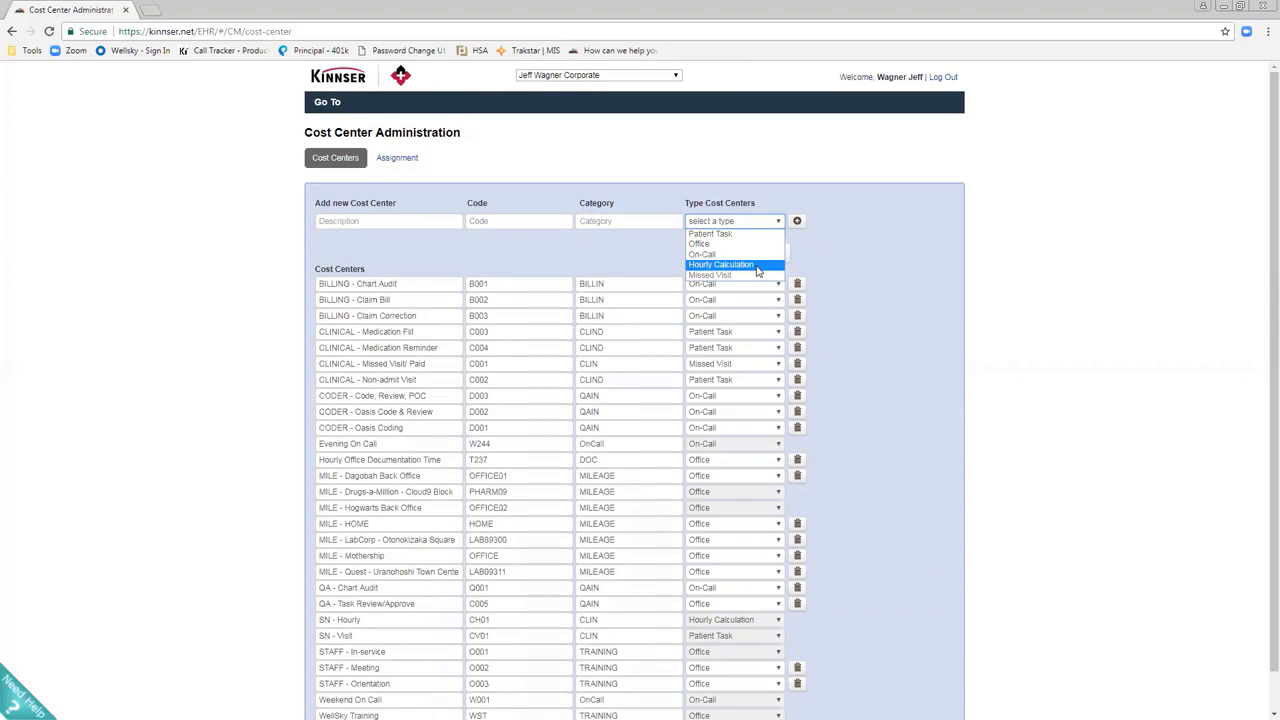
- Switch from the corporate account to the Home Health clinic and open its Visit Types administration page
left_click(610, 78)
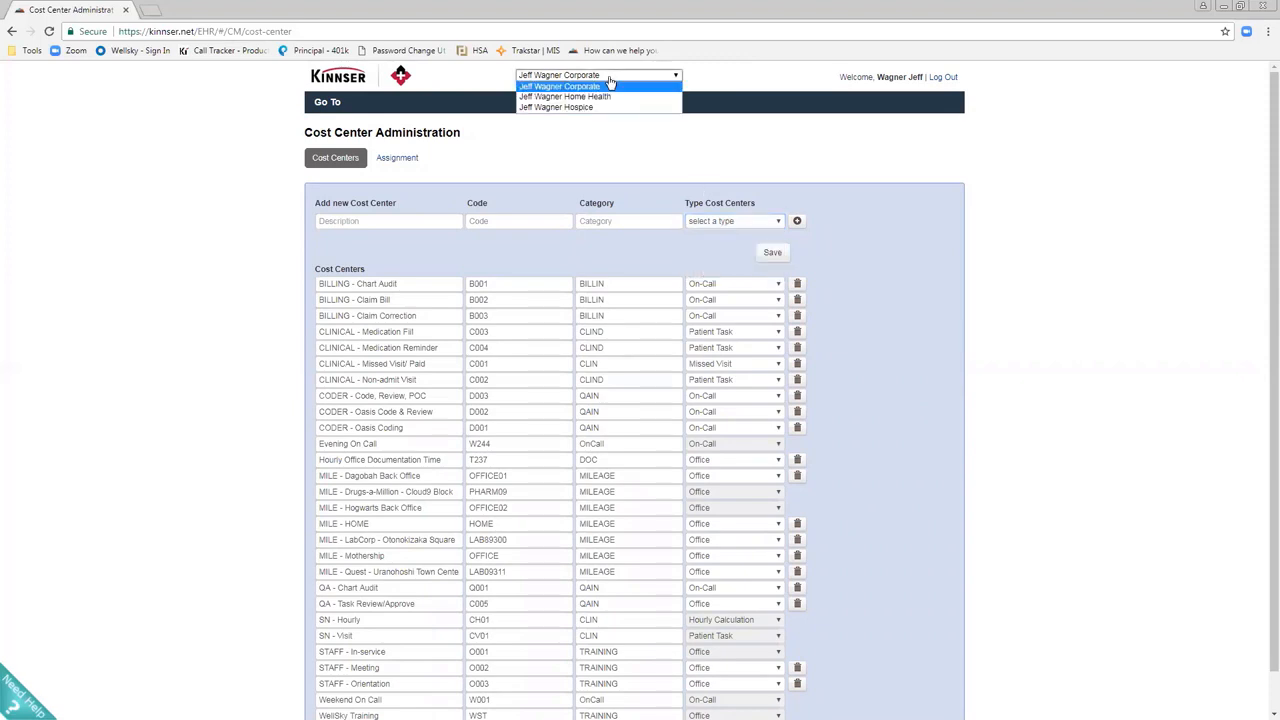
left_click(611, 97)
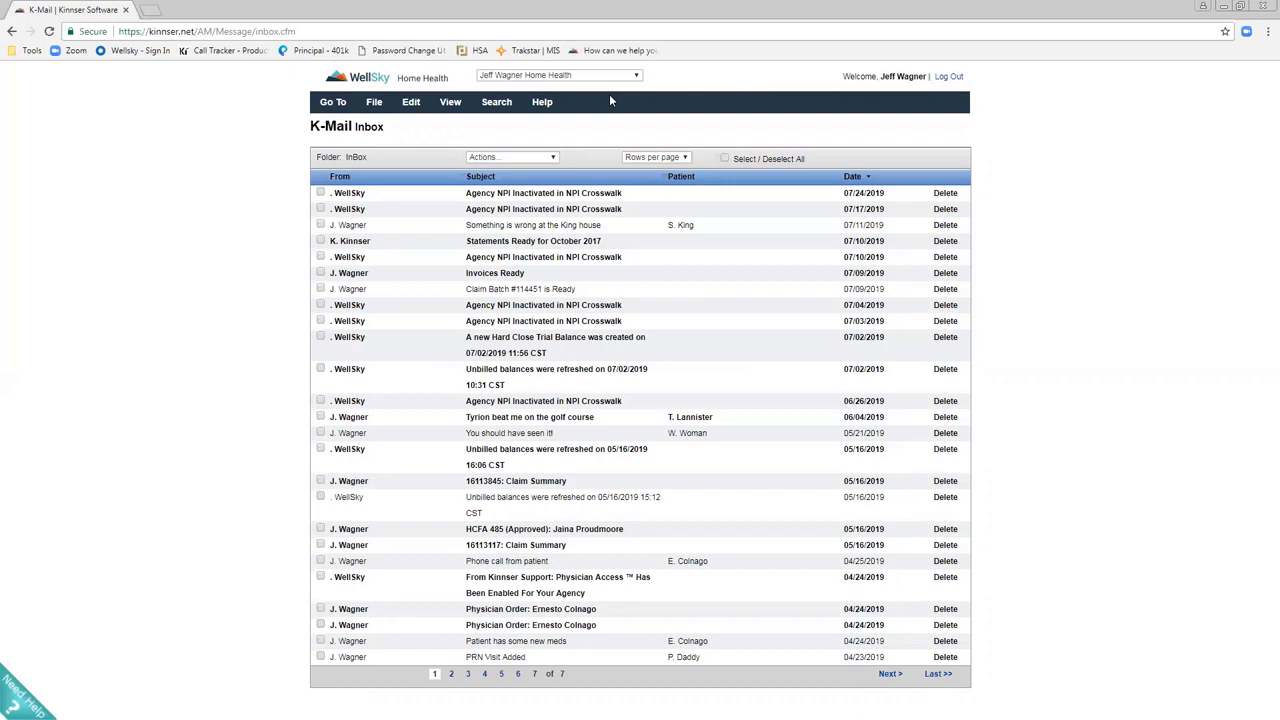
left_click(335, 104)
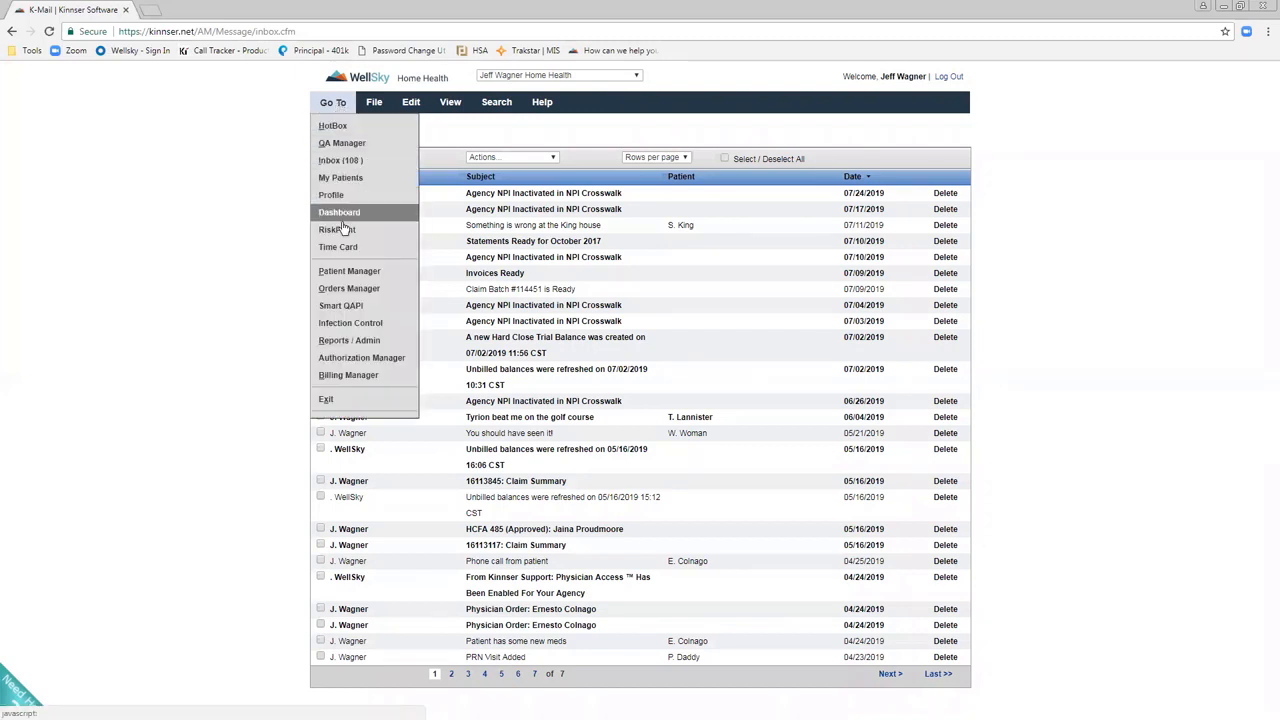
left_click(340, 347)
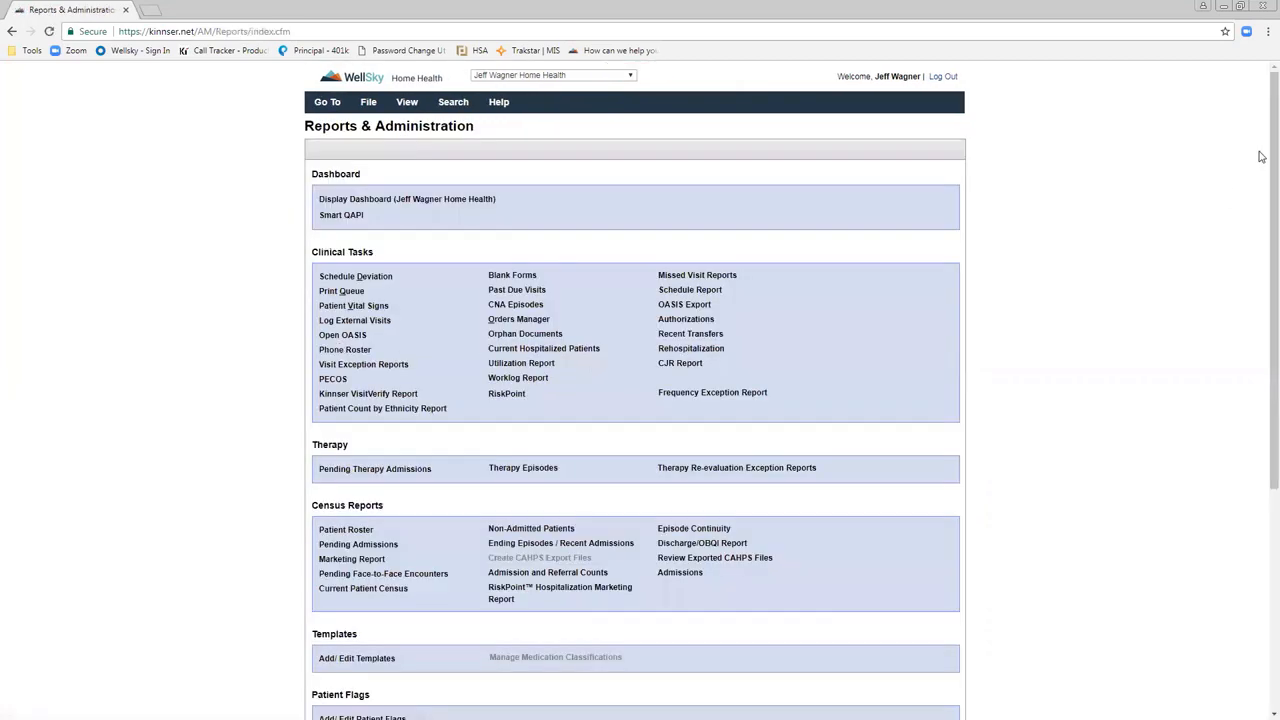
scroll(1262, 179, "down", 2)
scroll(1260, 179, "down", 3)
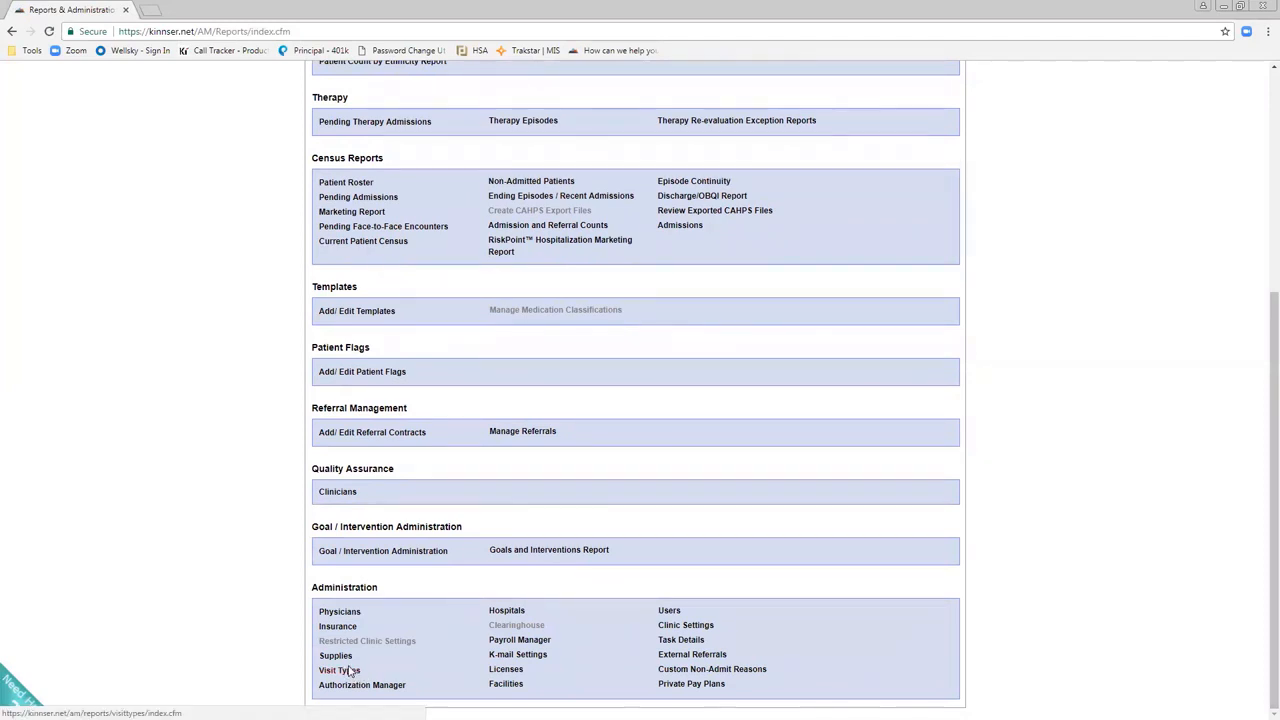
left_click(346, 673)
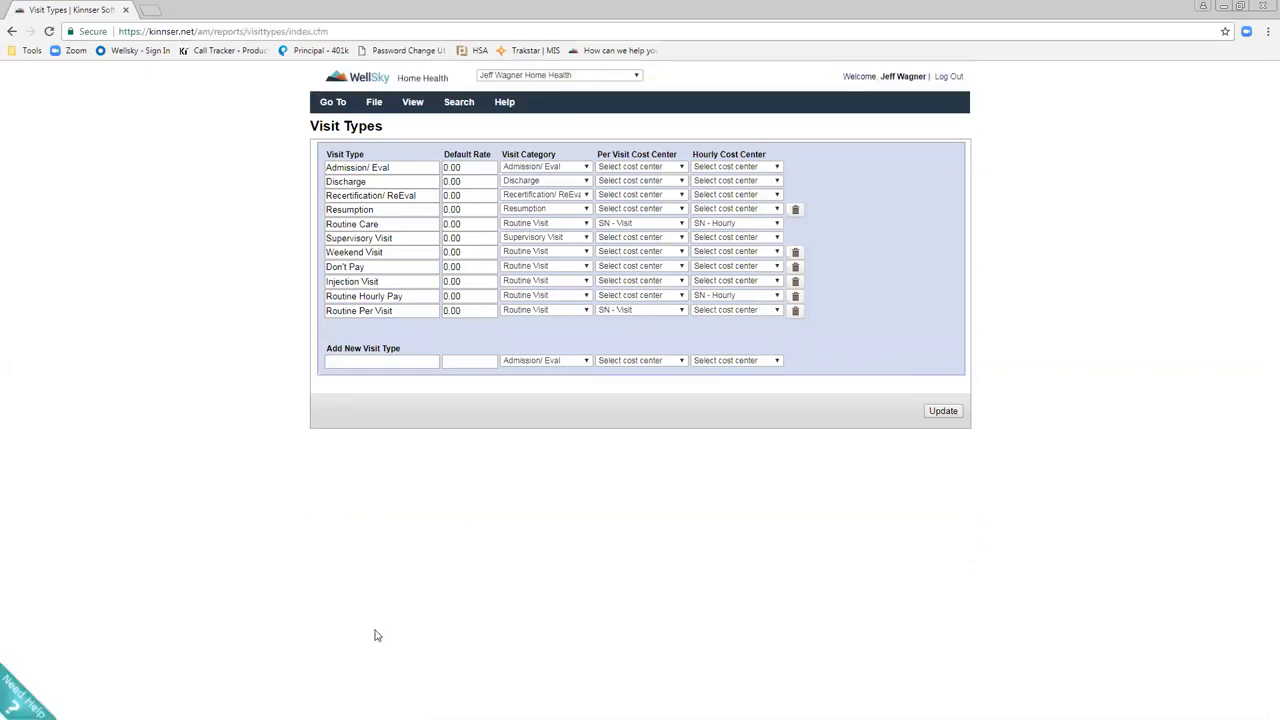
- Examine the cost center options for Routine Per Visit and Routine Hourly Pay, keeping SN - Visit as per-visit and SN - Hourly as hourly cost center
left_click_drag(598, 154, 763, 155)
left_click_drag(402, 312, 275, 318)
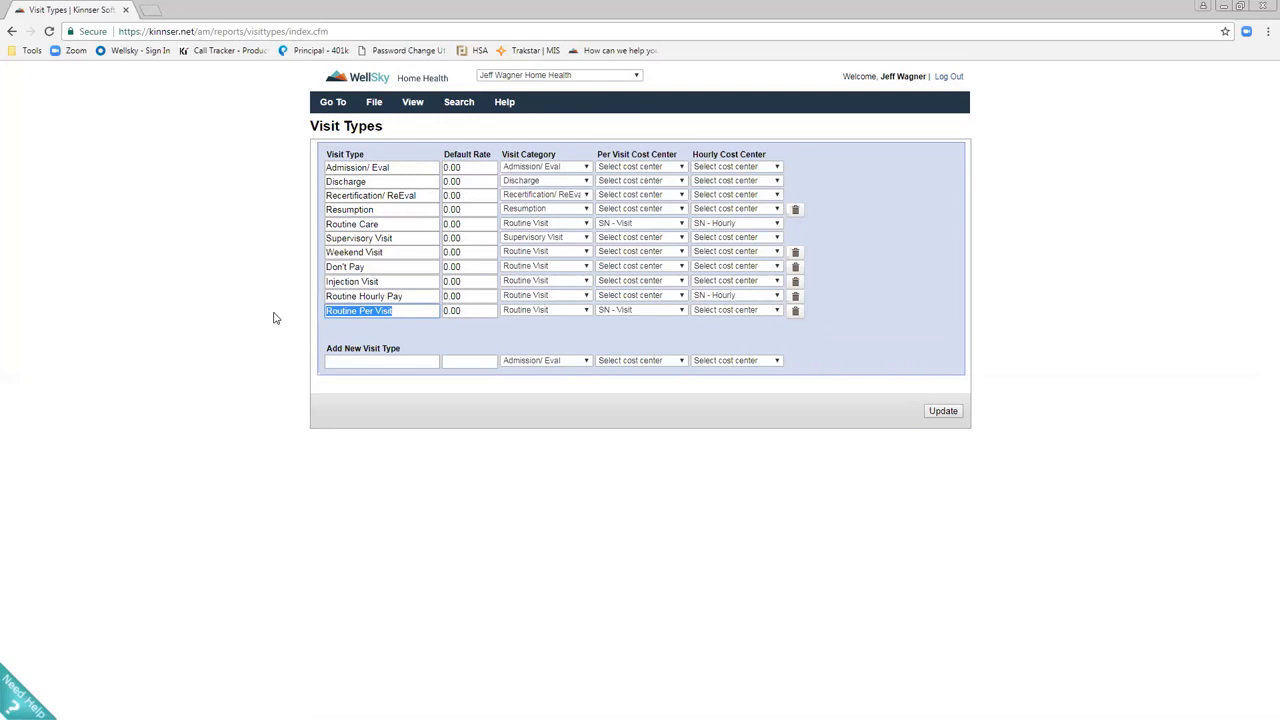
left_click(646, 313)
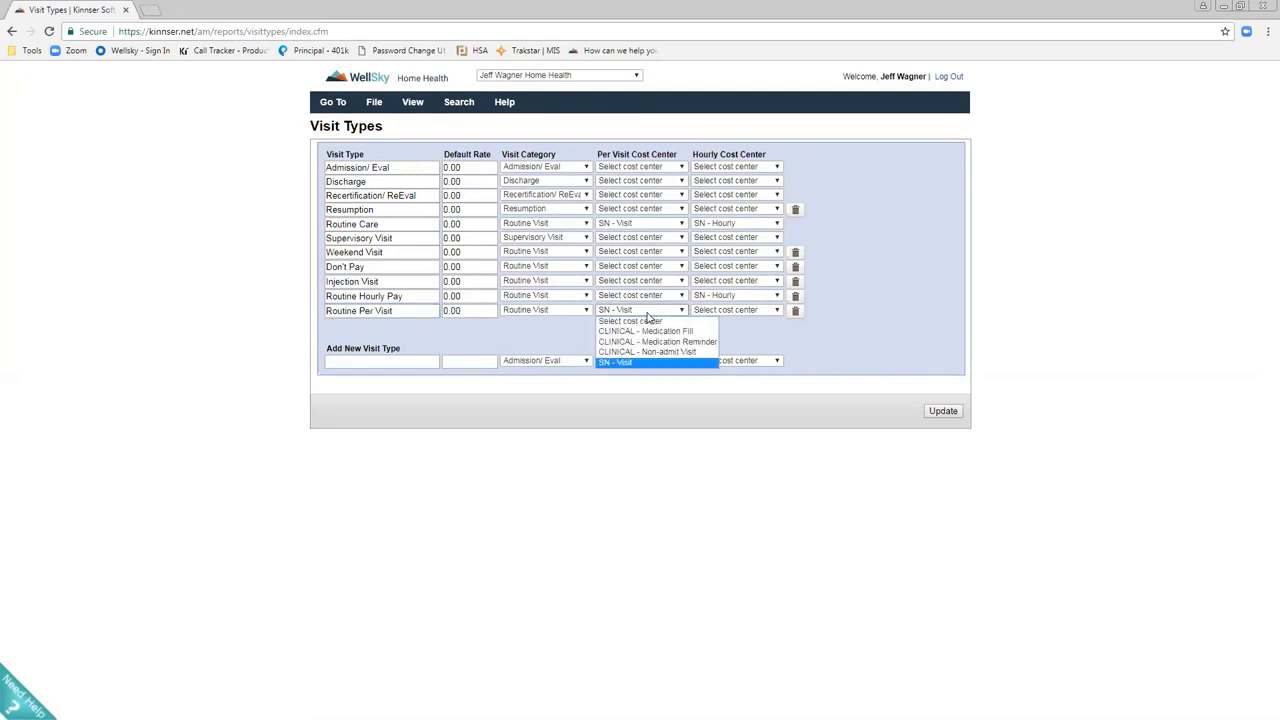
left_click(628, 364)
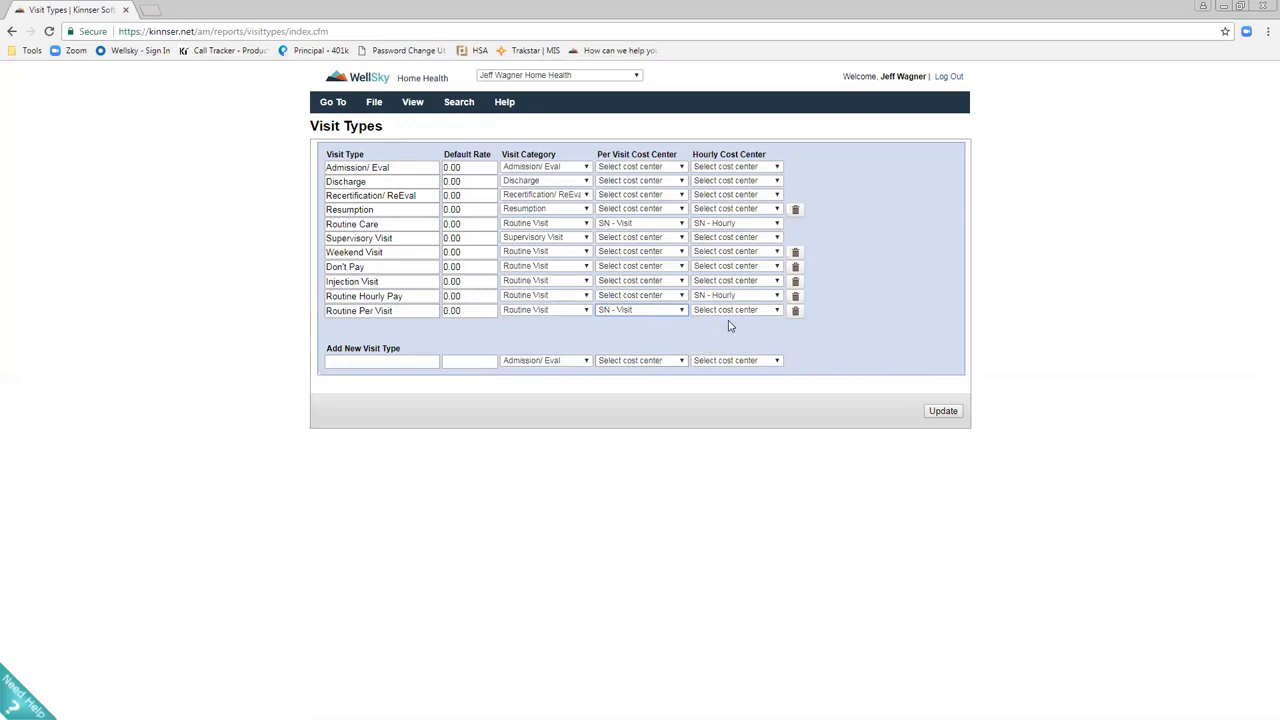
left_click_drag(437, 296, 308, 303)
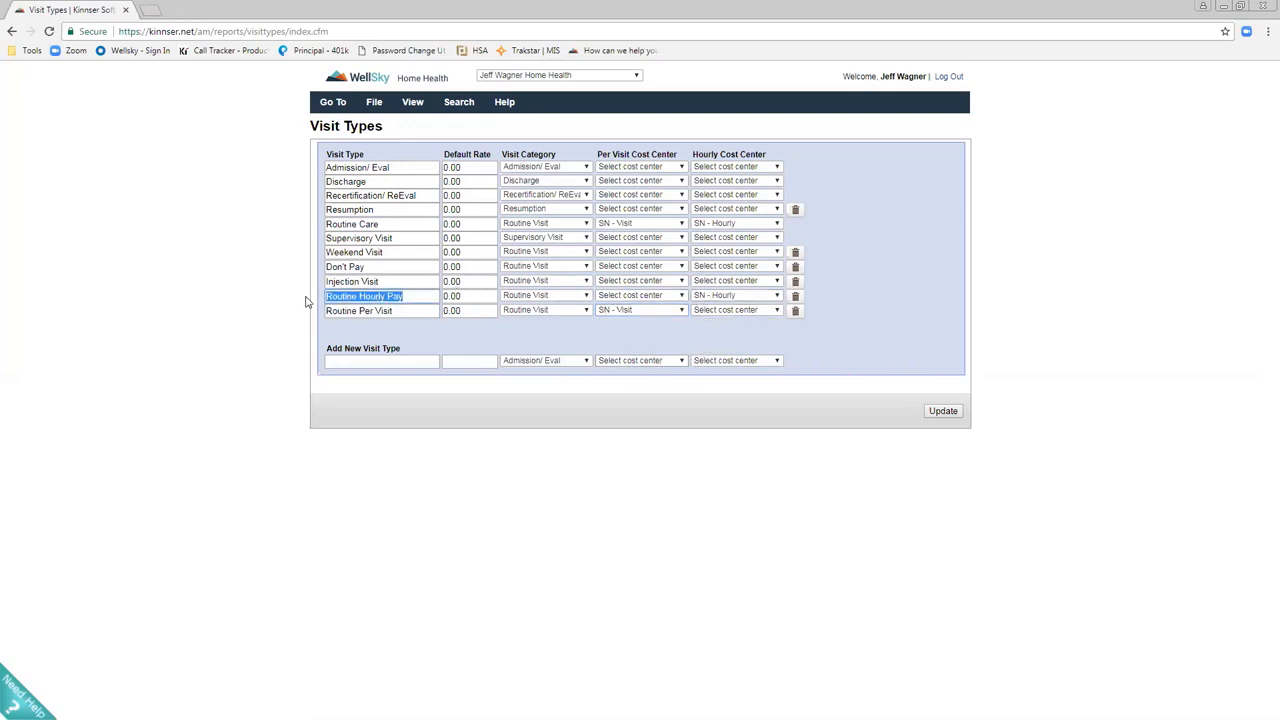
left_click(717, 302)
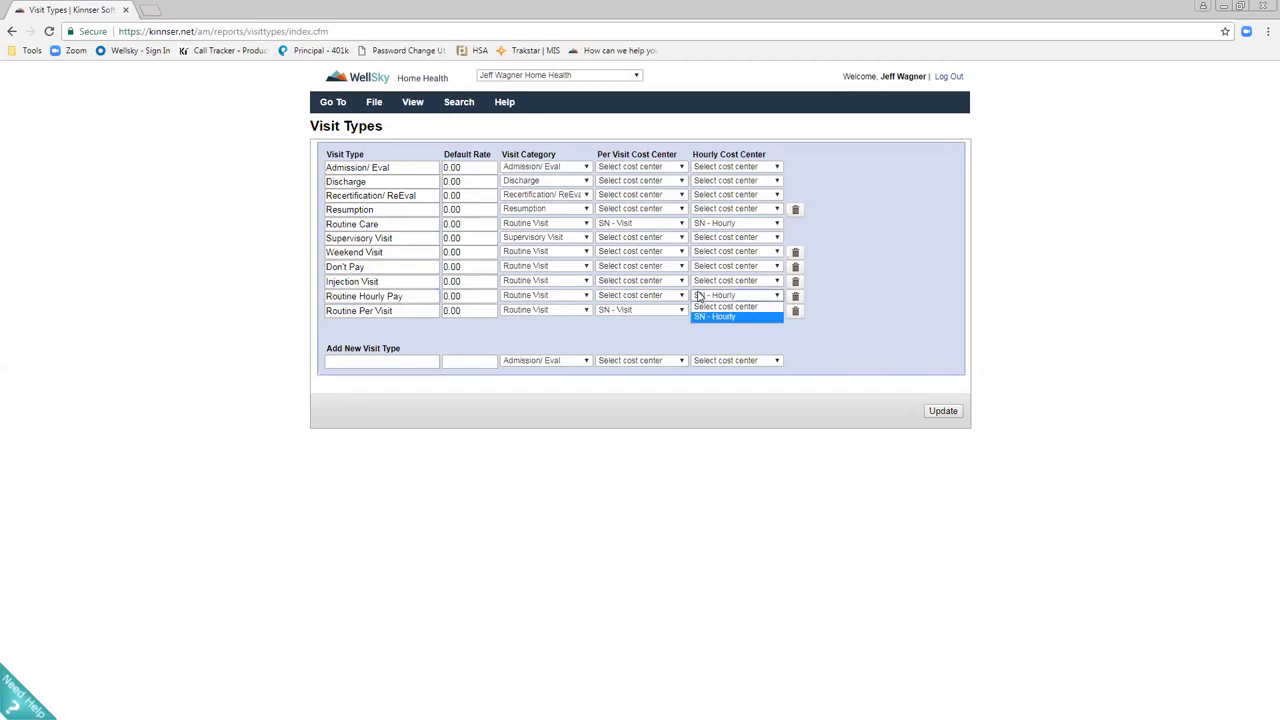
left_click(728, 318)
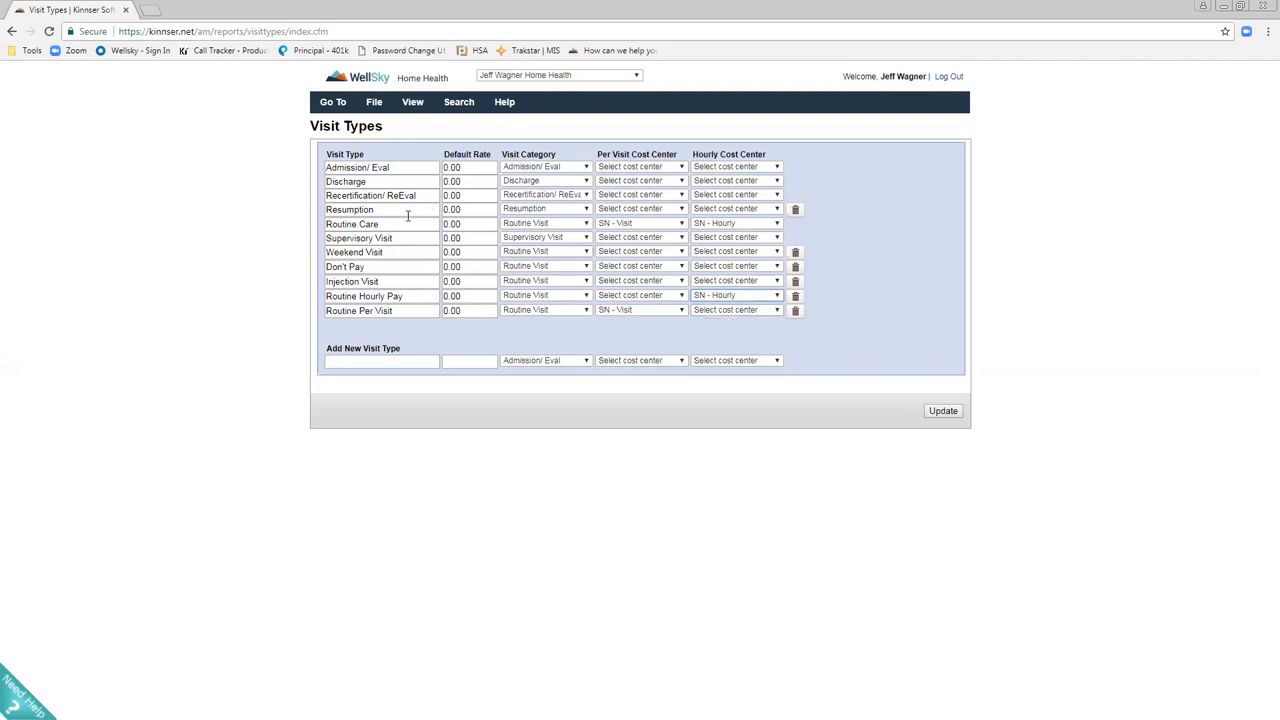
- Examine the per-visit and hourly cost center options for the Routine Care visit type
left_click_drag(397, 225, 313, 234)
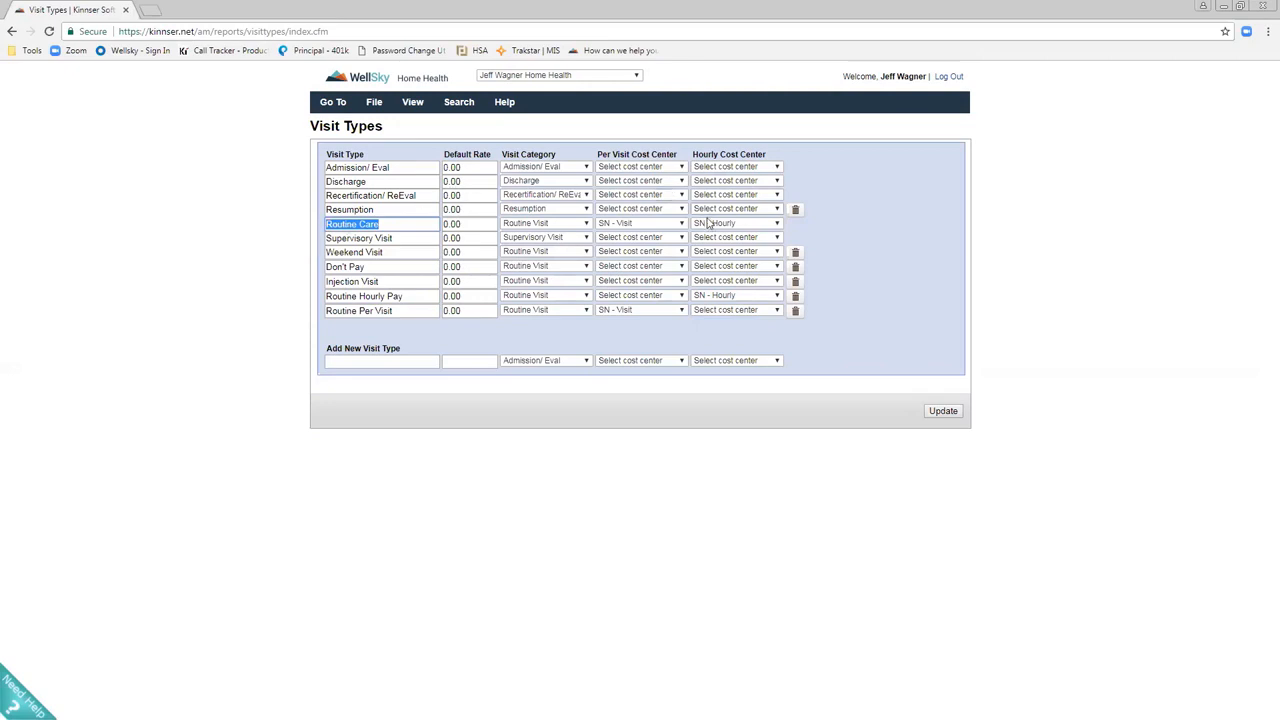
left_click(677, 231)
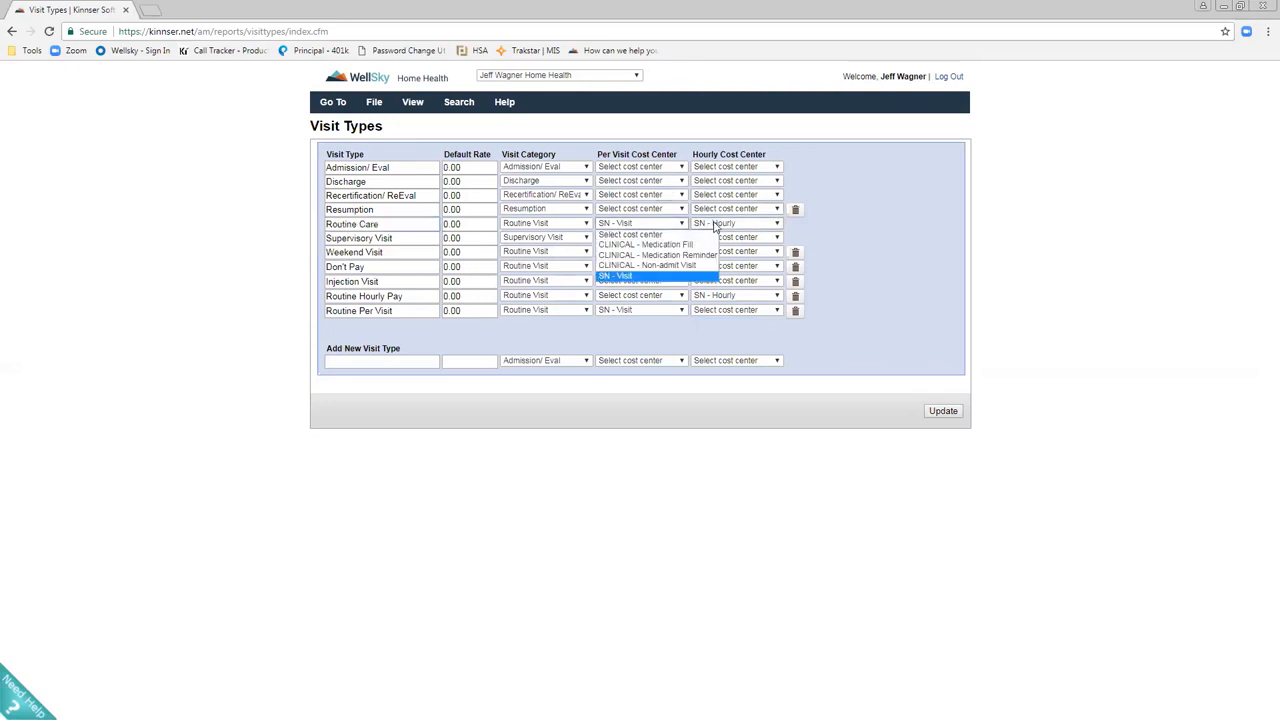
left_click(714, 225)
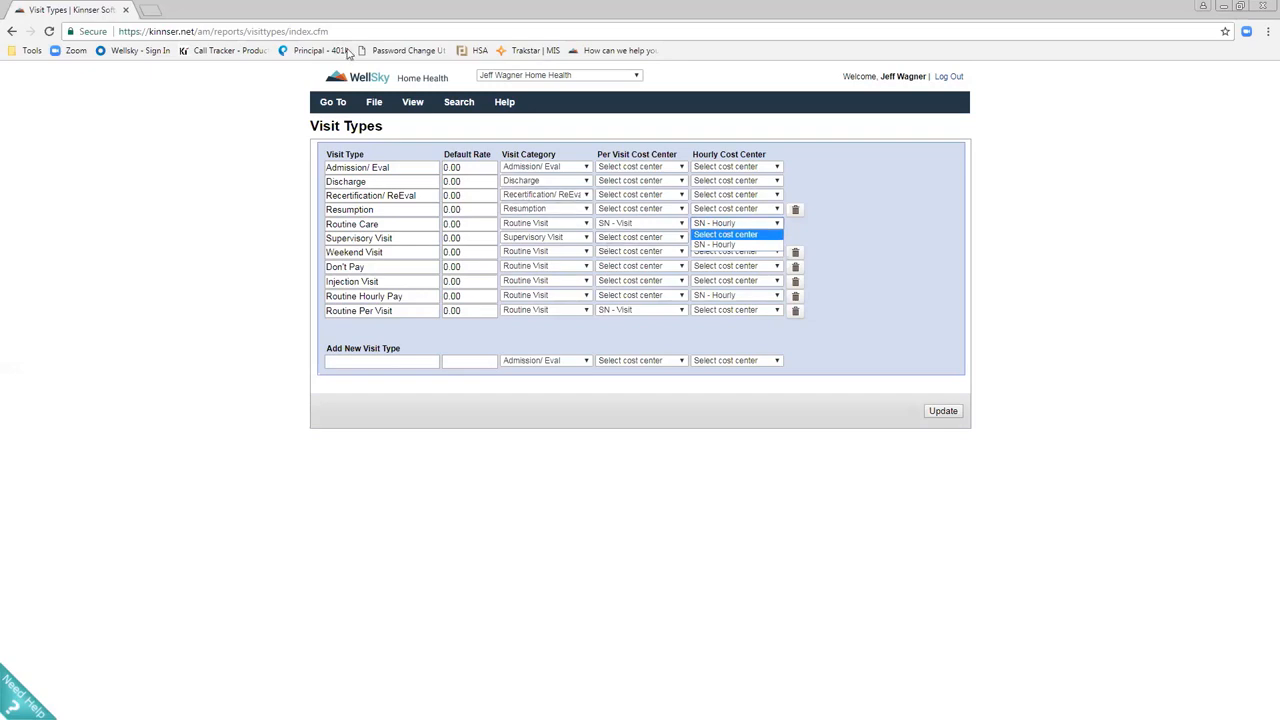
- Open the User Manager from the clinic's Reports & Administration page
left_click(338, 103)
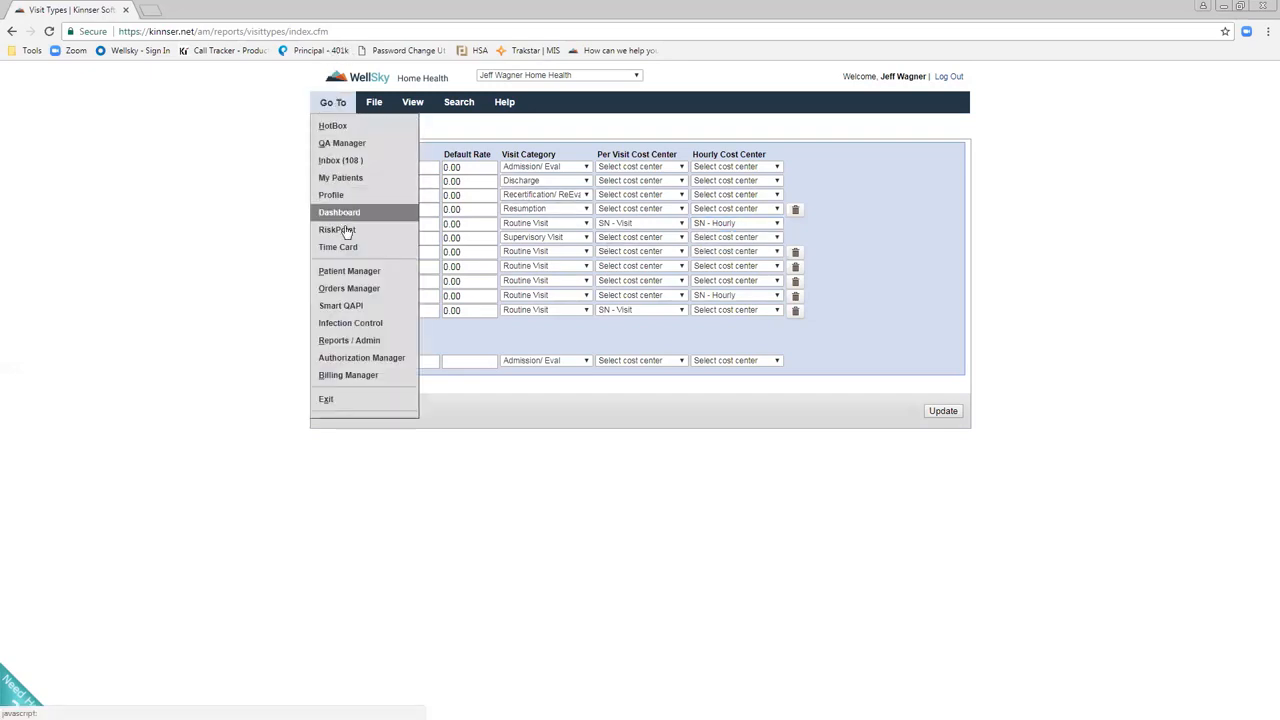
left_click(362, 342)
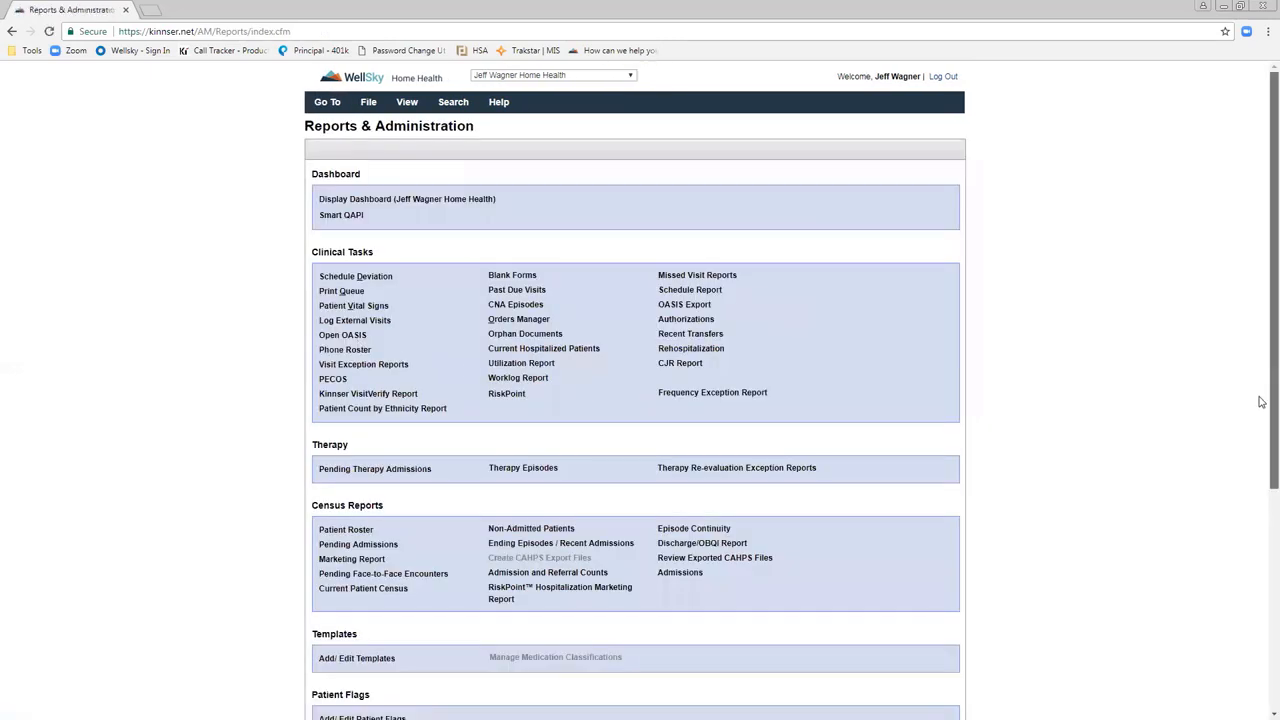
scroll(1262, 443, "down", 1)
scroll(1262, 443, "down", 3)
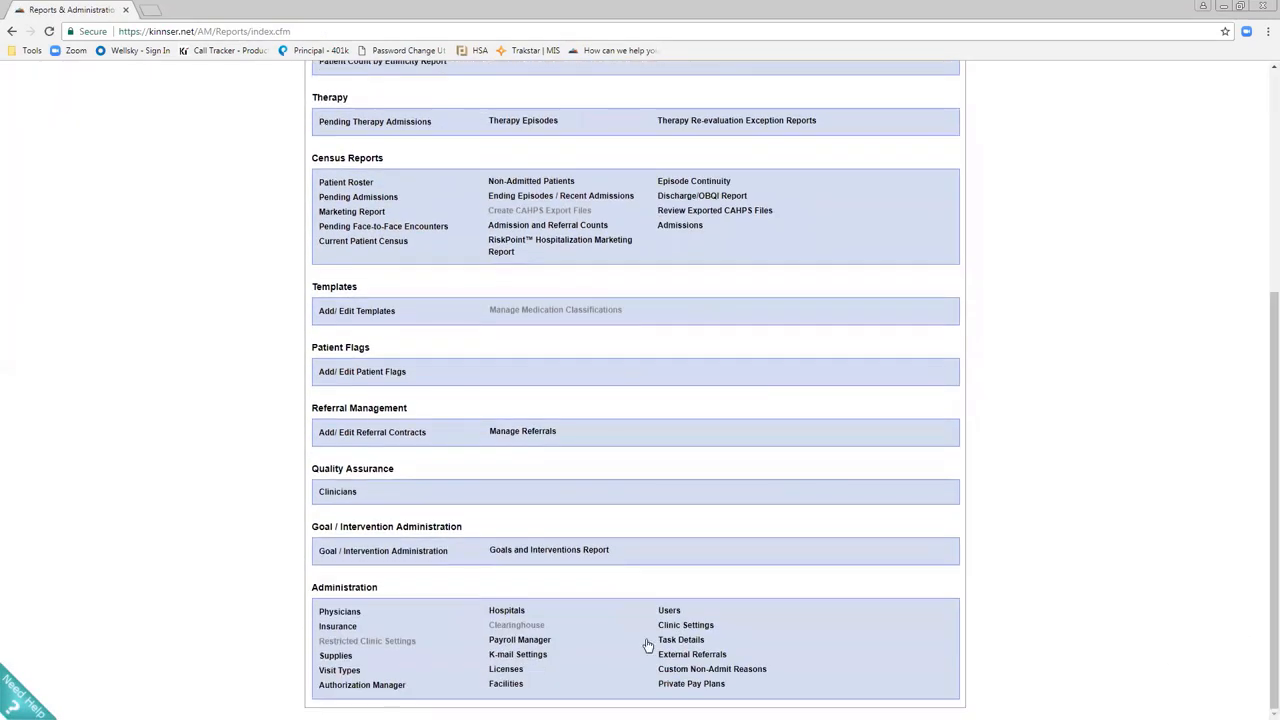
left_click(668, 612)
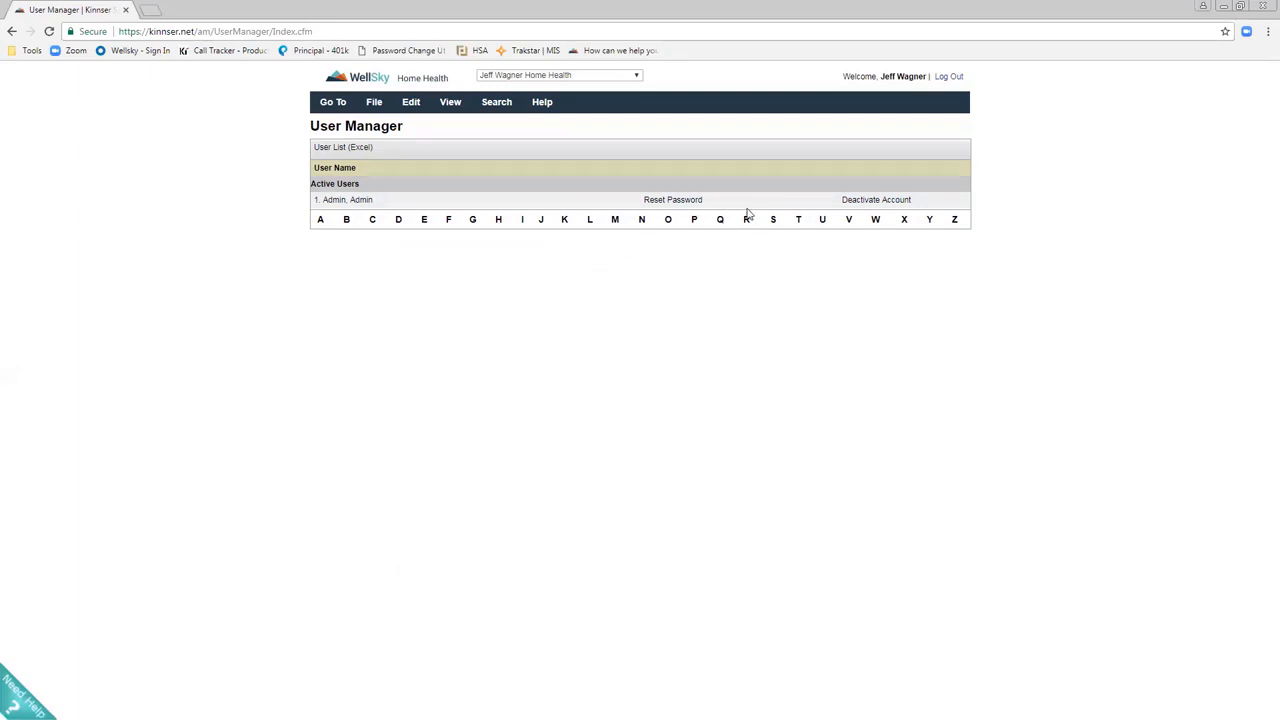
- Open the profile of the first active user under S and bring up that user's payroll rates
left_click(774, 220)
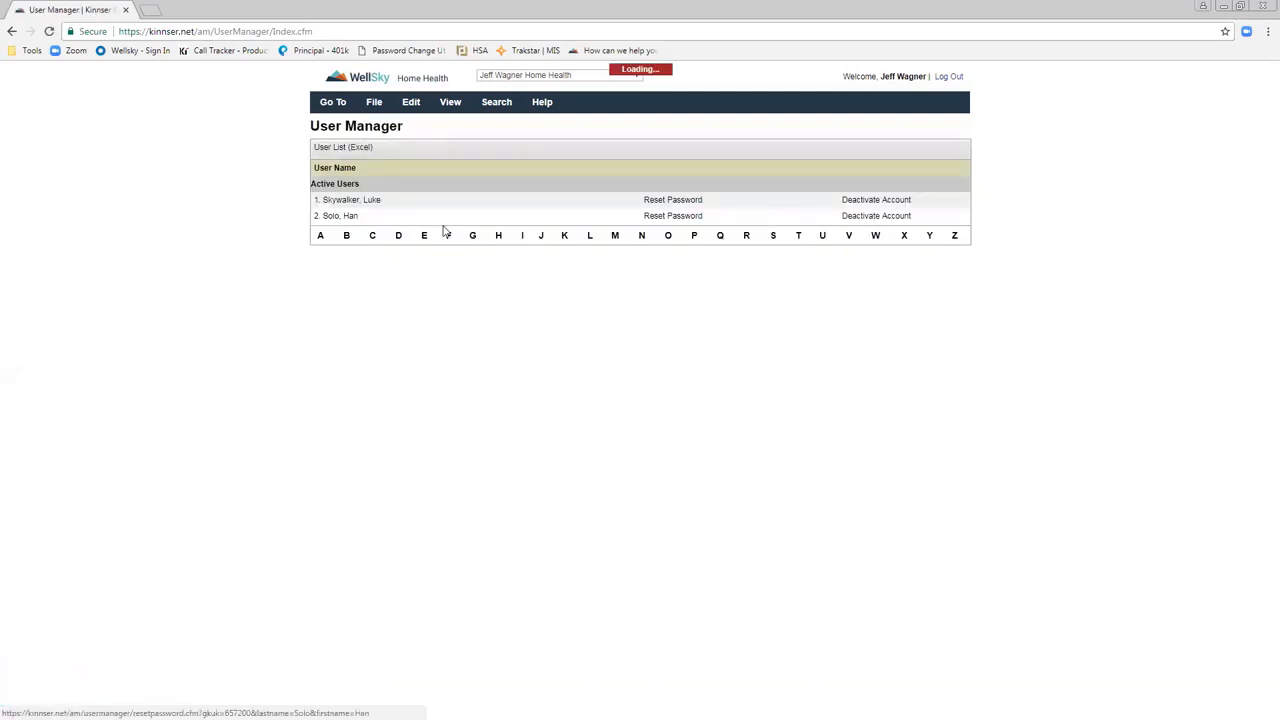
left_click(363, 201)
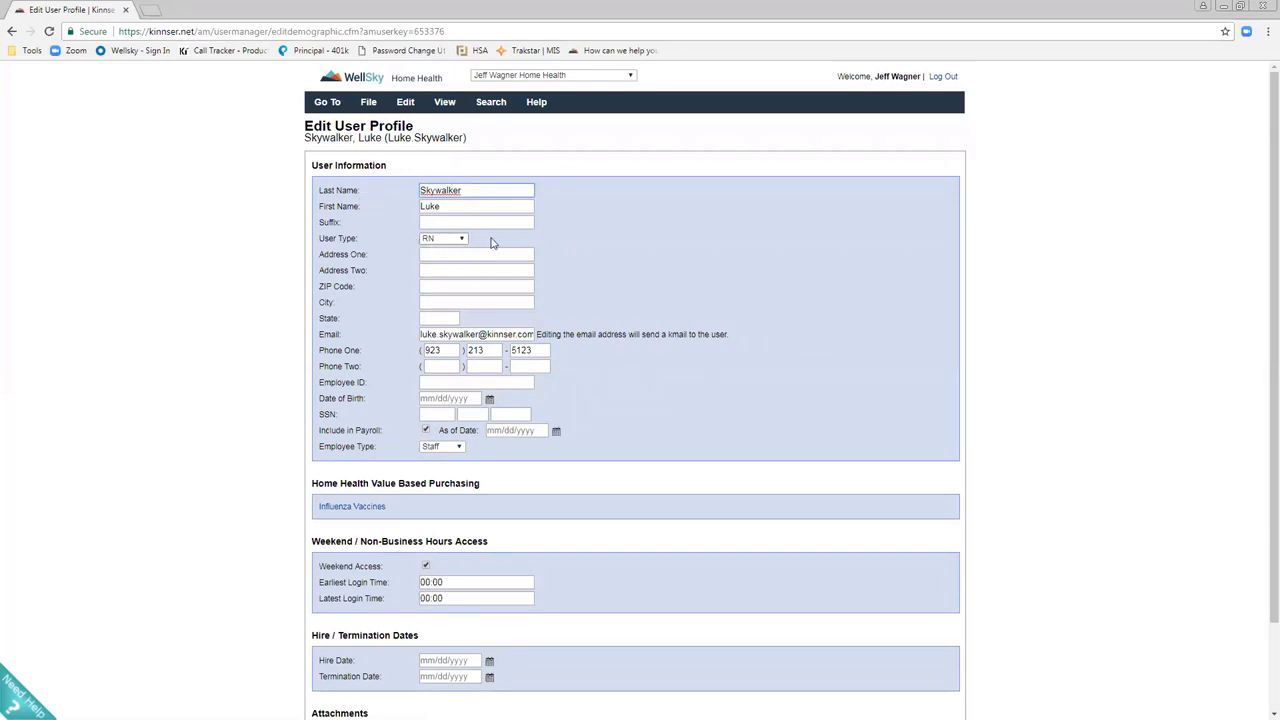
left_click(410, 103)
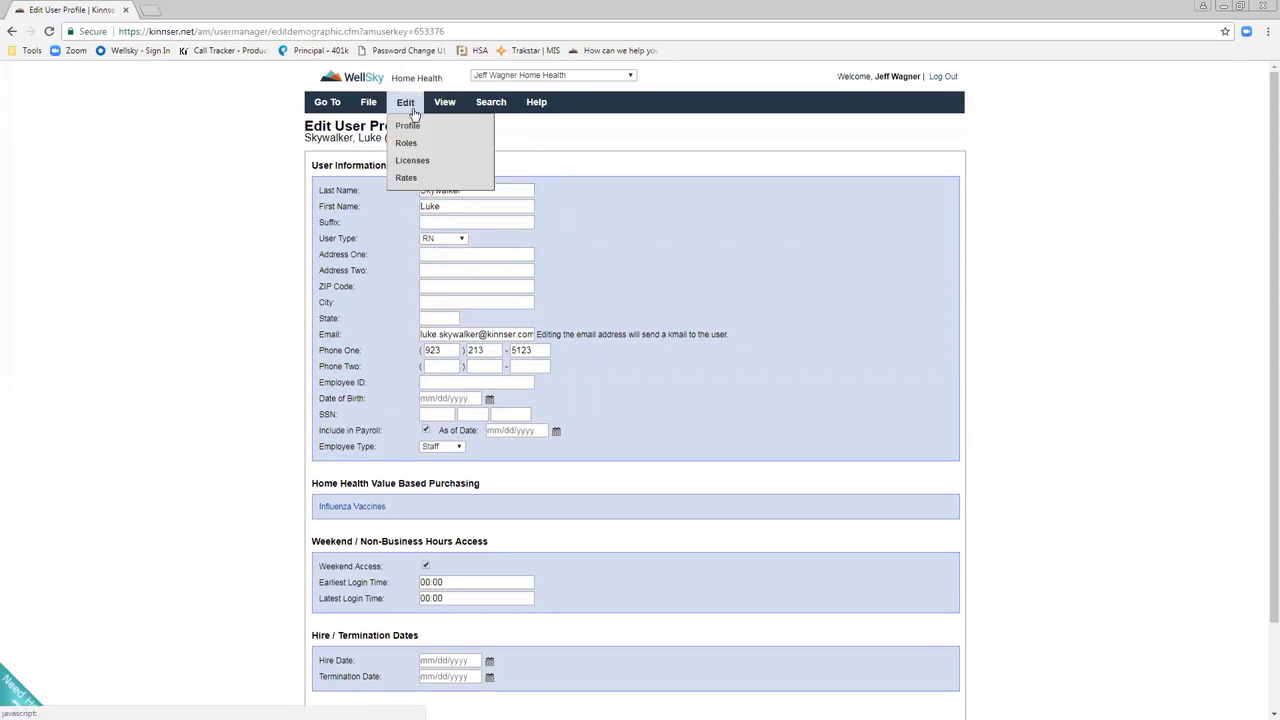
left_click(407, 178)
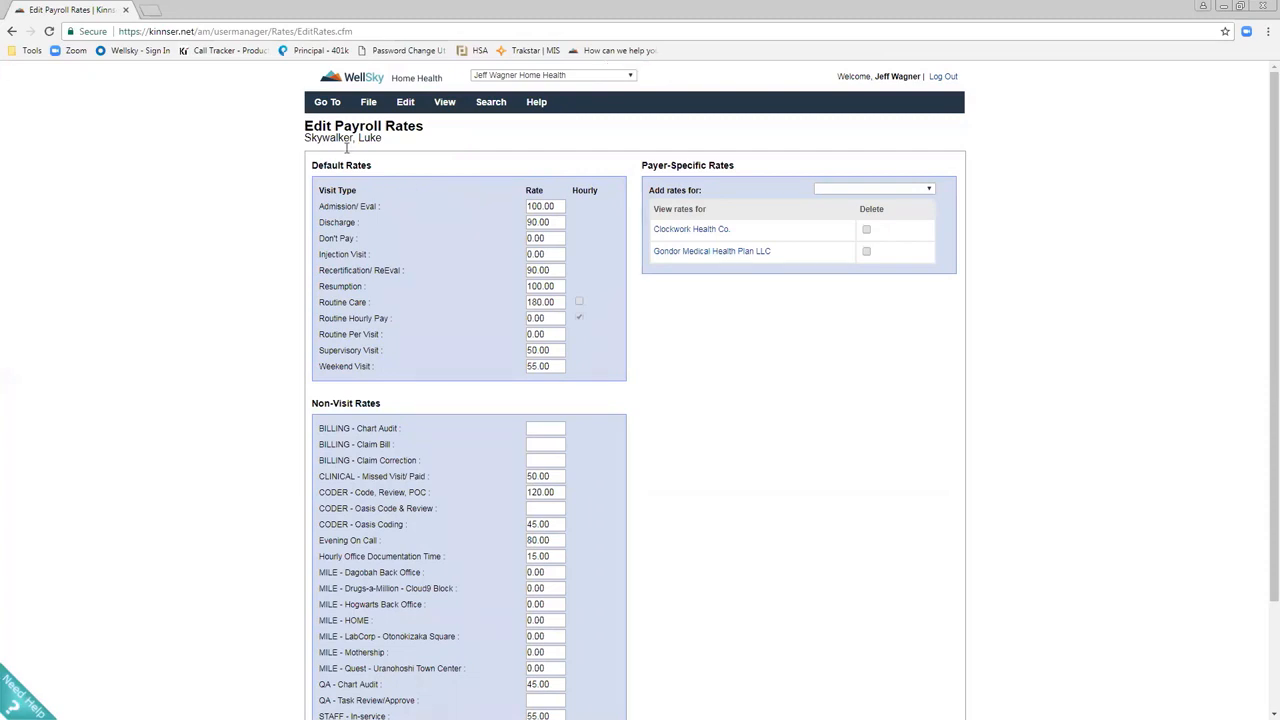
- Review the default visit rates, comparing Routine Hourly Pay with Routine Care, and mark the Routine Care rate as hourly
left_click_drag(372, 165, 297, 174)
left_click_drag(404, 320, 322, 318)
left_click(579, 318)
left_click_drag(374, 306, 319, 304)
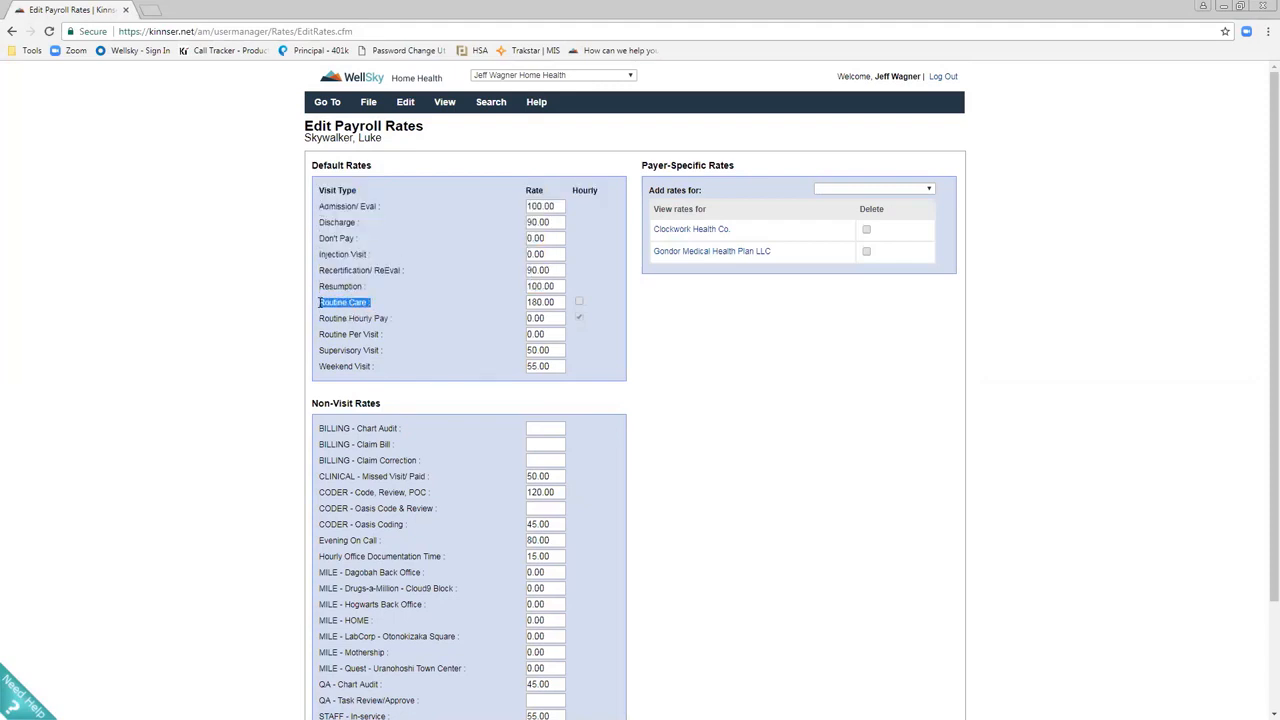
left_click(579, 303)
- Examine the Non-Visit Rates for the billing and coder cost centers, comparing blank fields with those holding an amount
left_click(649, 540)
scroll(651, 540, "down", 1)
scroll(651, 540, "down", 1)
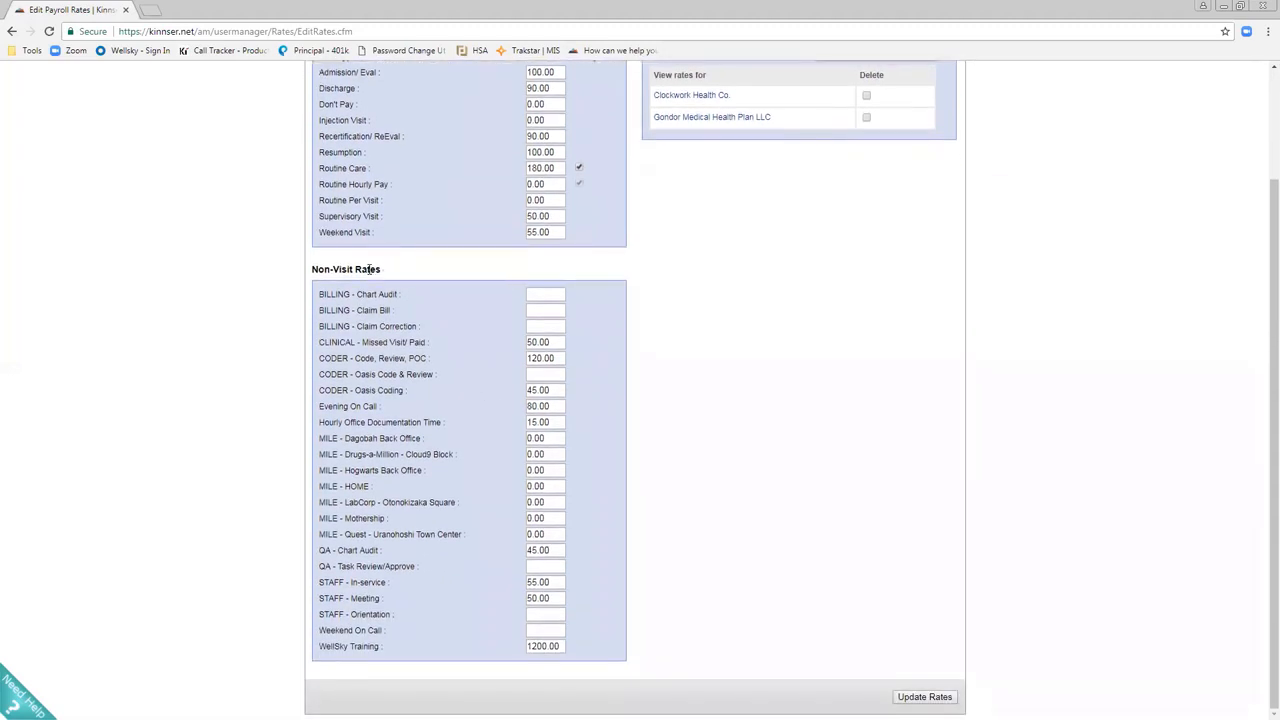
left_click_drag(396, 267, 308, 268)
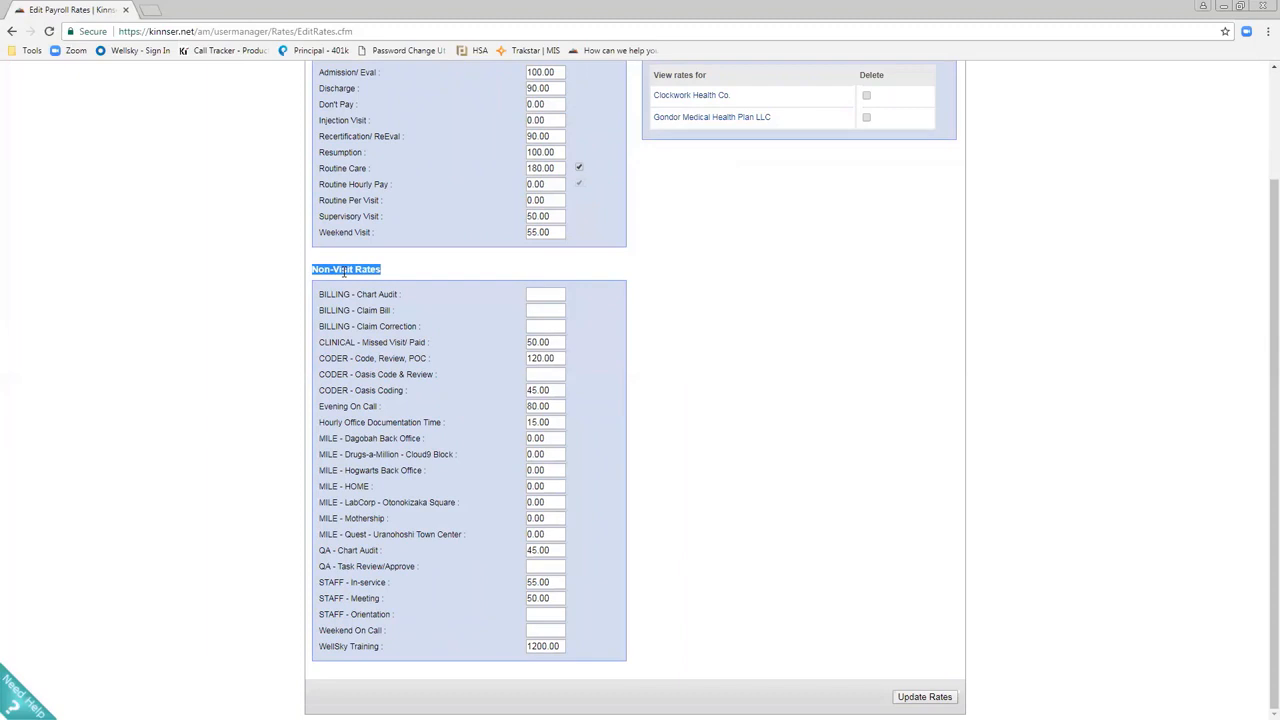
left_click(549, 292)
left_click(541, 309)
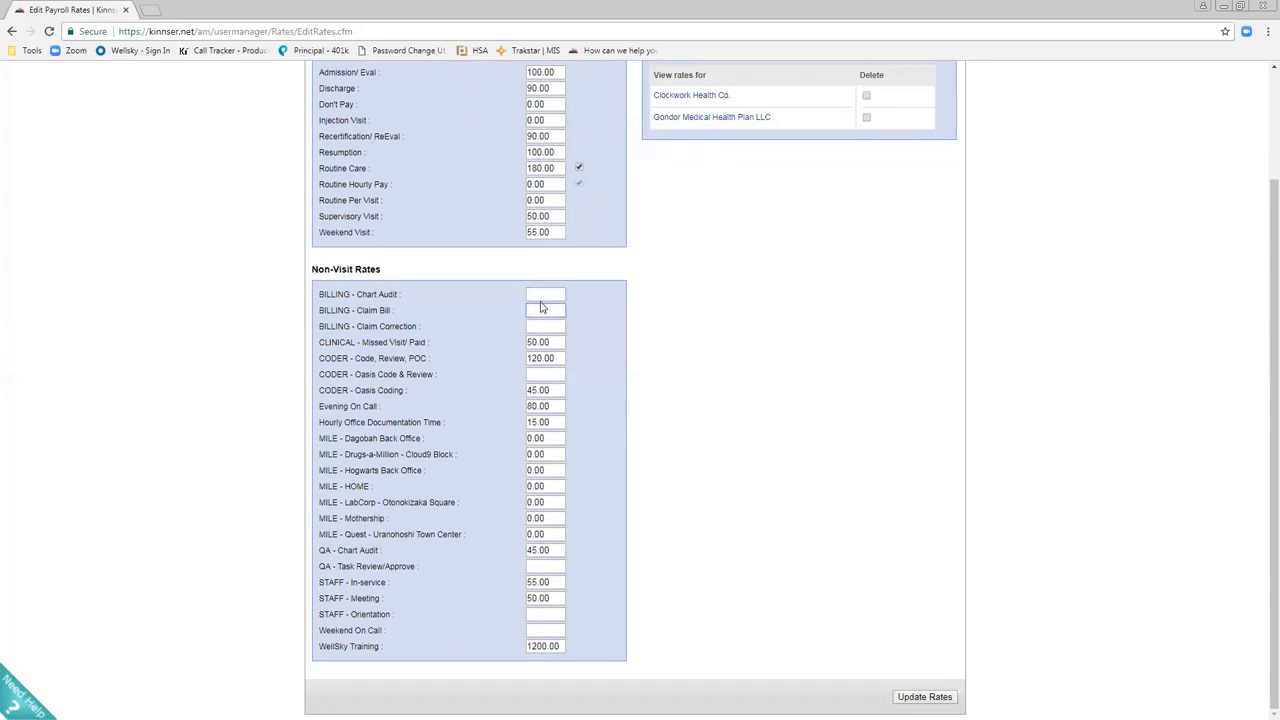
left_click(541, 296)
left_click(346, 326)
left_click_drag(350, 326, 320, 326)
left_click(550, 295)
left_click(549, 325)
left_click(558, 358)
left_click_drag(558, 358, 521, 398)
- Examine the mileage cost centers in the Non-Visit Rates, from MILE - Dagobah Back Office to MILE - HOME, and their amounts
left_click(333, 438)
double_click(333, 438)
left_click_drag(318, 438, 320, 457)
left_click_drag(458, 455, 318, 455)
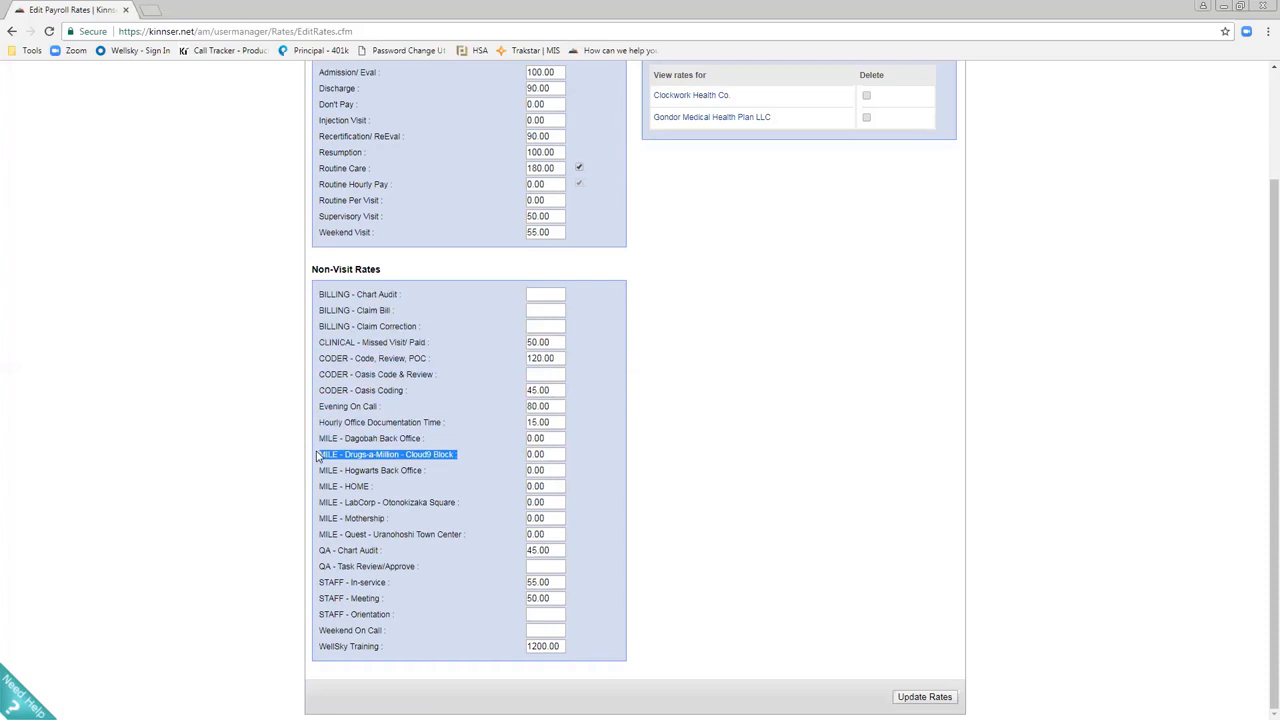
left_click_drag(555, 439, 510, 485)
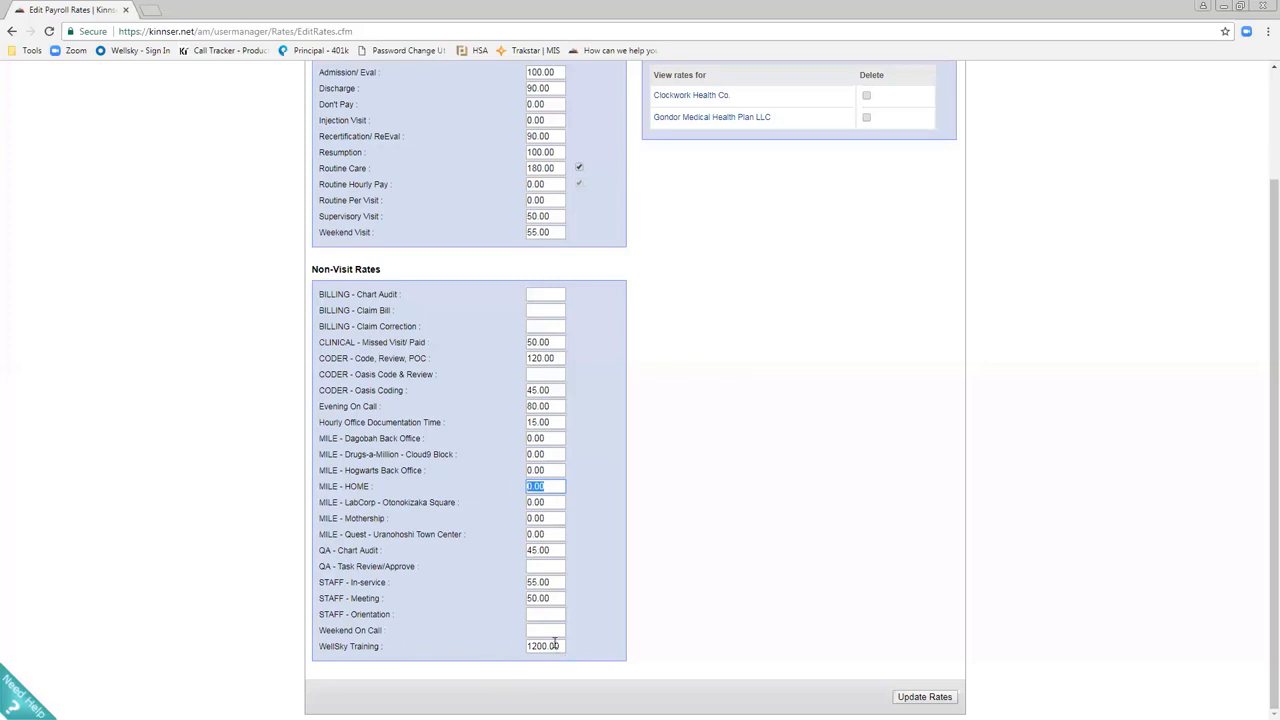
- Examine the Payer-Specific Rates, including the payers with existing rates and those available for adding rates
left_click(780, 592)
scroll(840, 565, "up", 3)
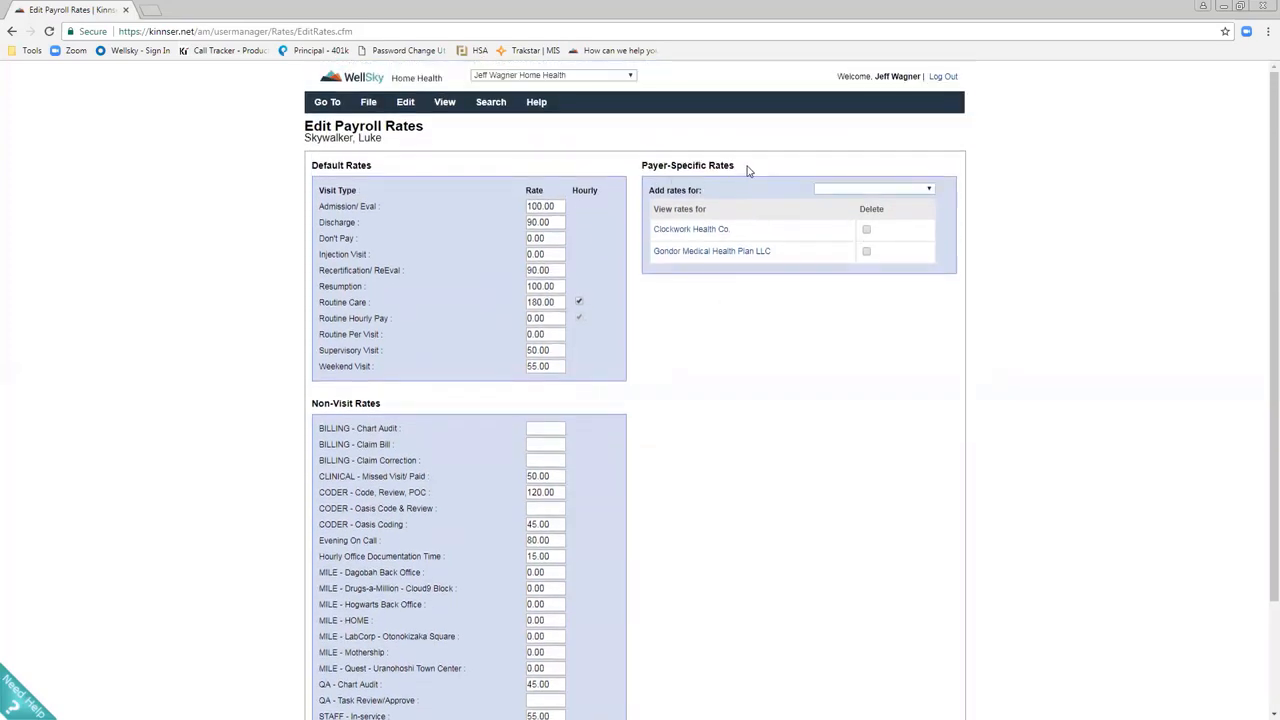
left_click_drag(749, 169, 642, 166)
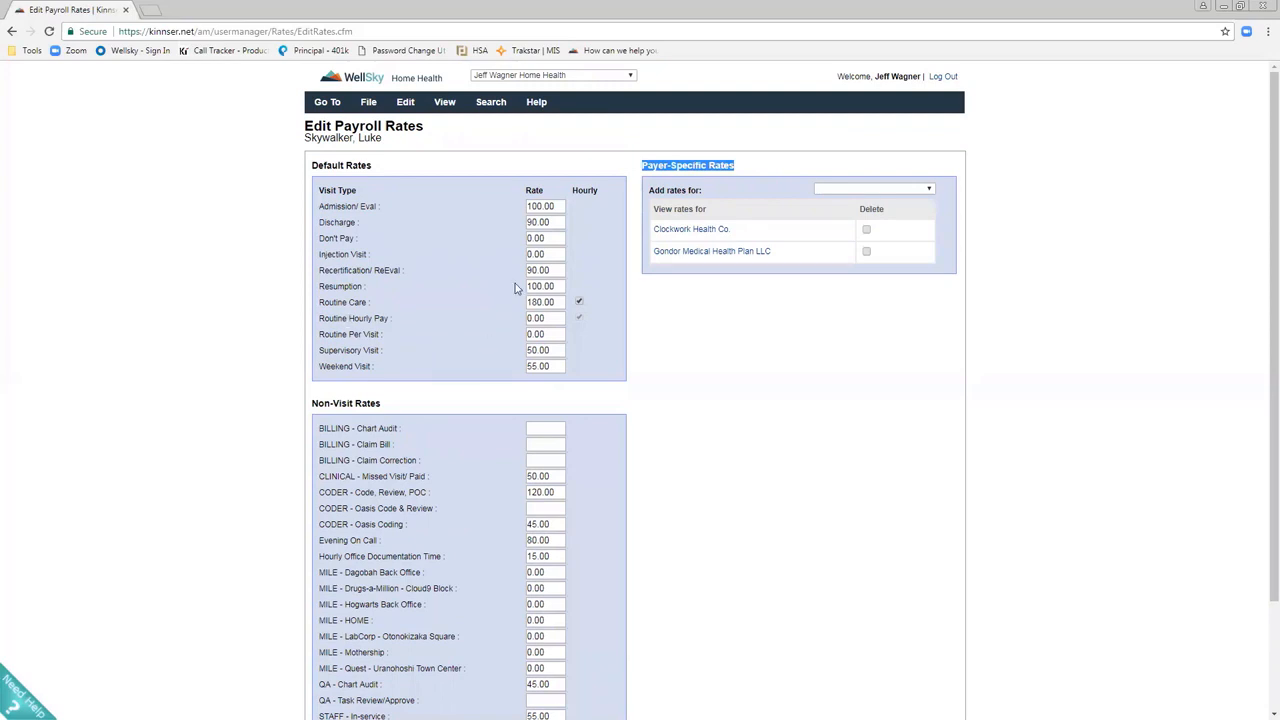
left_click(885, 189)
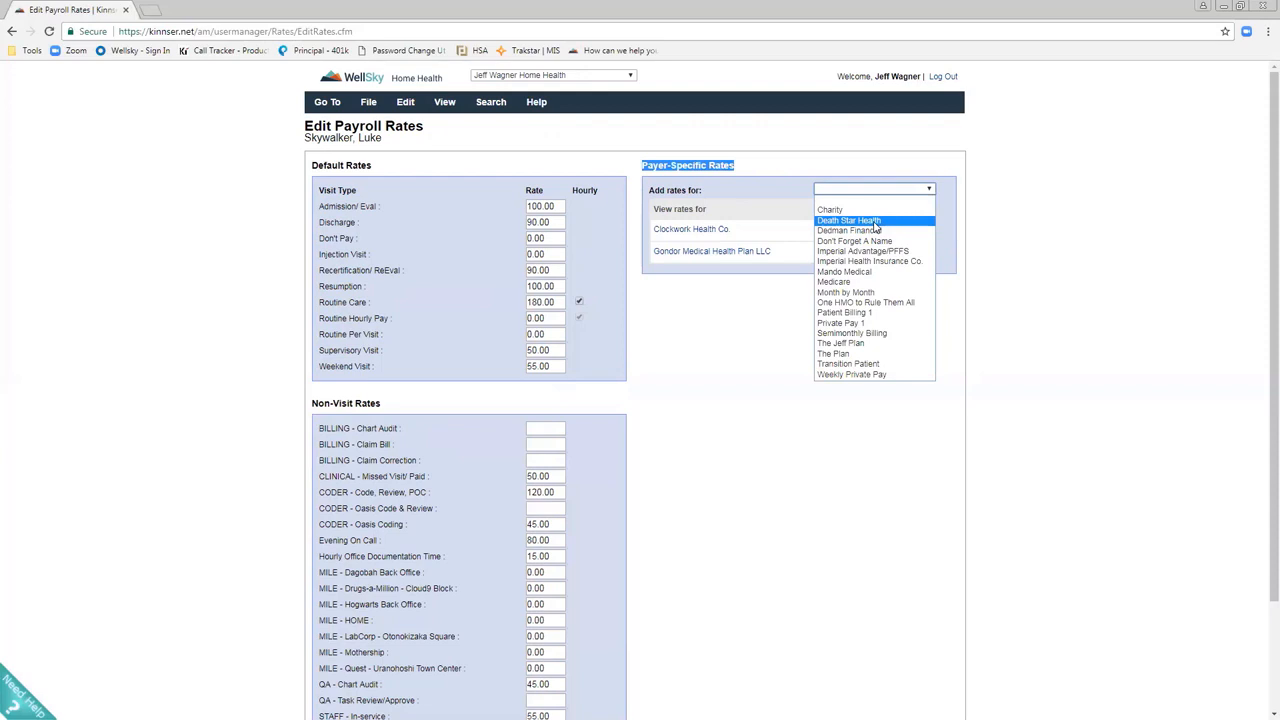
left_click(1014, 301)
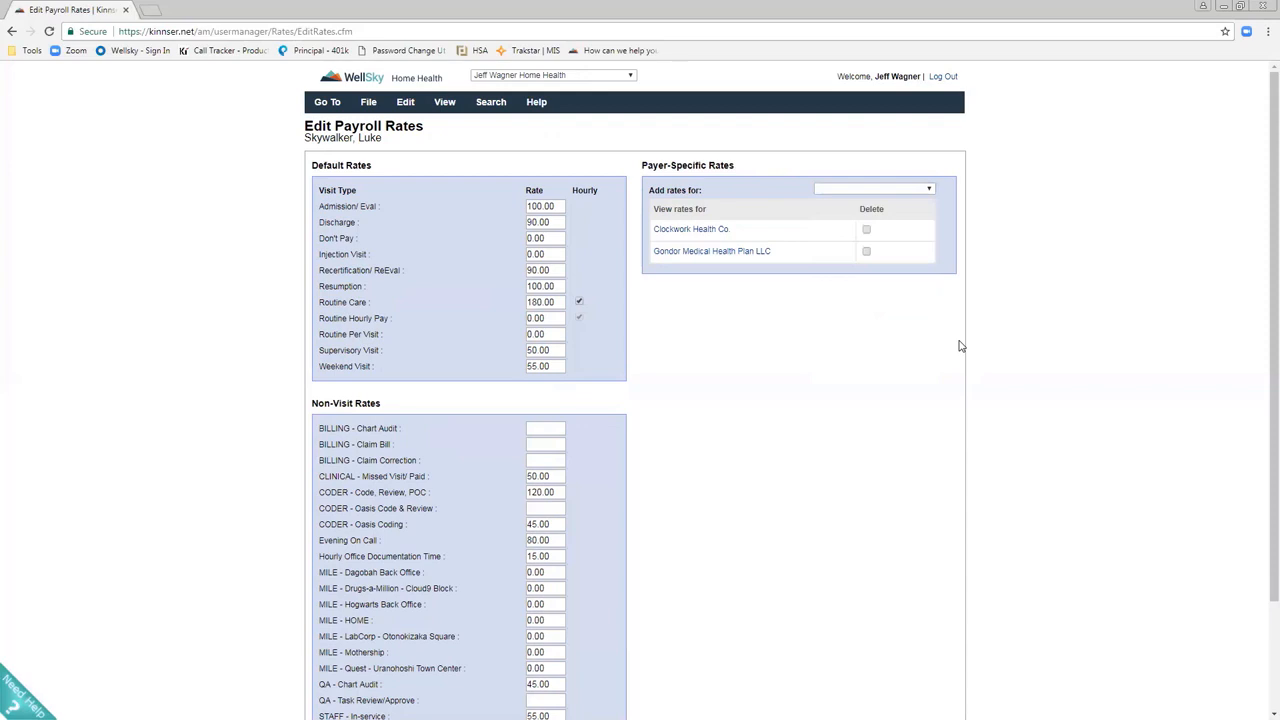
- Open the user's profile for editing and check the Include in Payroll setting and its As of Date field
left_click(406, 103)
left_click(414, 125)
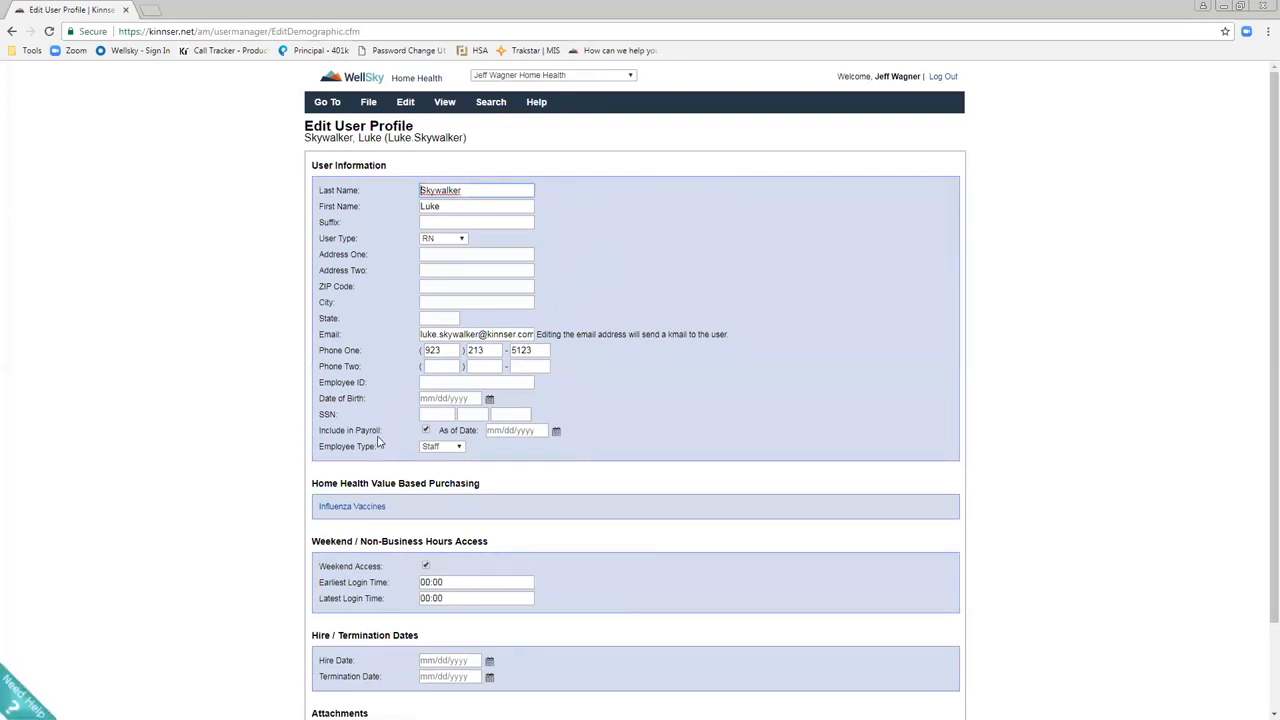
left_click_drag(381, 432, 320, 440)
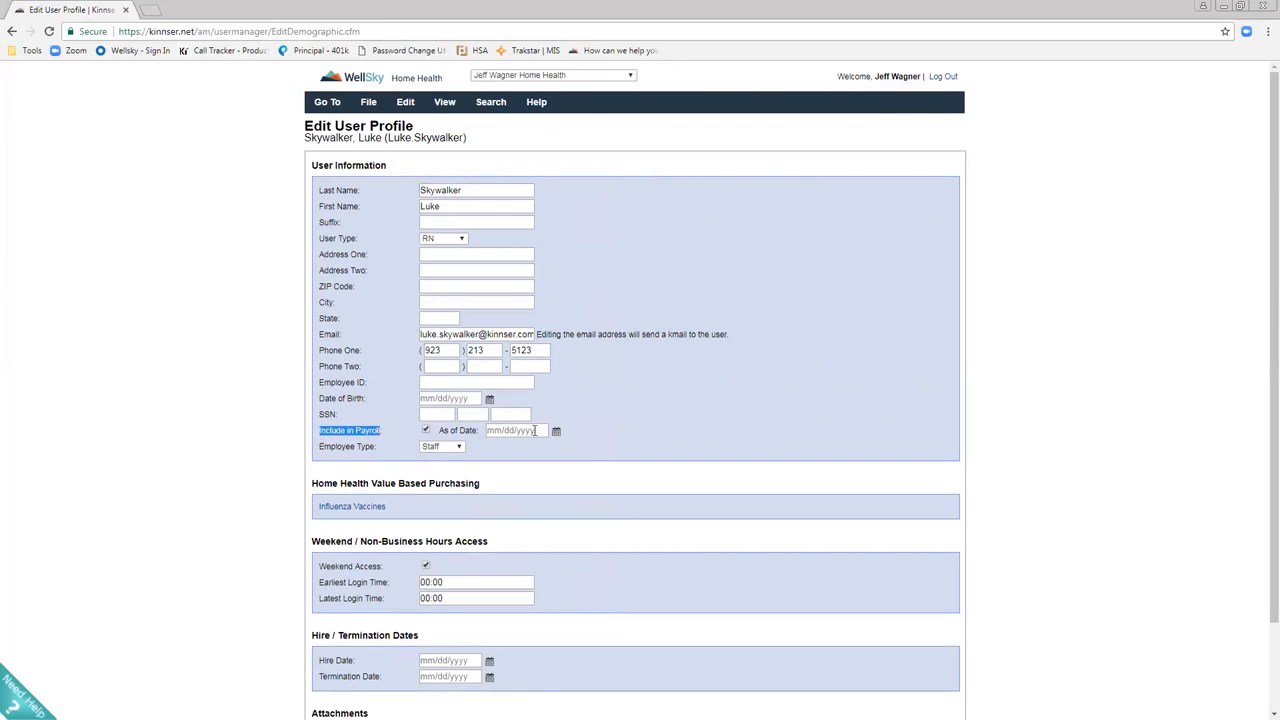
left_click(521, 432)
left_click(689, 438)
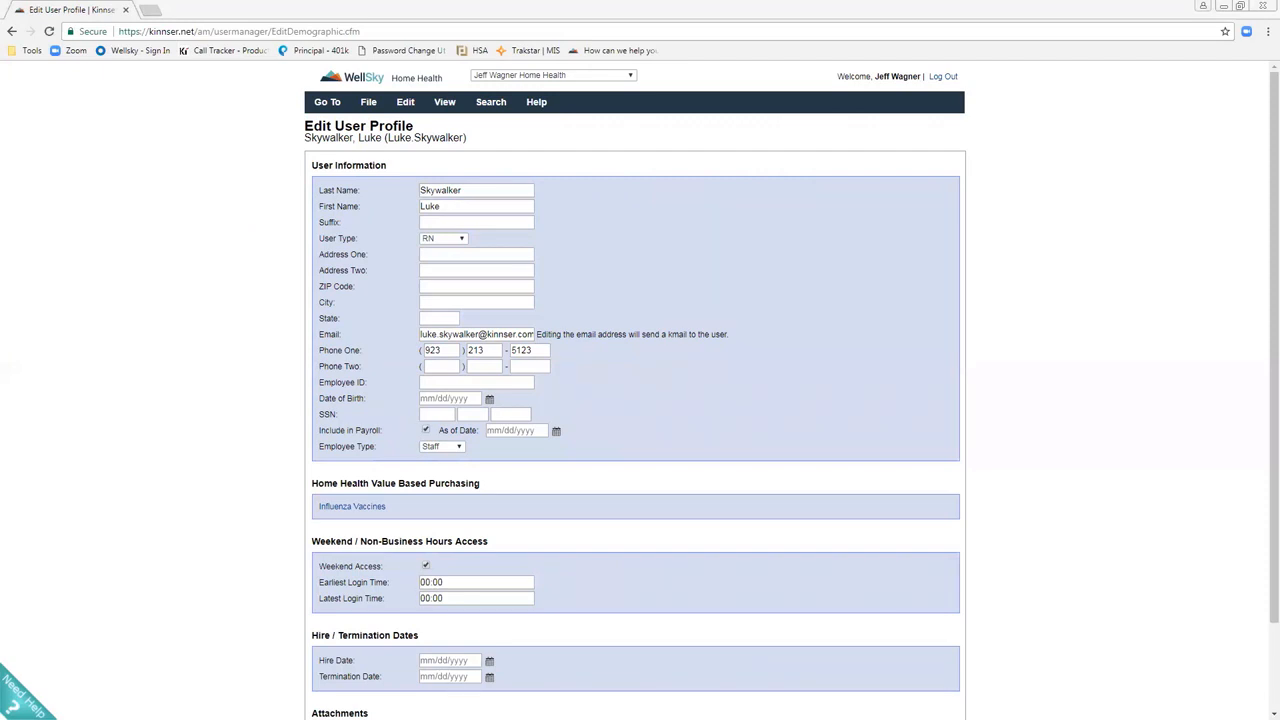
- Open the time card and review its list of patient visits and cost center entries with their statuses
left_click(322, 104)
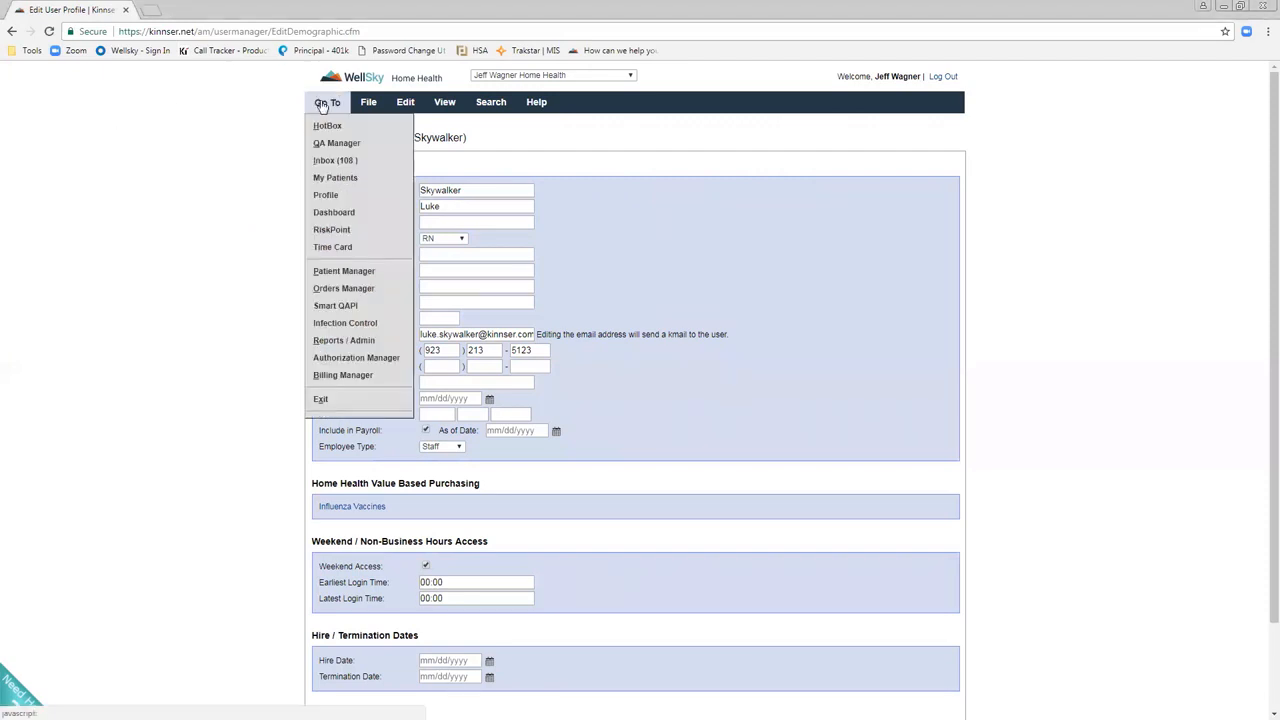
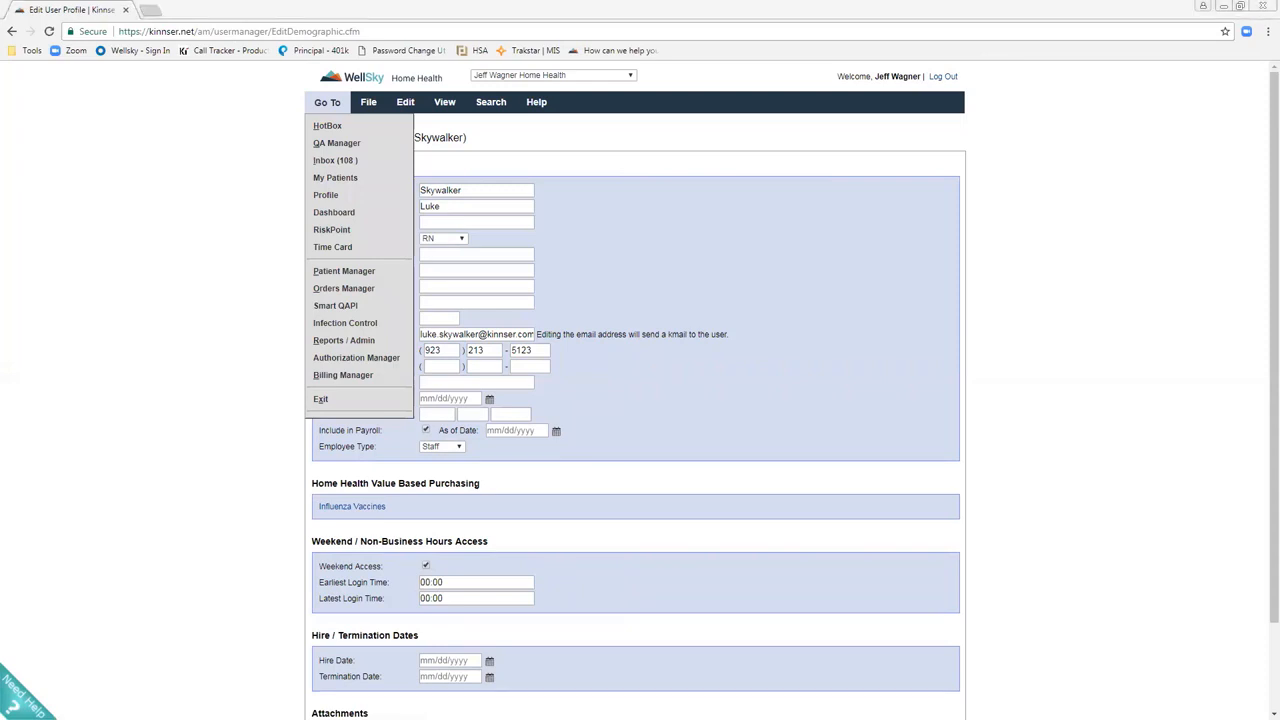
left_click(352, 250)
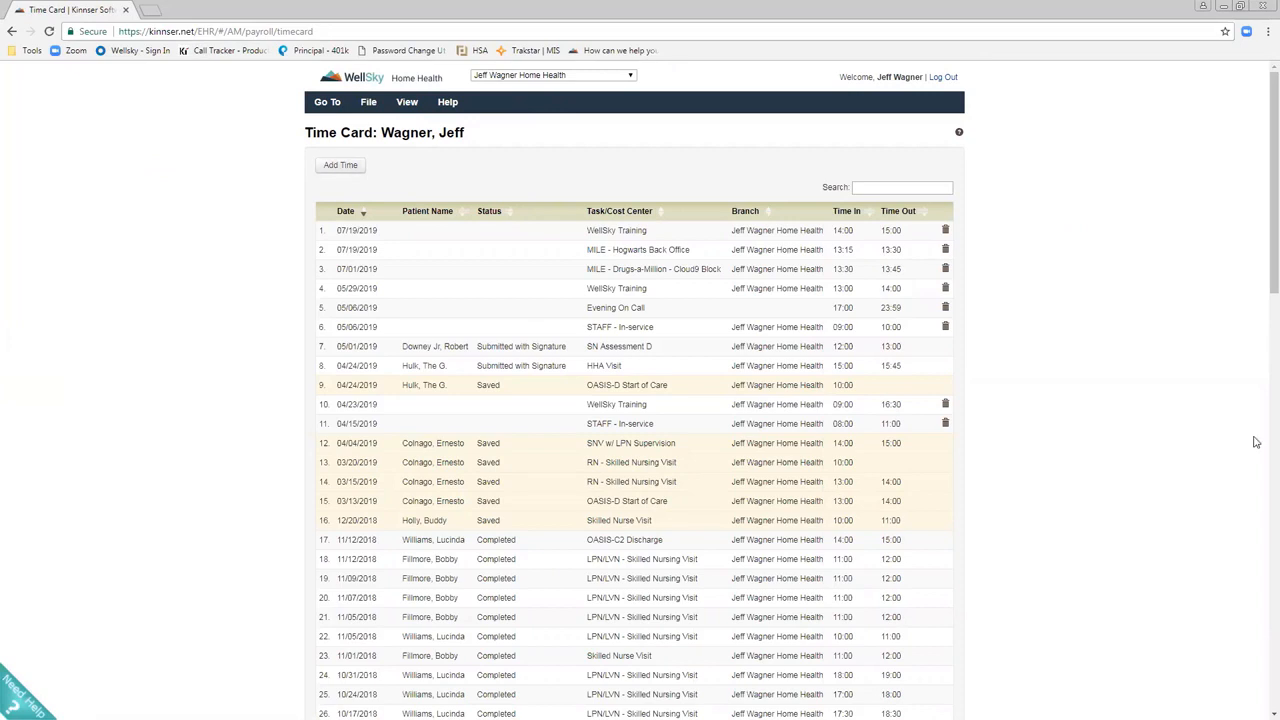
left_click_drag(1263, 152, 1261, 186)
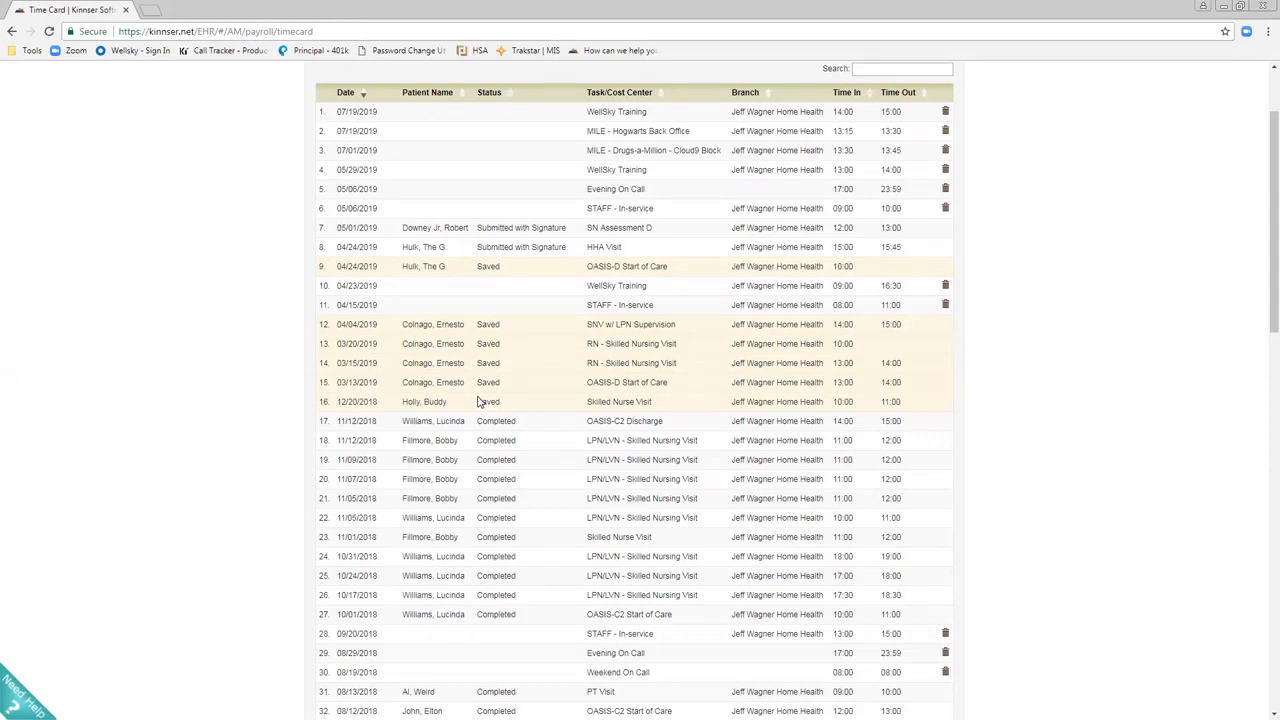
scroll(520, 410, "down", 2)
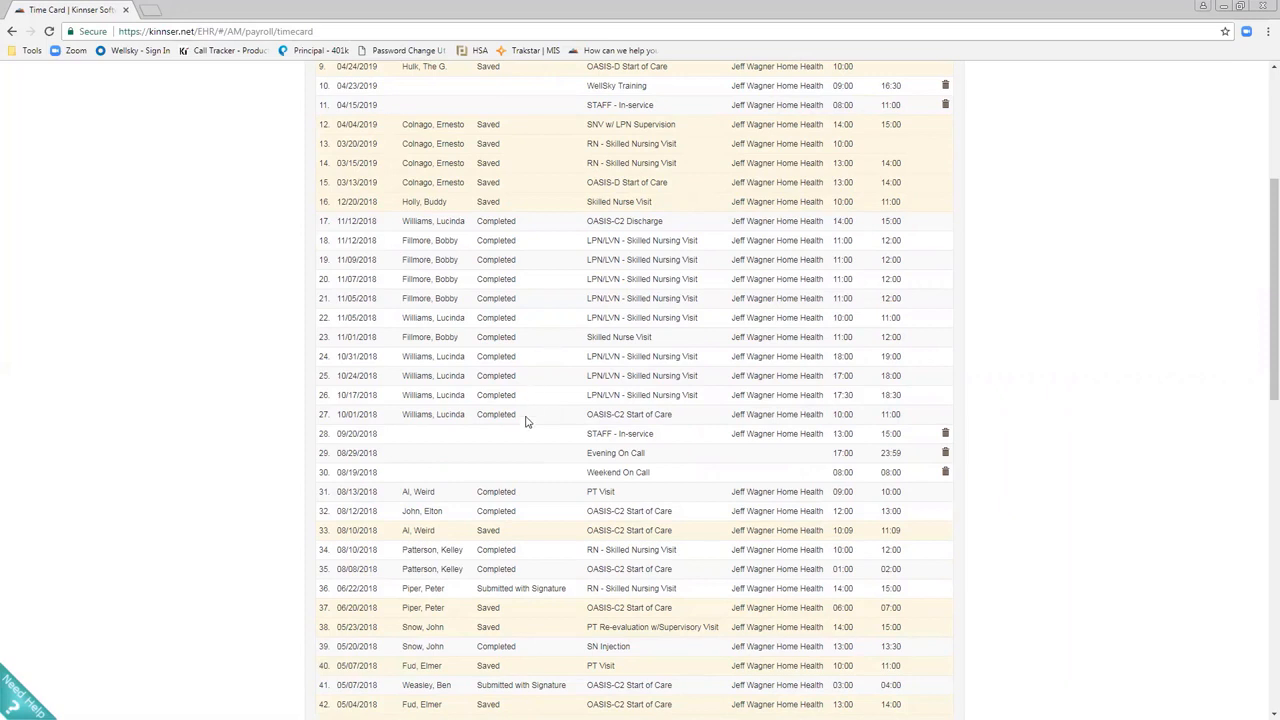
scroll(526, 420, "down", 3)
scroll(541, 452, "up", 5)
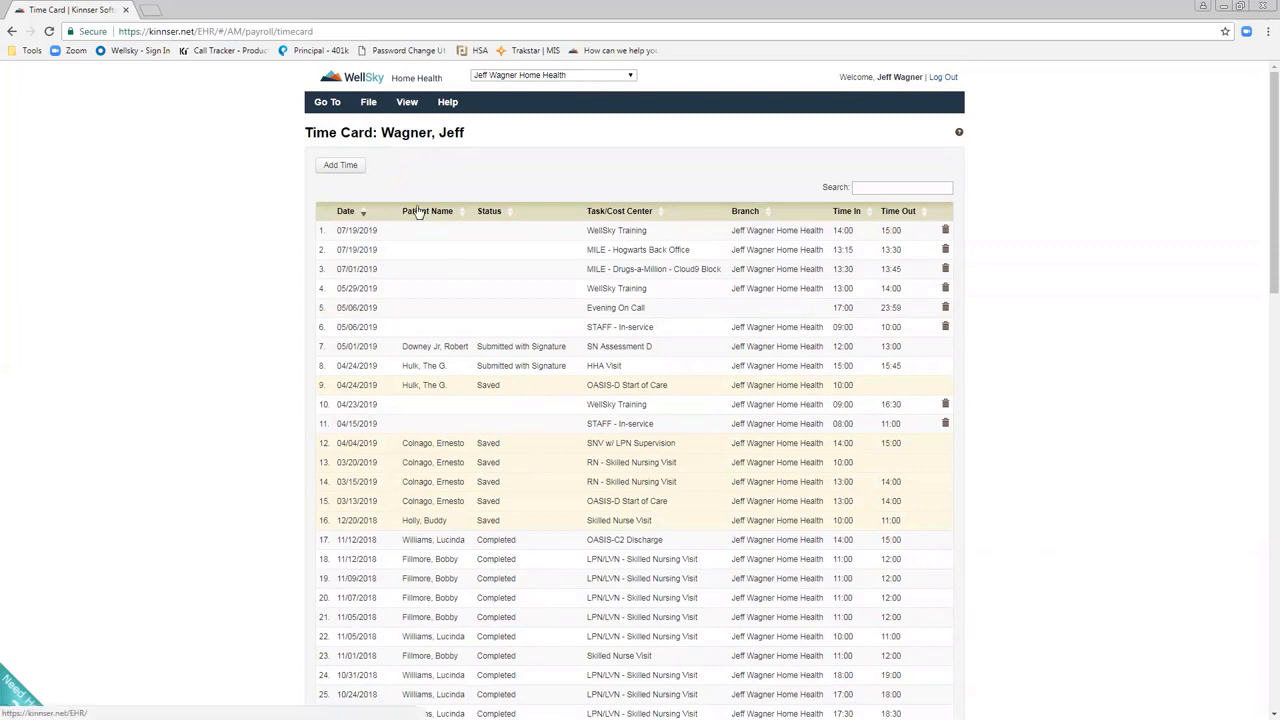
- Start a new time entry dated 07/26/2019 for the WellSky Training cost center
left_click(359, 168)
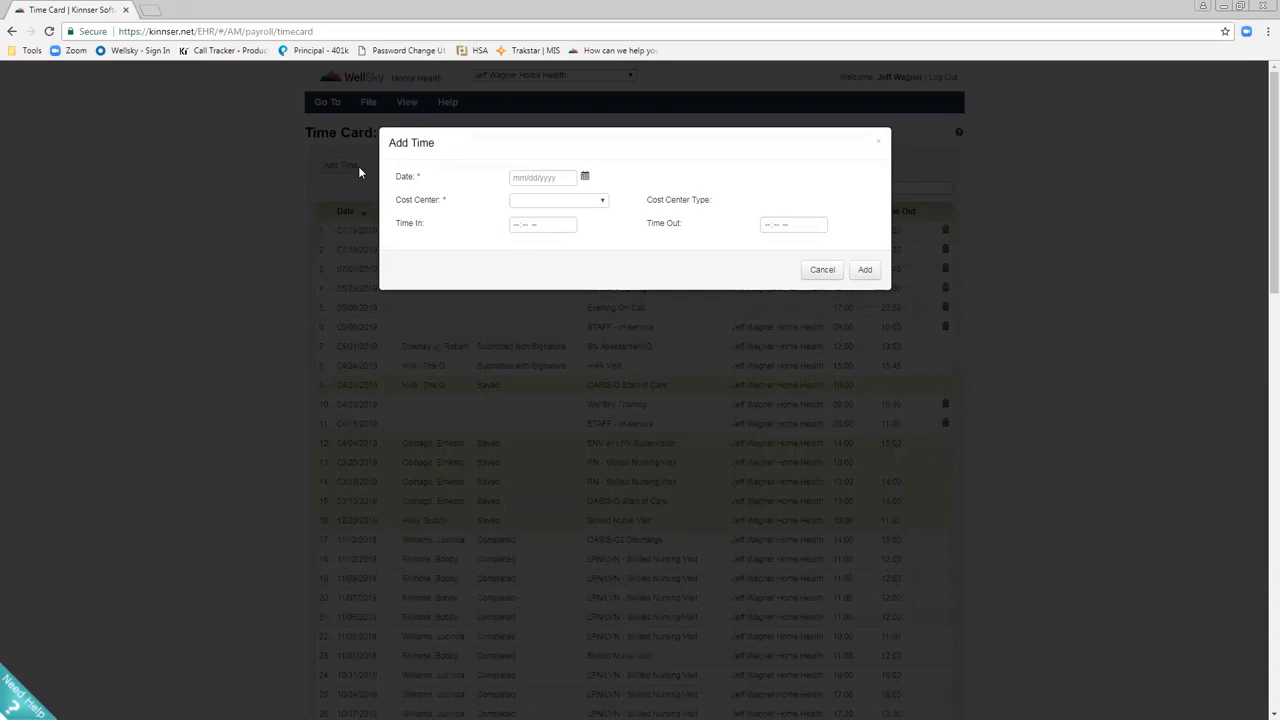
left_click(537, 178)
left_click(584, 178)
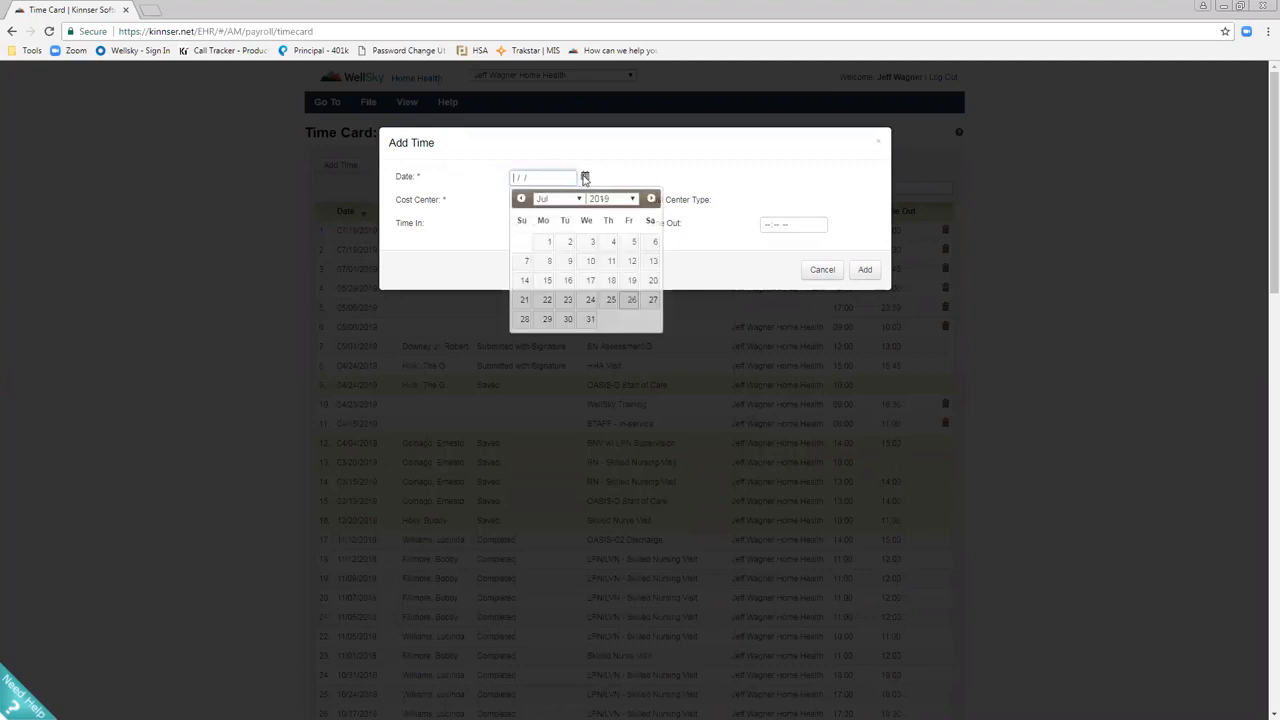
left_click(630, 303)
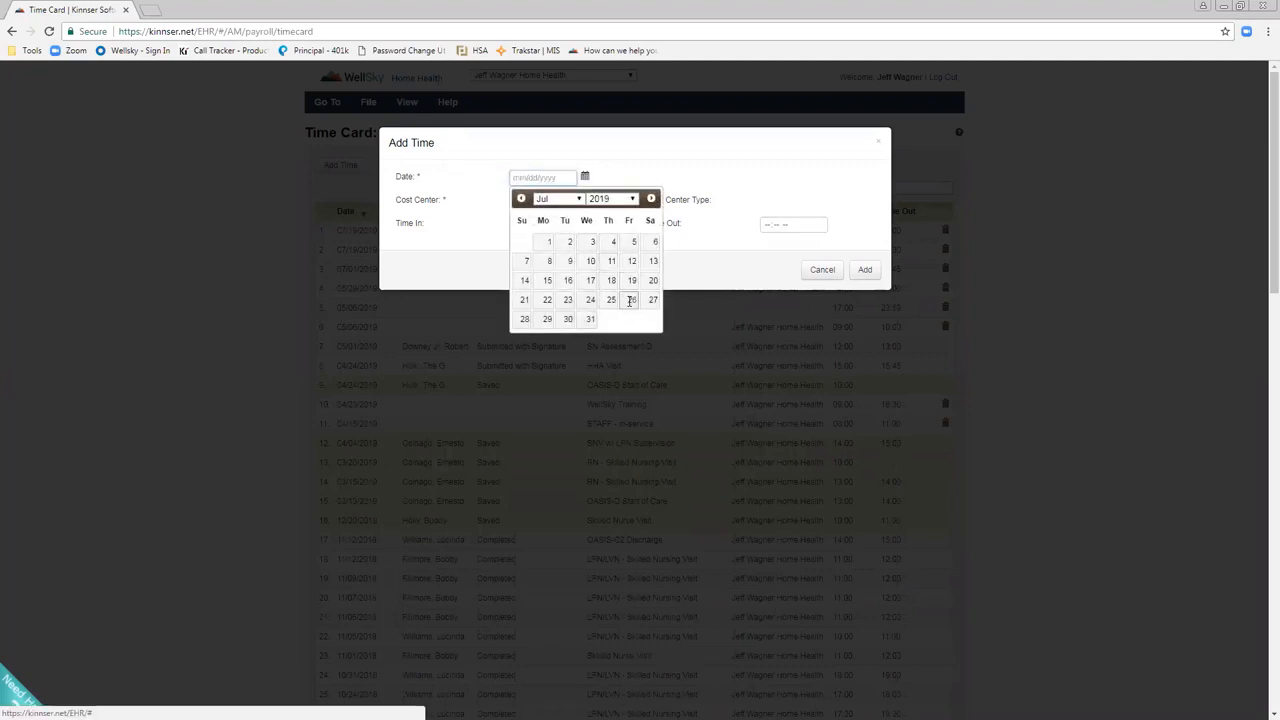
left_click(526, 202)
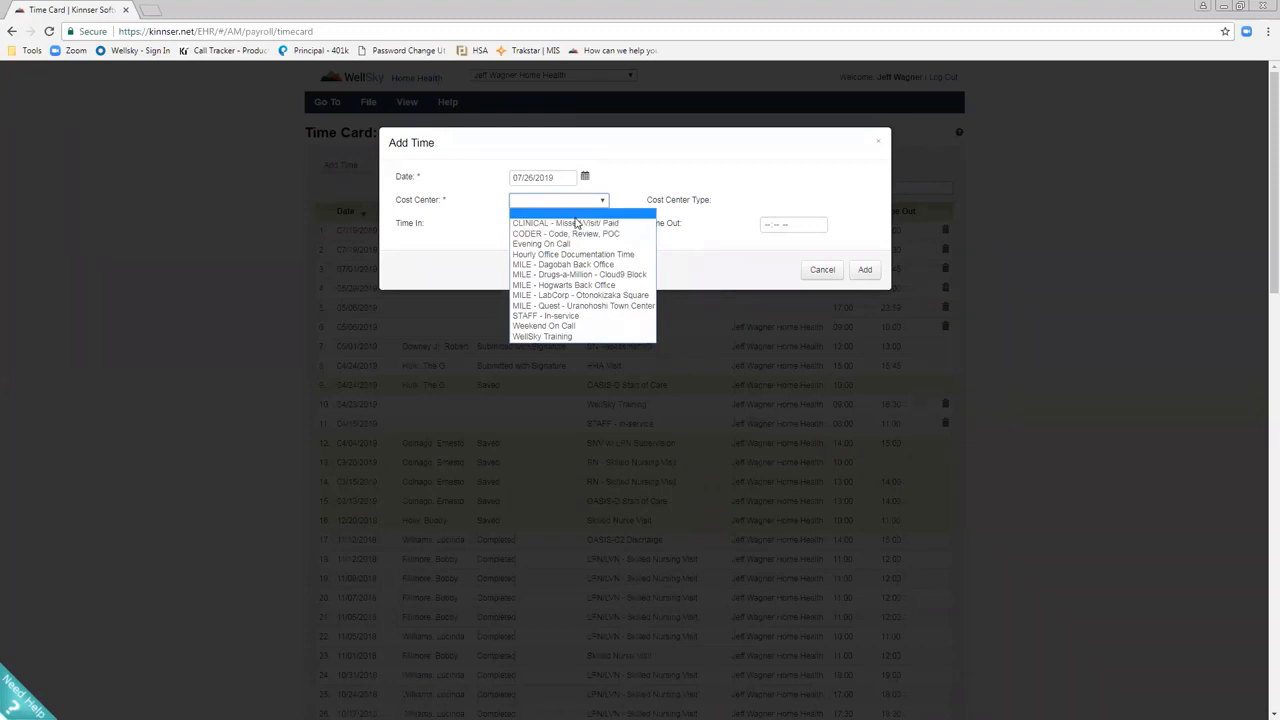
left_click(567, 337)
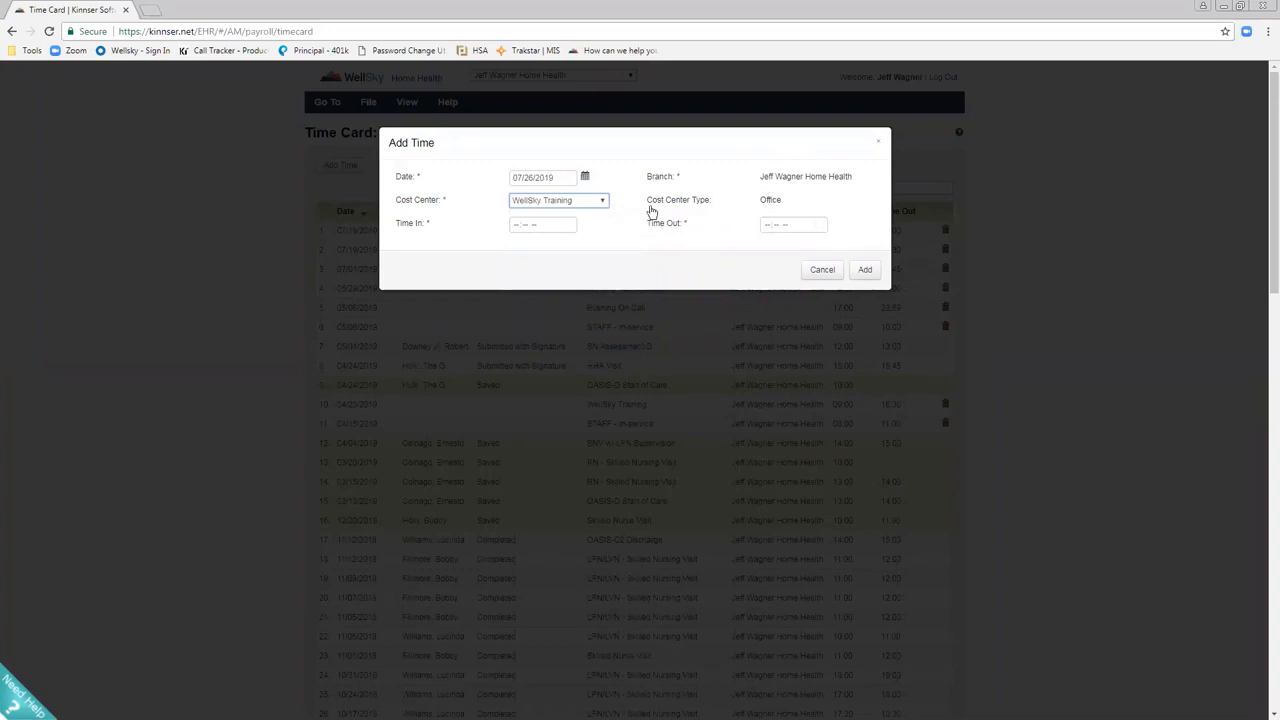
- Set the entry's time in to 11:00 AM and time out to 12:00 PM, and add it to the time card
left_click(515, 226)
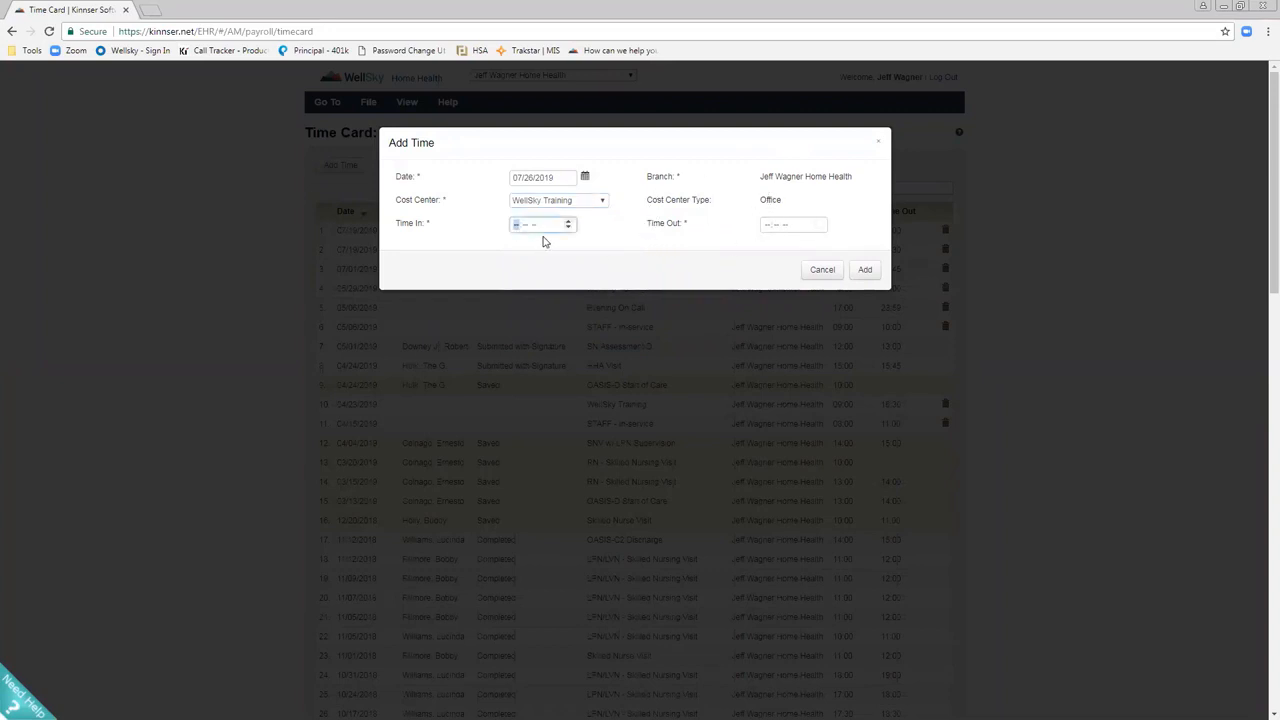
type("11:00a")
key("Tab")
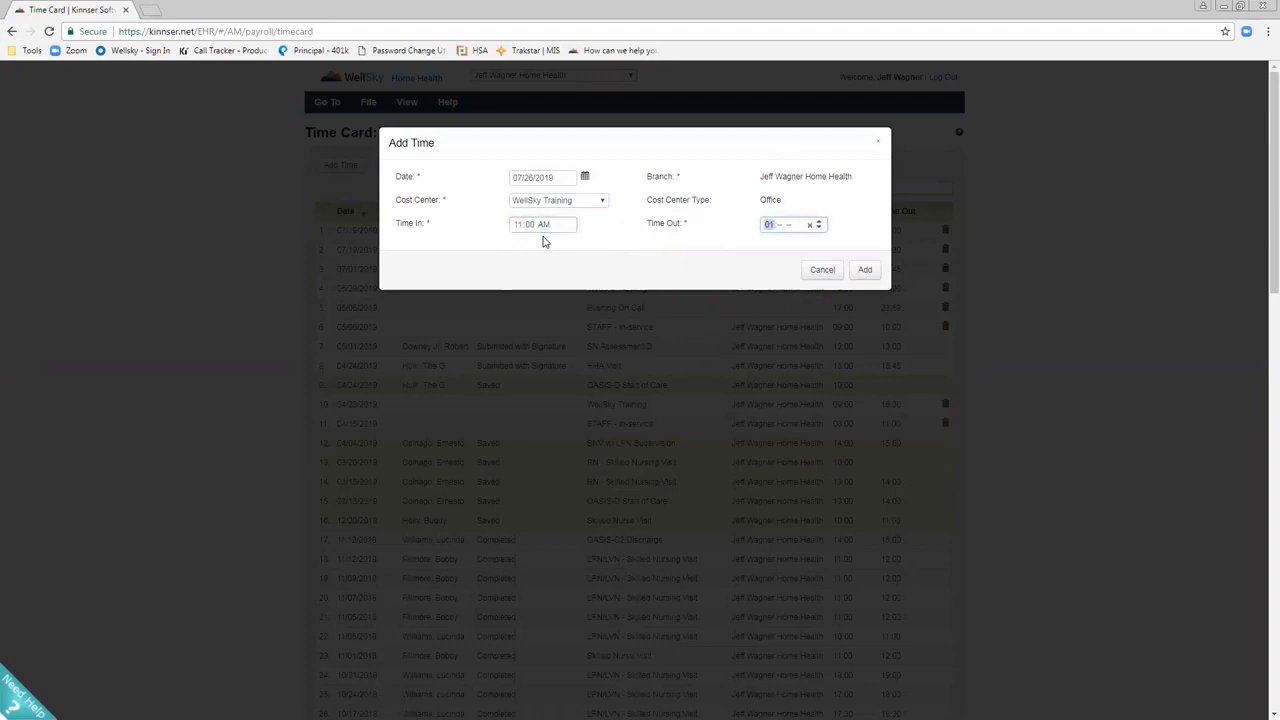
type("1200p")
left_click(857, 272)
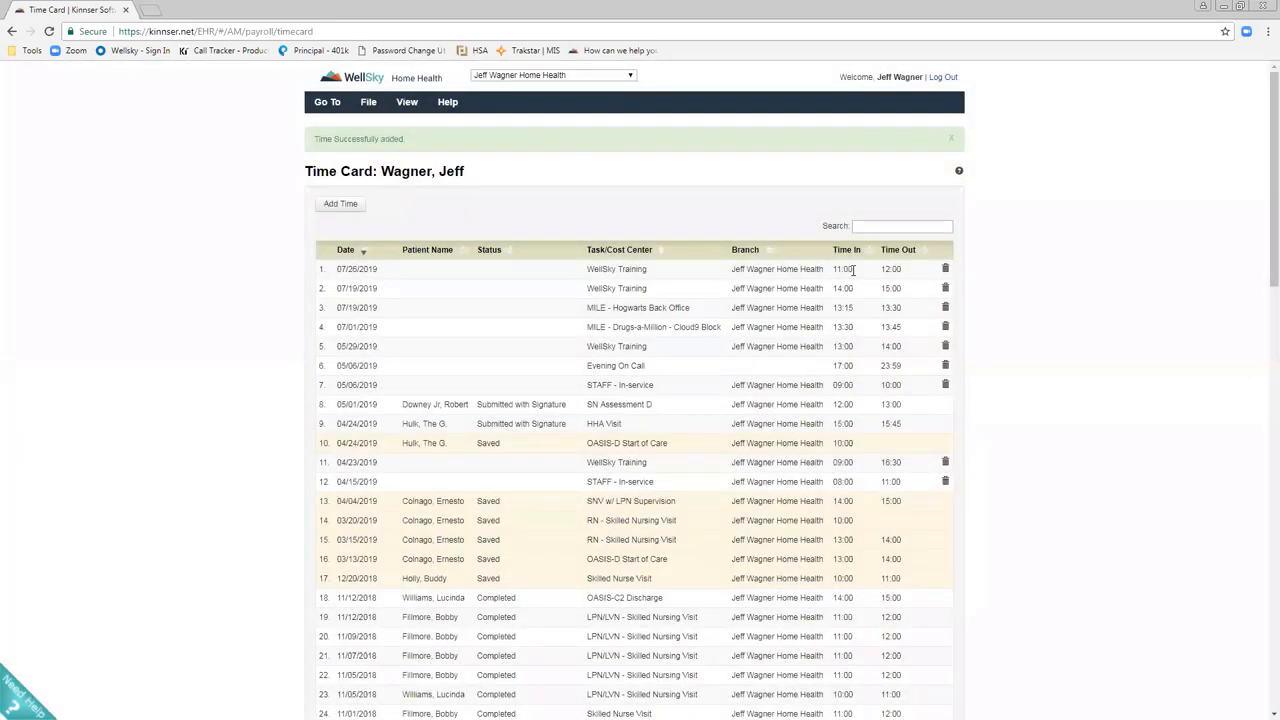
double_click(363, 269)
- Check the Cost Center Type in a blank time entry and discard the entry
left_click(348, 208)
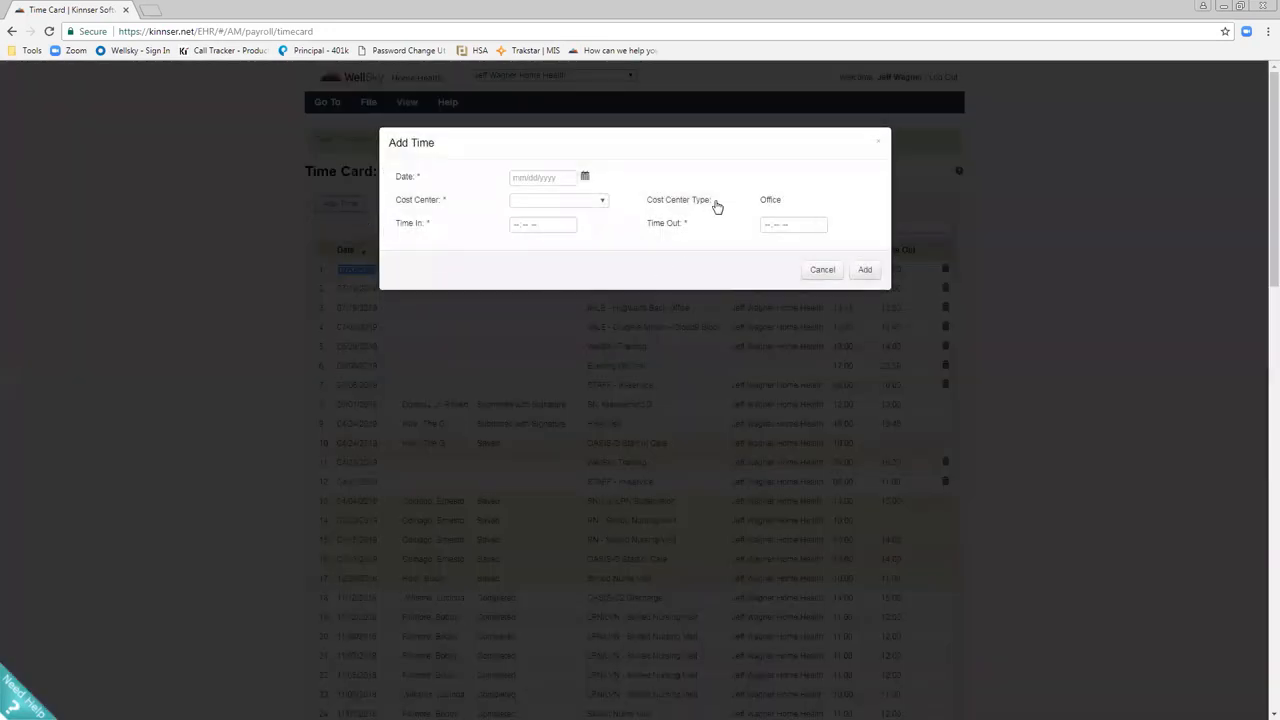
left_click_drag(791, 203, 760, 202)
left_click(822, 270)
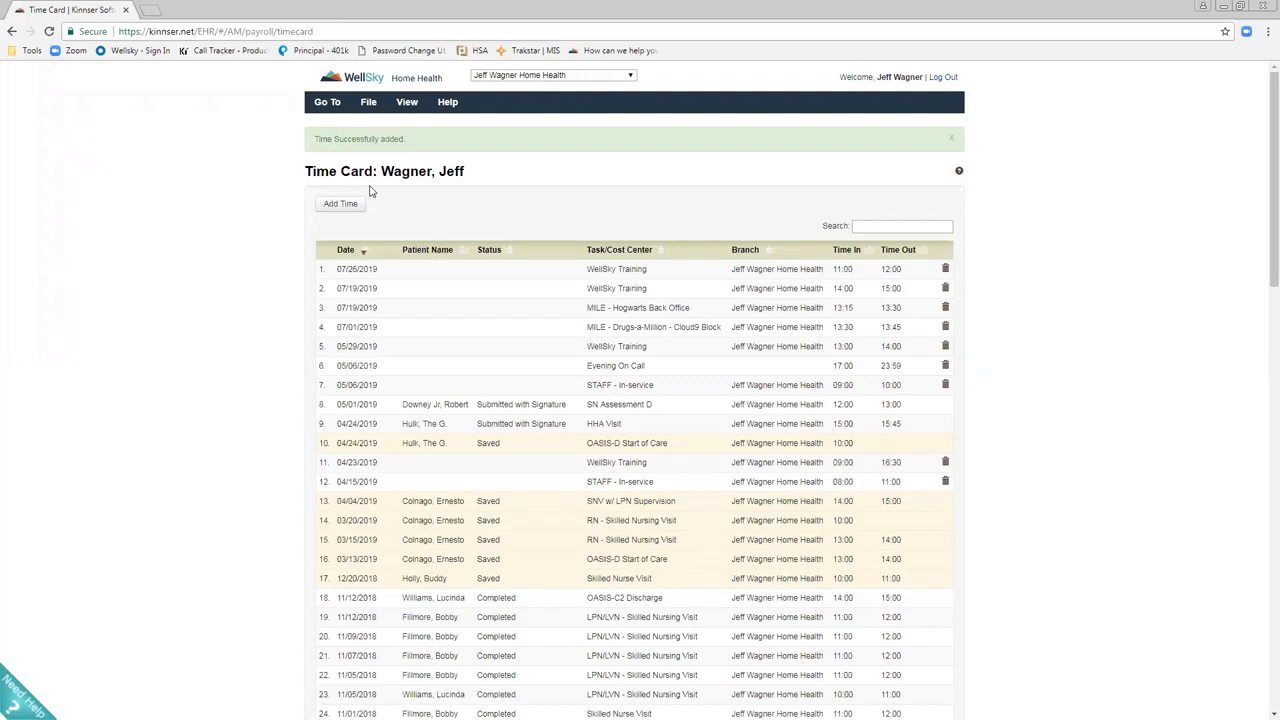
- Fill in a 07/26/2019 time entry for MILE - Dagobah Back Office from 11:30 AM to 11:45 AM and discard it
left_click(340, 204)
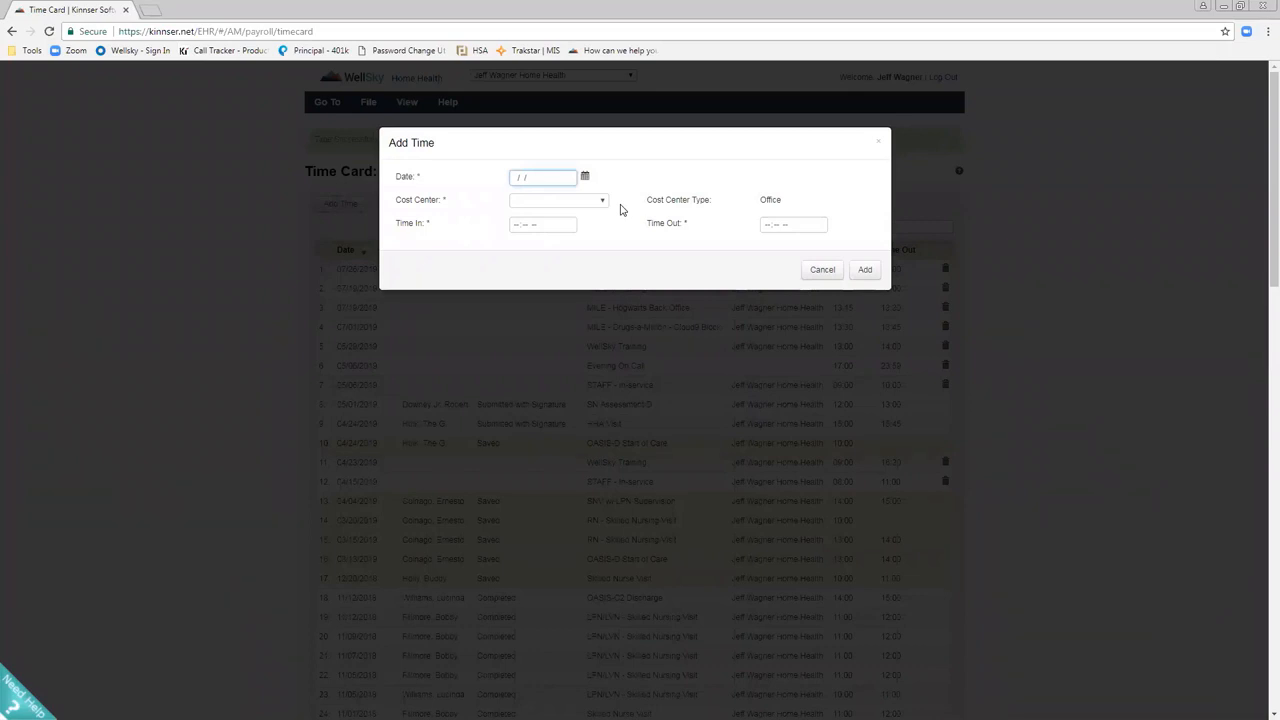
left_click(604, 202)
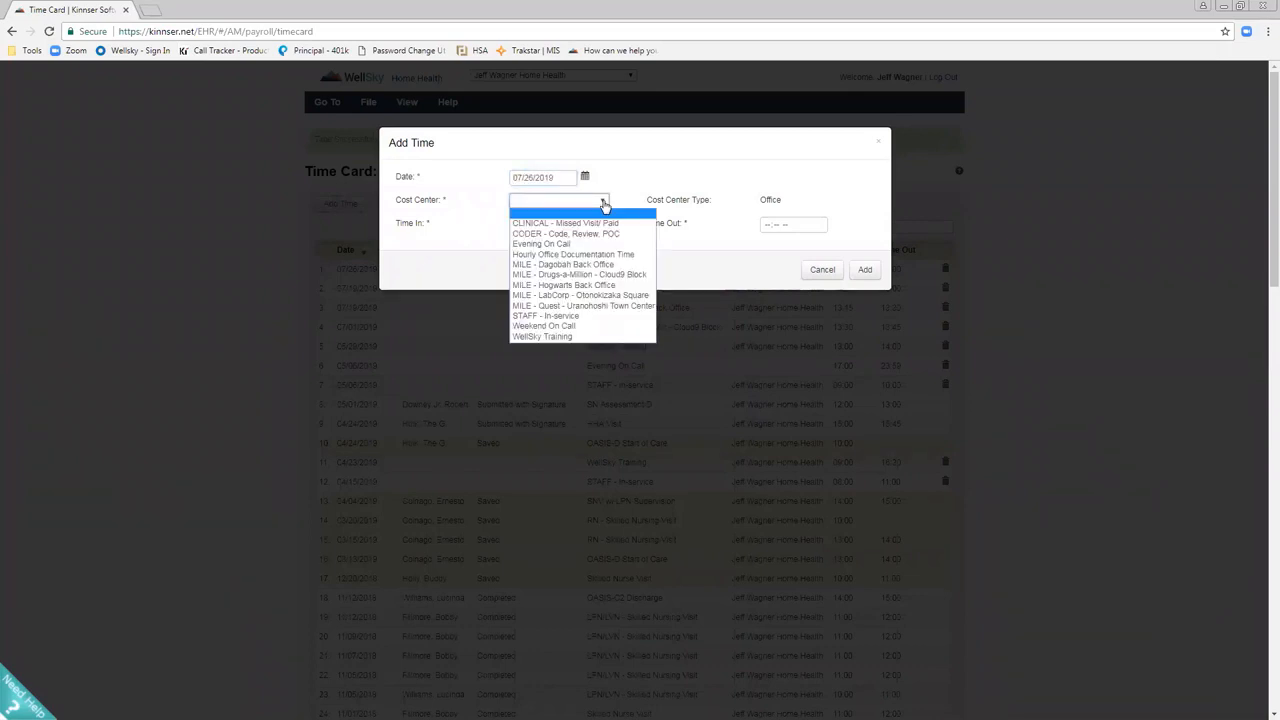
left_click(604, 265)
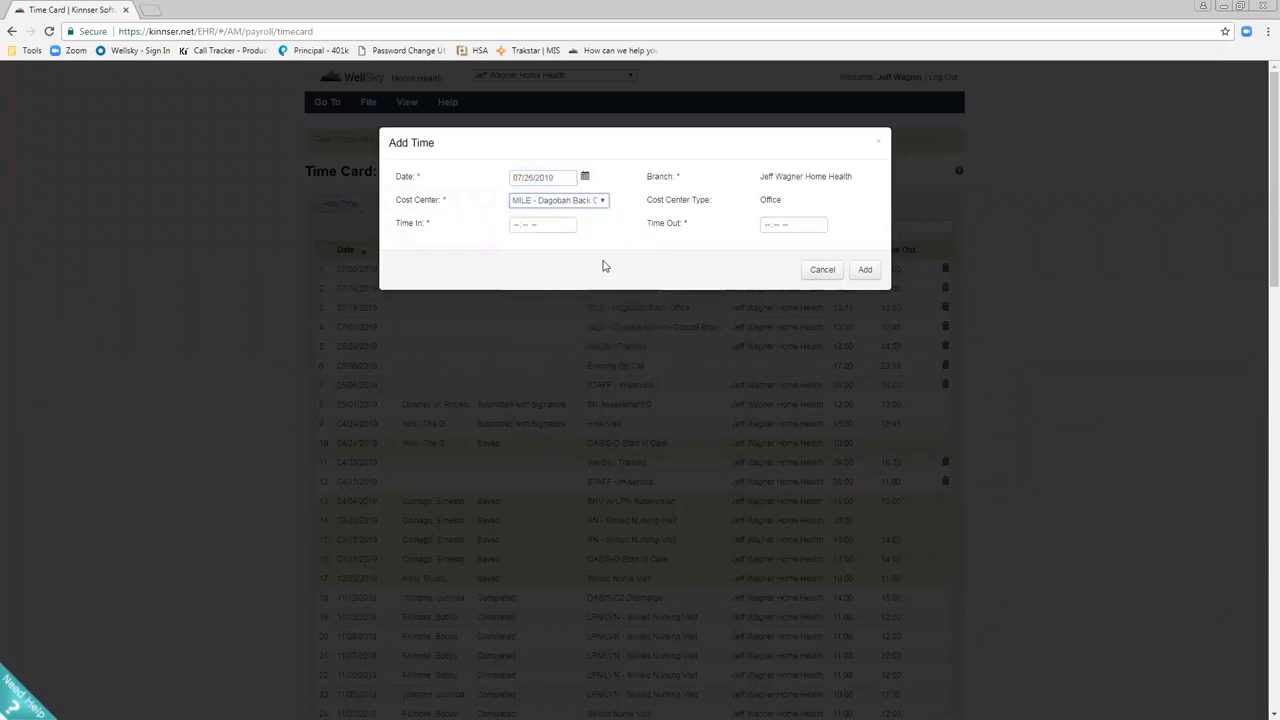
left_click(519, 225)
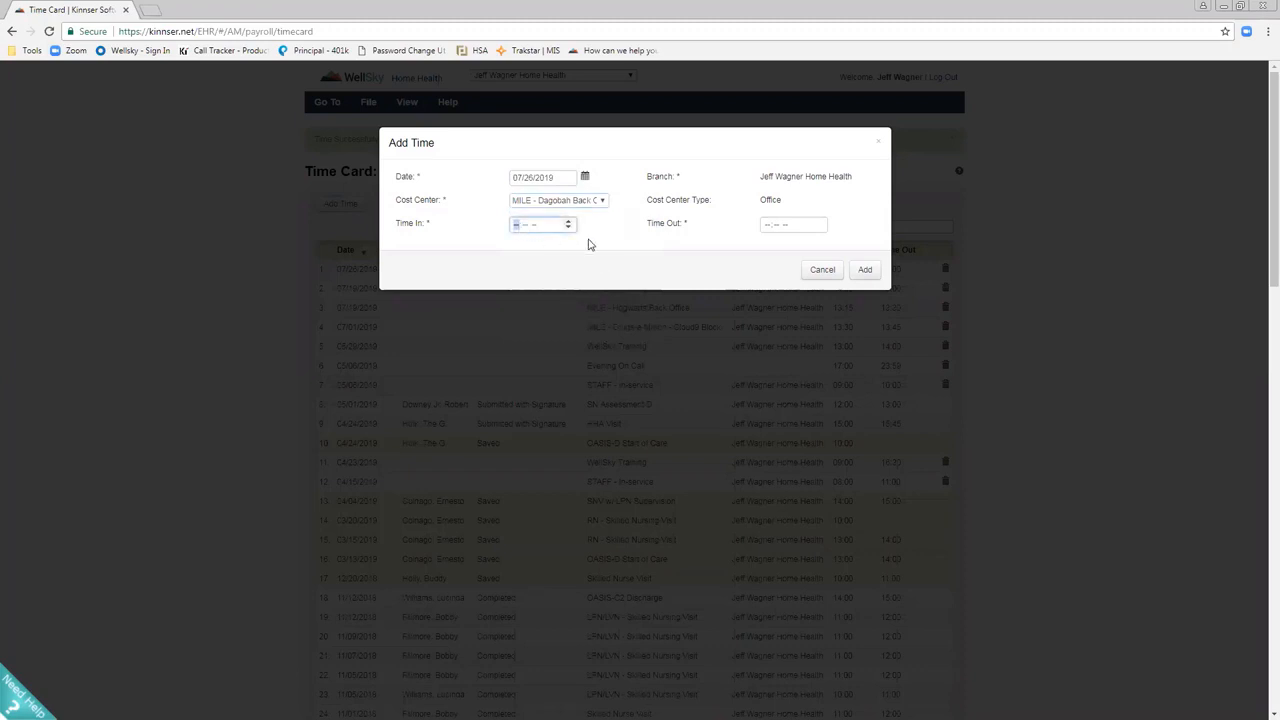
type("1130a")
key("Tab")
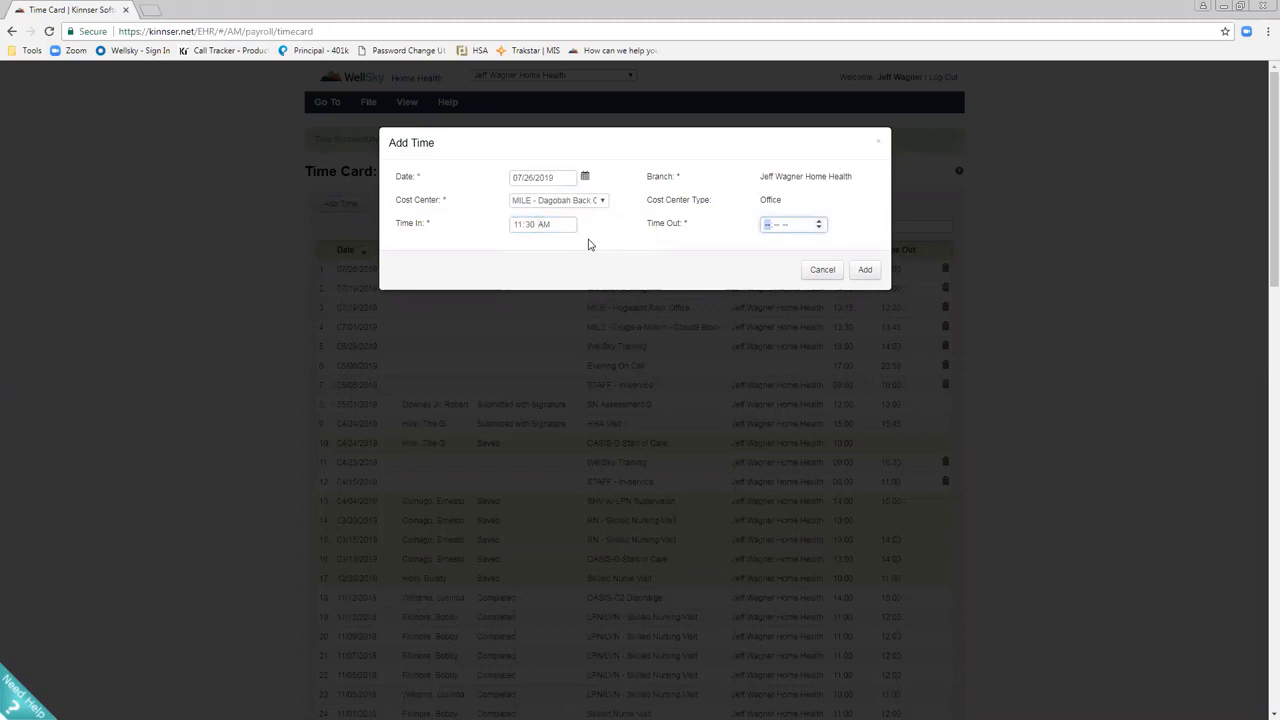
type("1145a")
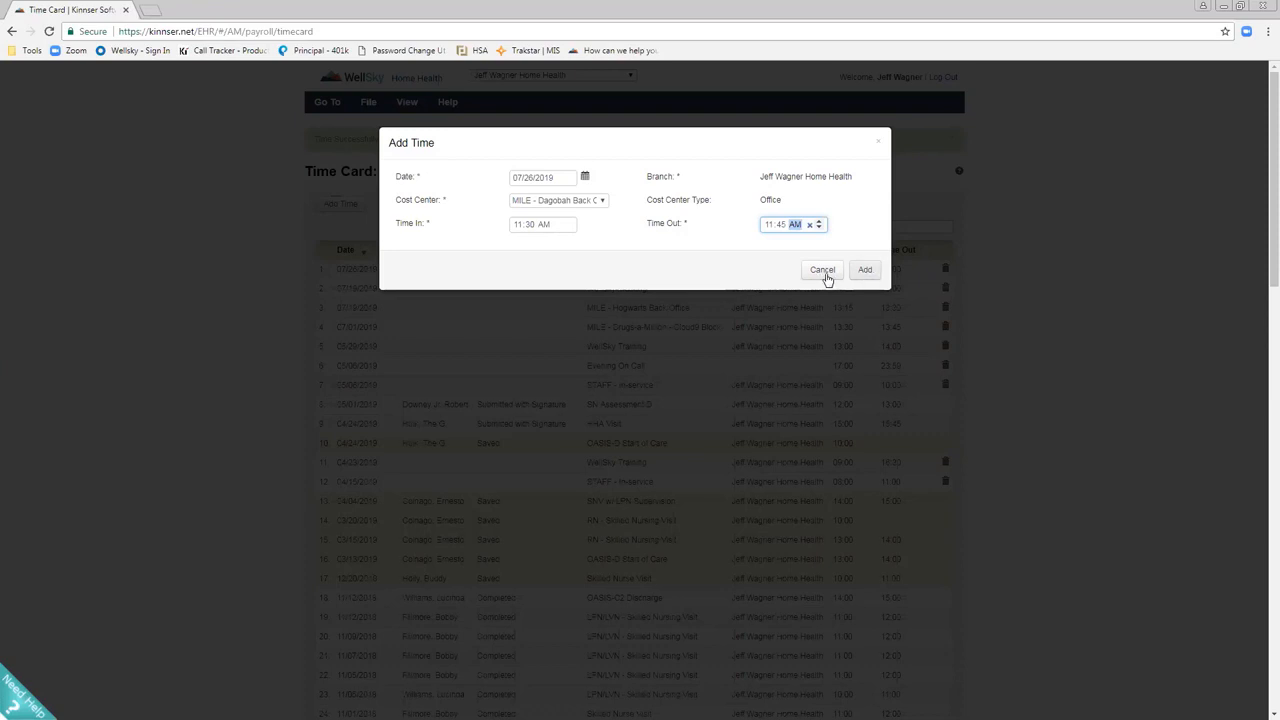
left_click(825, 274)
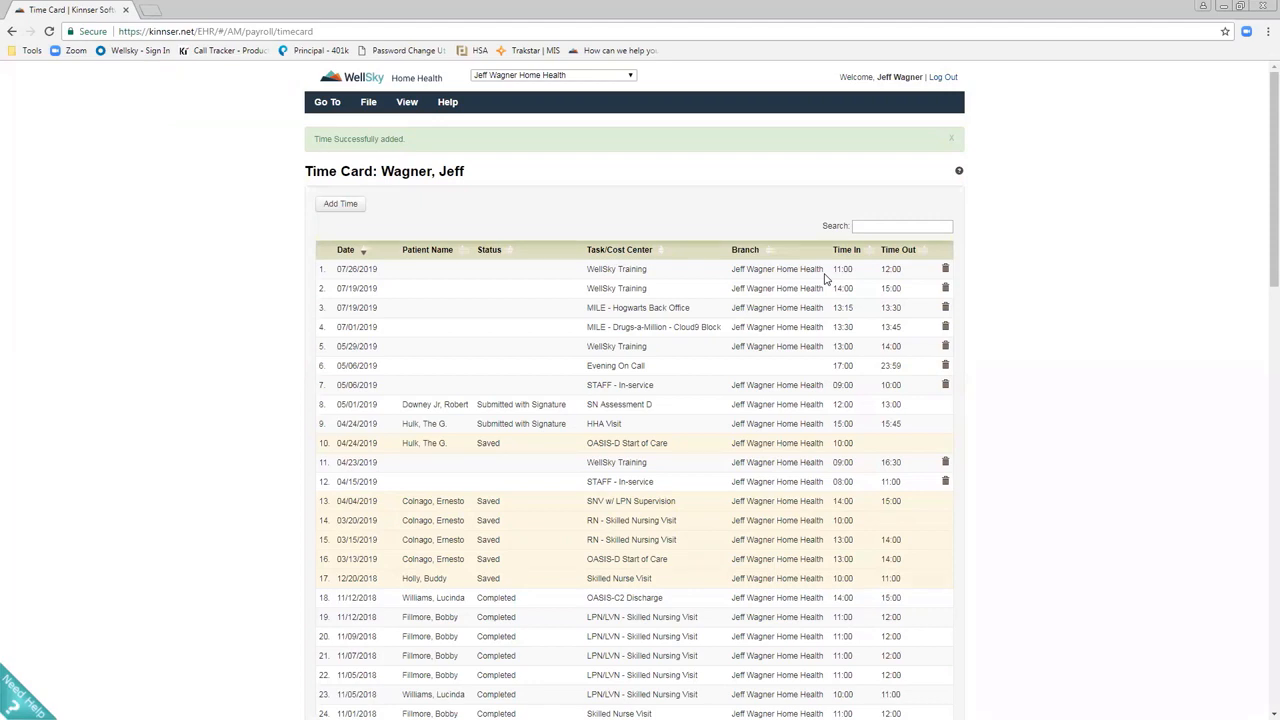
- Open the Payroll Manager from the Reports & Administration page
left_click(328, 104)
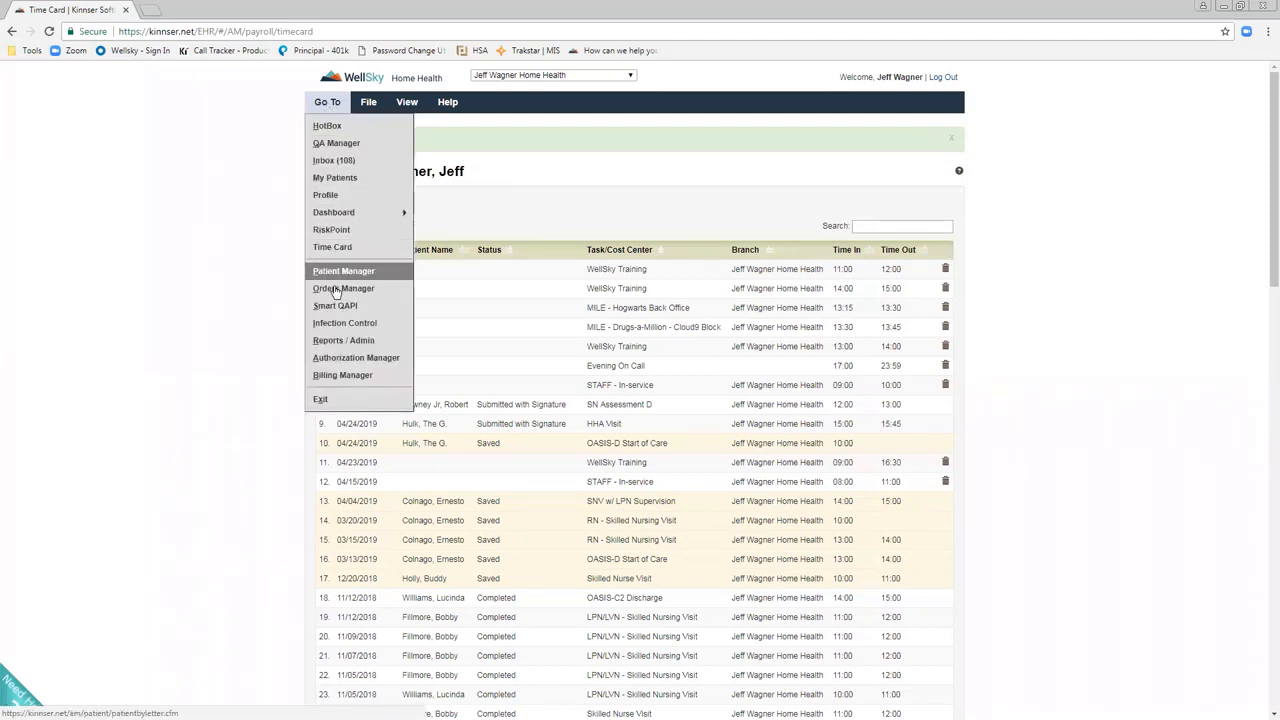
left_click(354, 341)
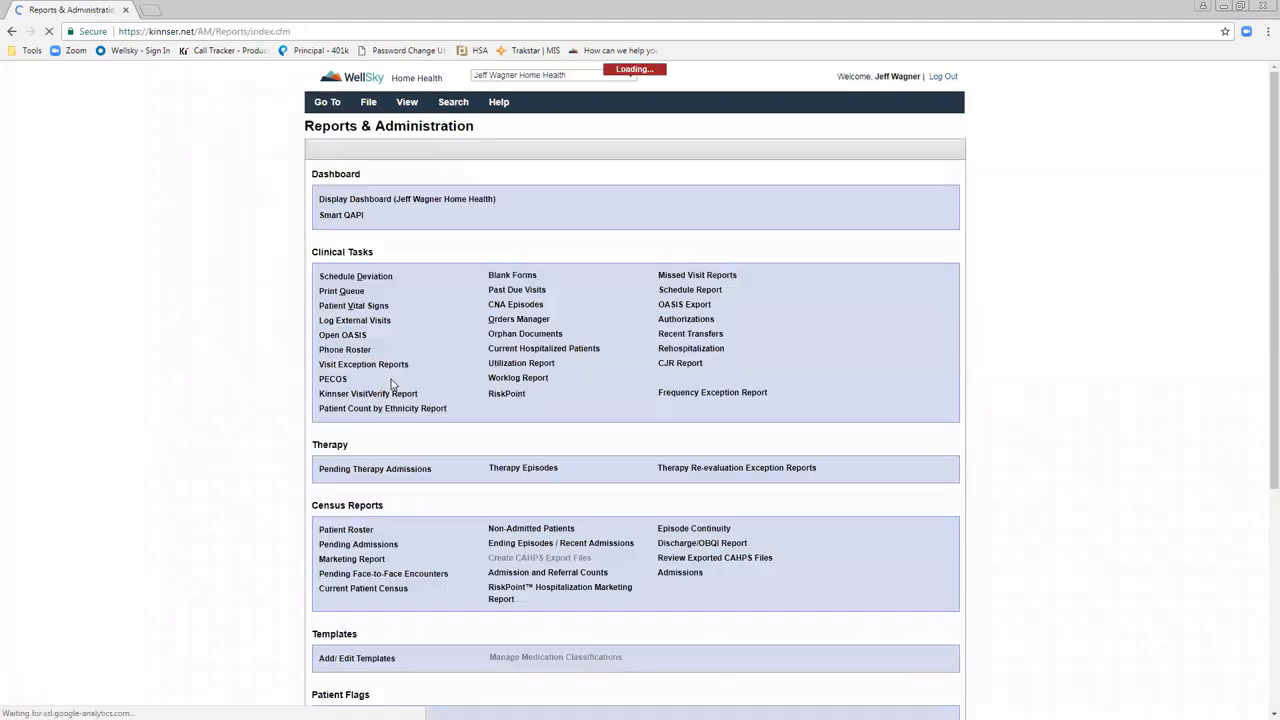
left_click_drag(1272, 279, 1272, 517)
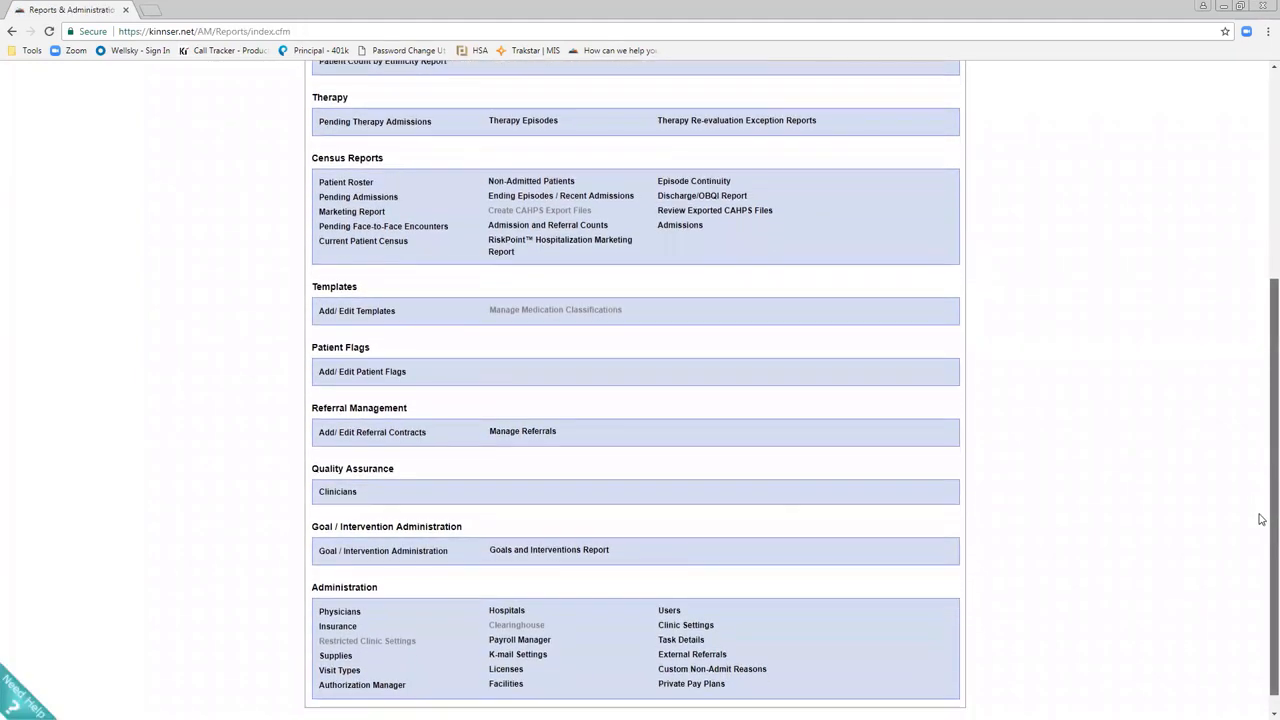
left_click(510, 642)
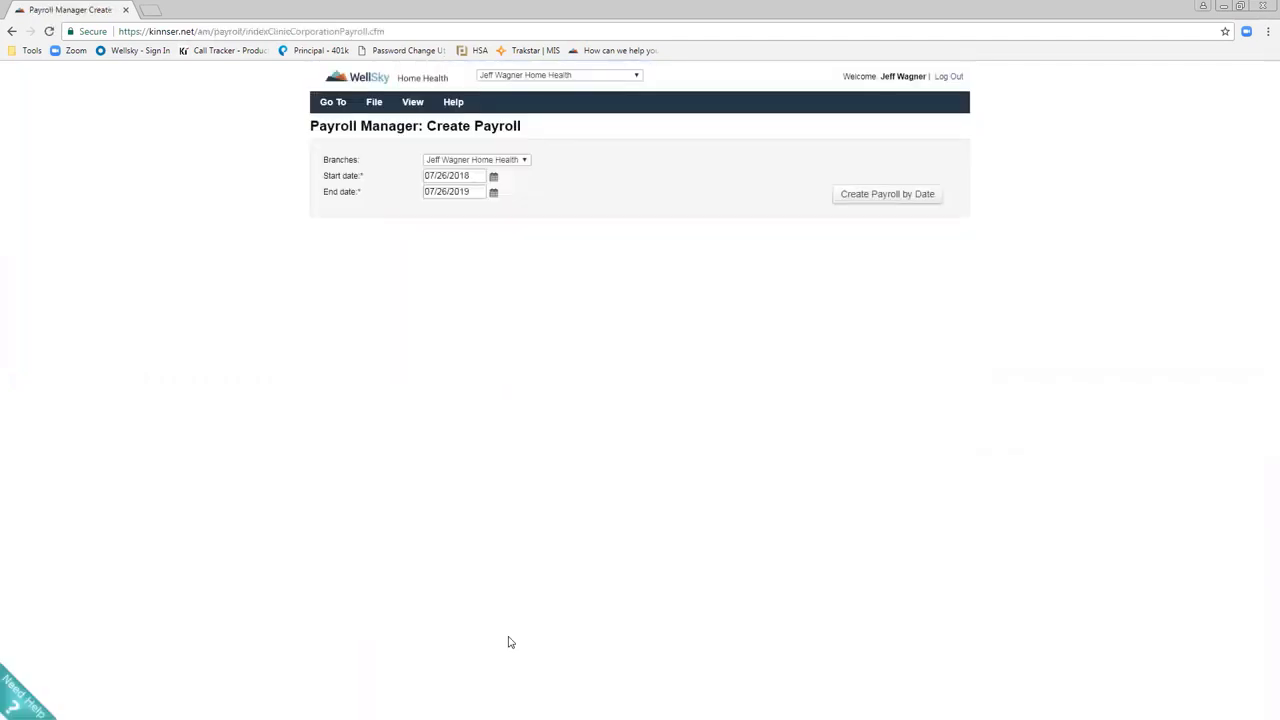
- Create a payroll by date for the branch, using the period from 07/26/2018 to 07/26/2019
triple_click(470, 175)
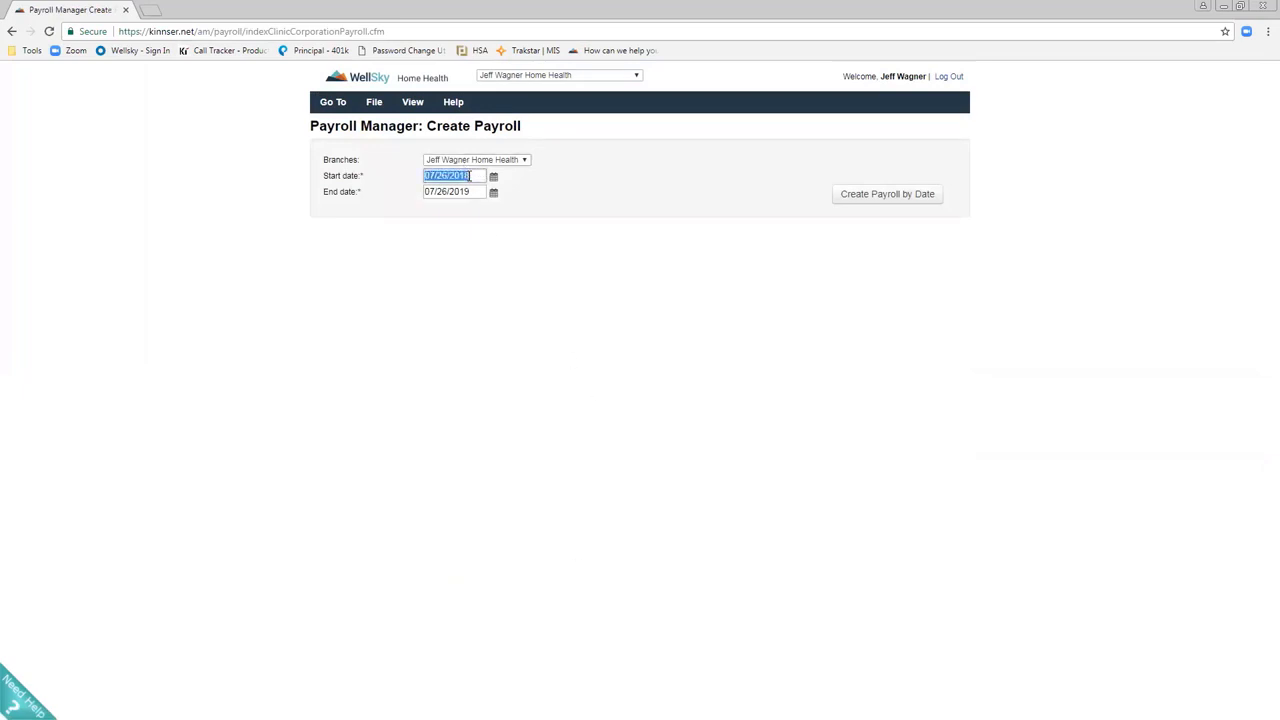
triple_click(457, 191)
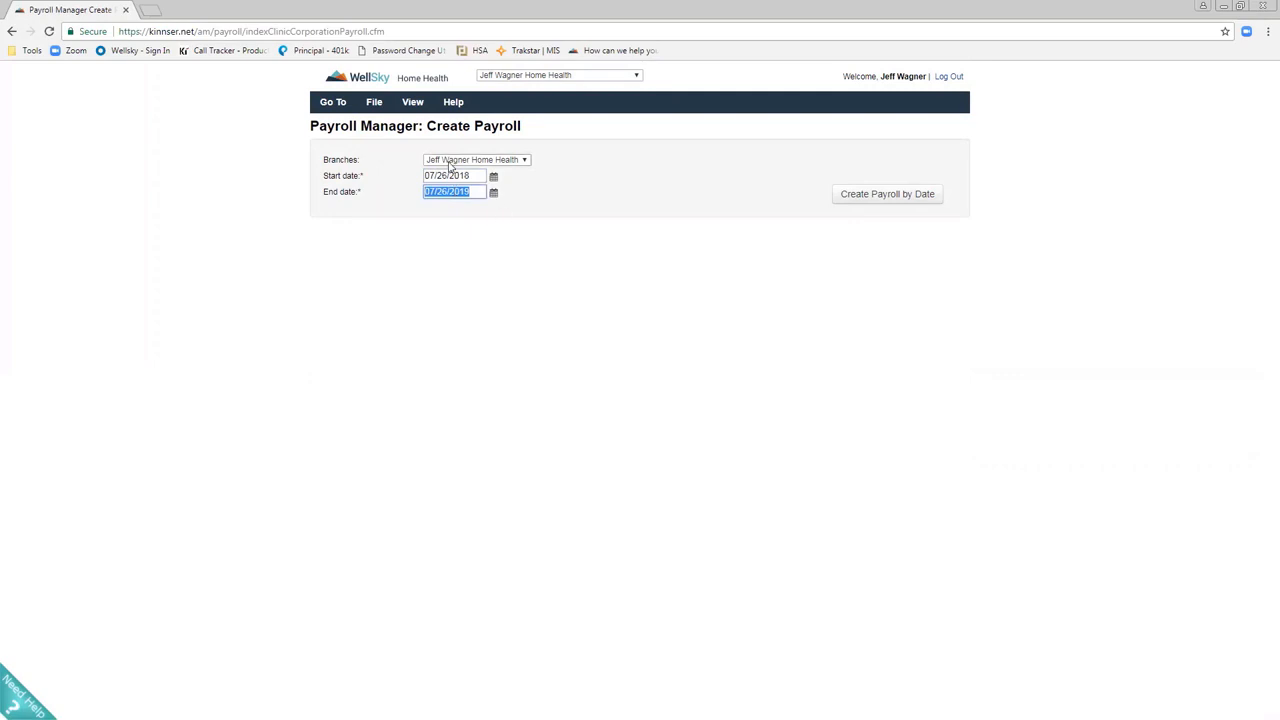
triple_click(475, 175)
triple_click(477, 191)
left_click_drag(475, 193, 414, 194)
triple_click(468, 177)
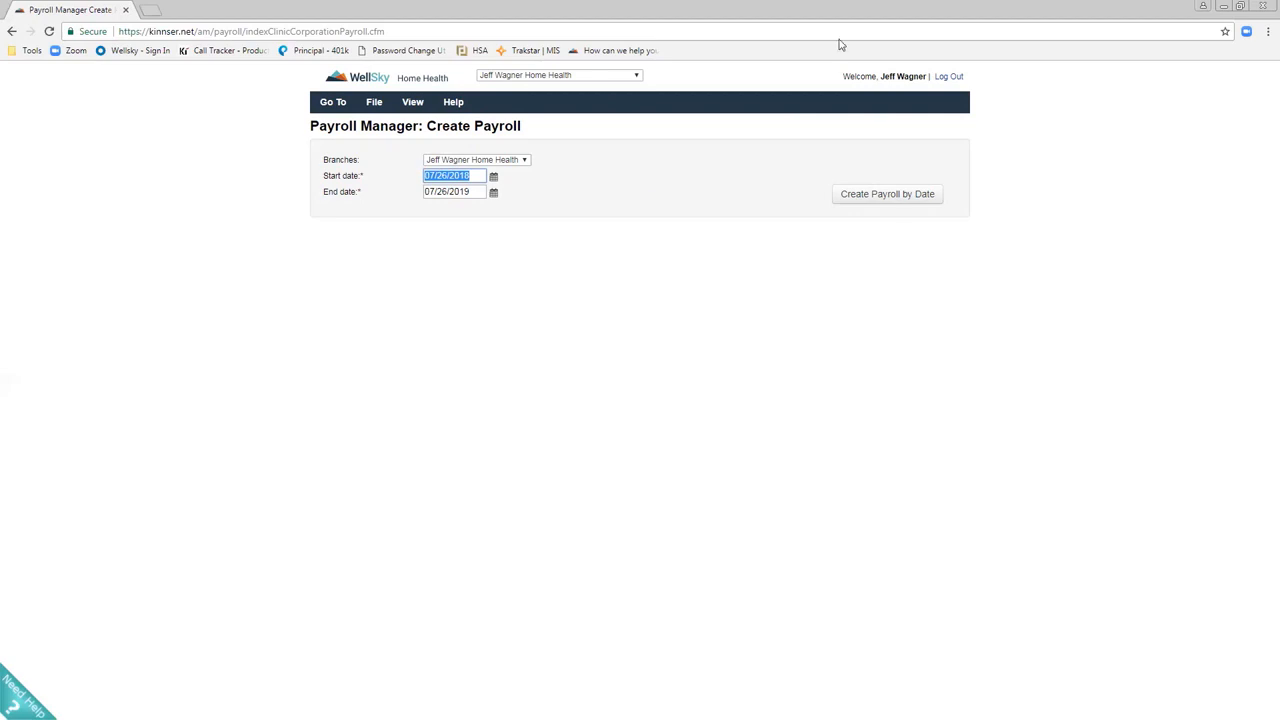
left_click(906, 200)
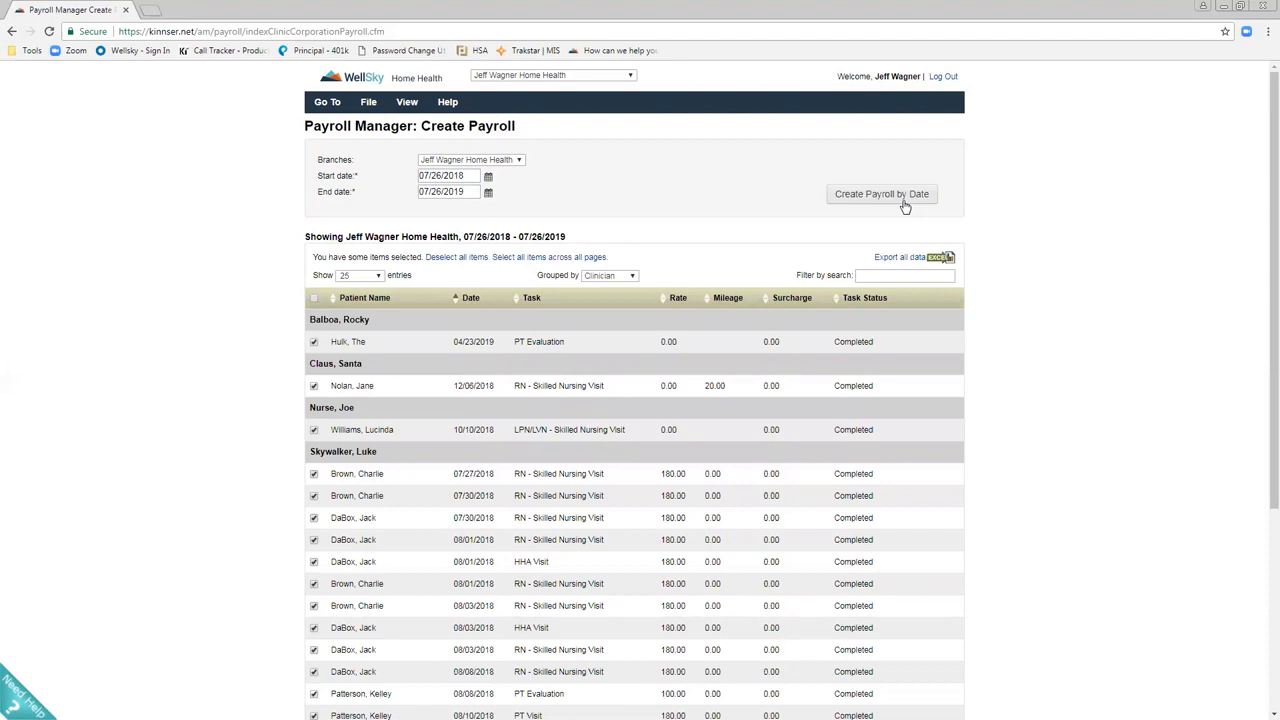
- Include the Submitted with Signature OASIS-D Start of Care visits dated 05/22/2019 and 06/06/2019 in the payroll
scroll(1261, 255, "down", 1)
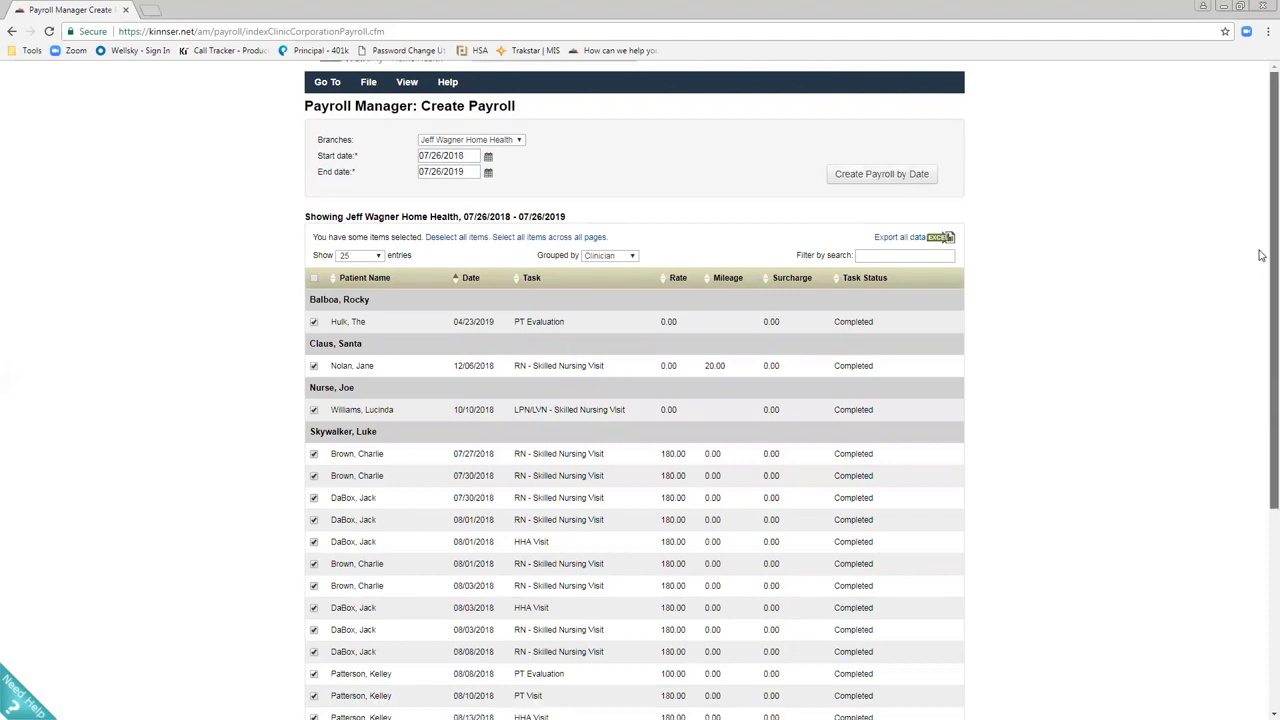
scroll(1261, 255, "down", 1)
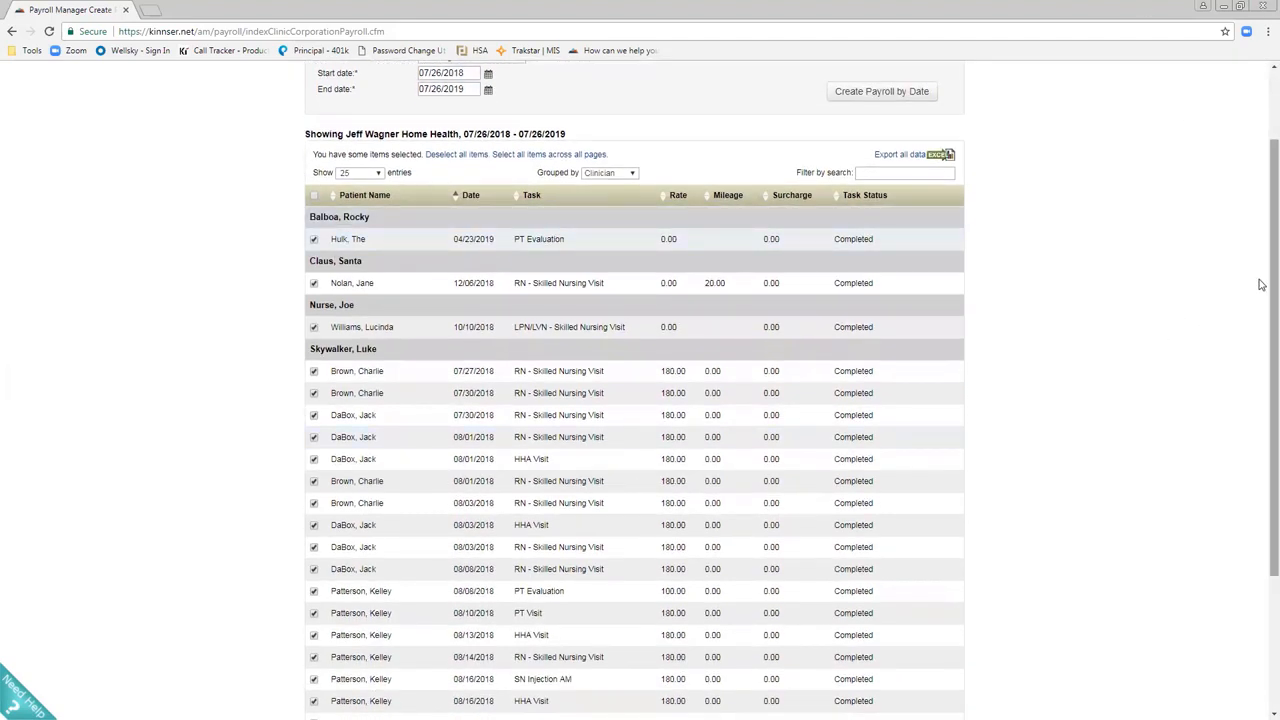
scroll(1260, 360, "down", 2)
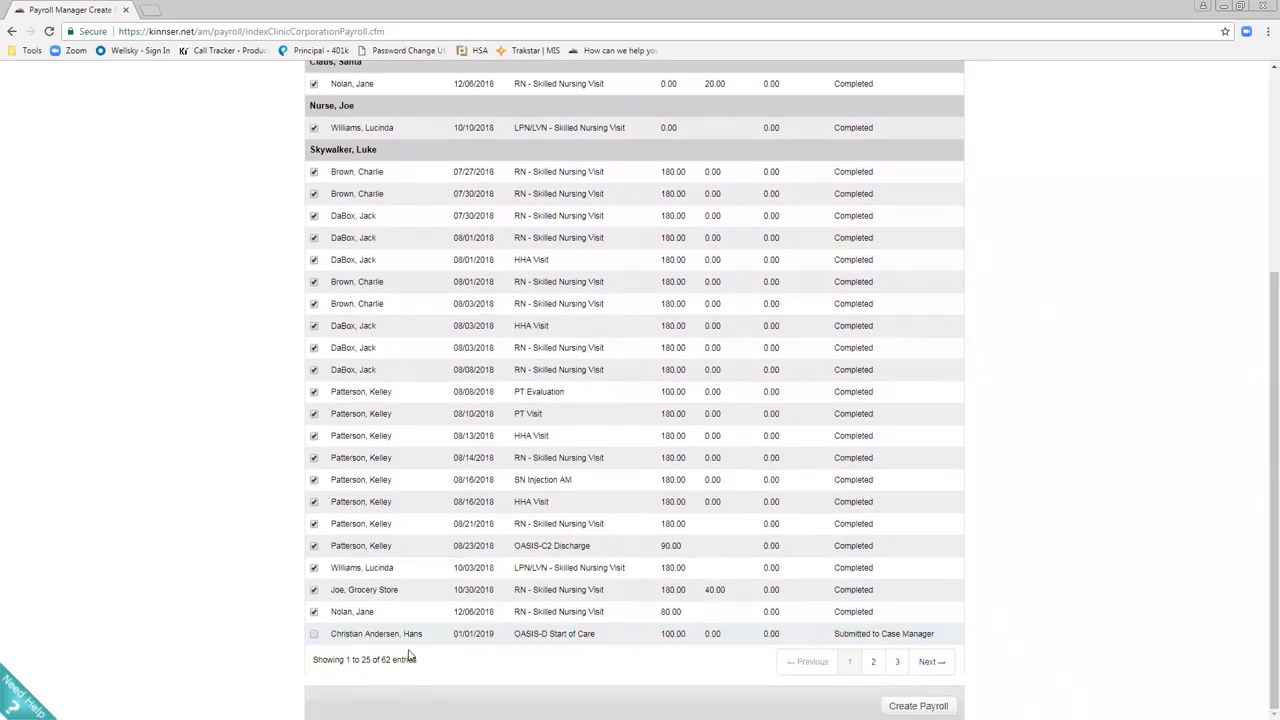
left_click(873, 662)
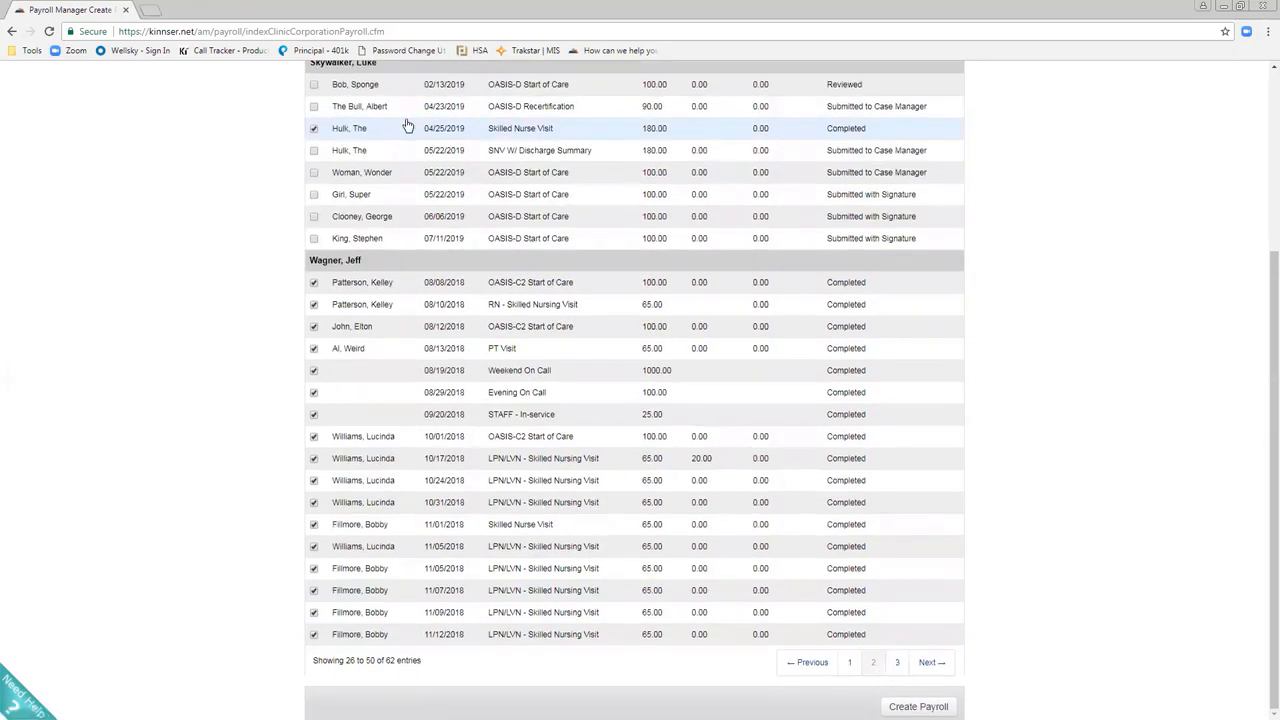
scroll(408, 125, "up", 1)
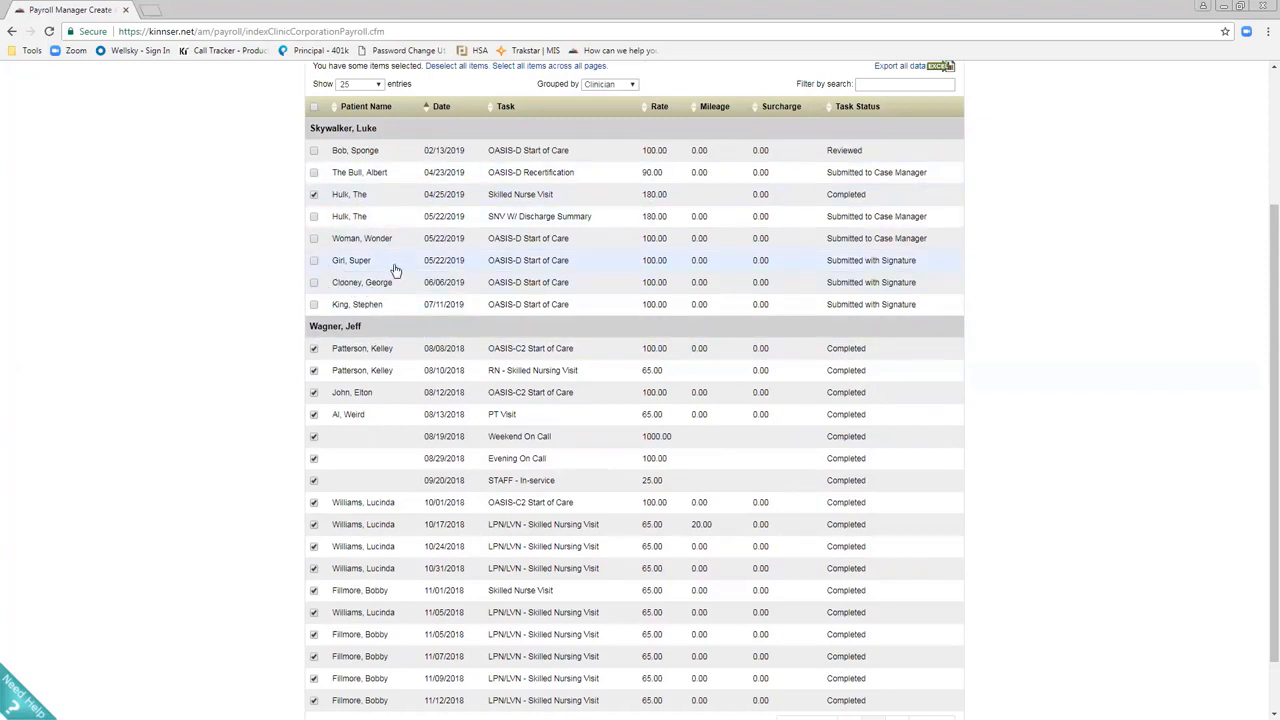
left_click(314, 261)
left_click(314, 283)
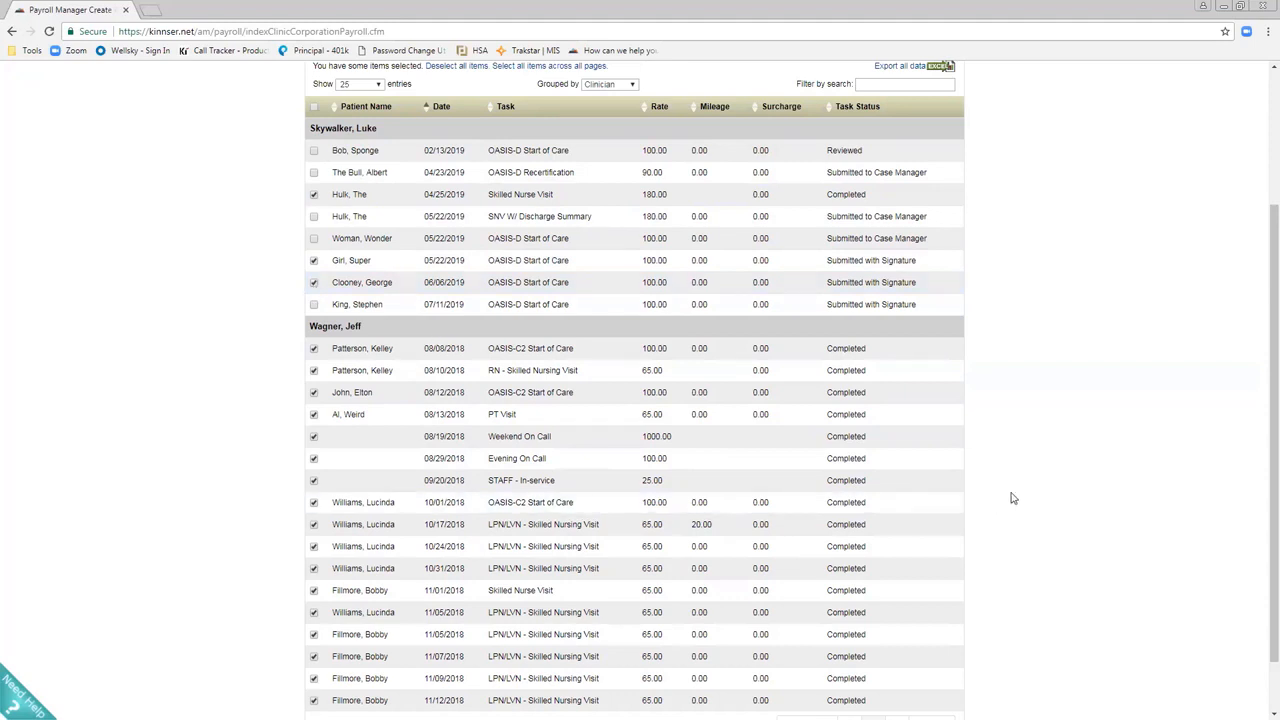
- Review the selected payroll entries and generate the payroll from them
scroll(1012, 529, "down", 1)
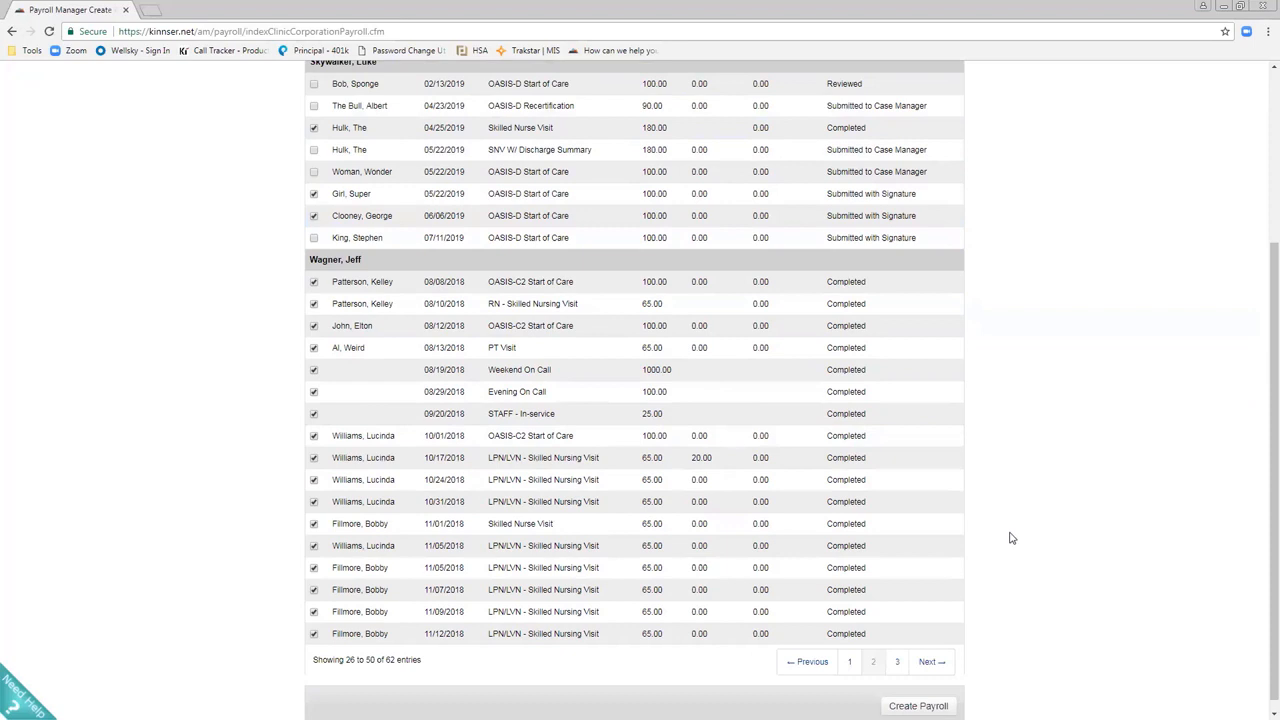
scroll(1017, 628, "up", 4)
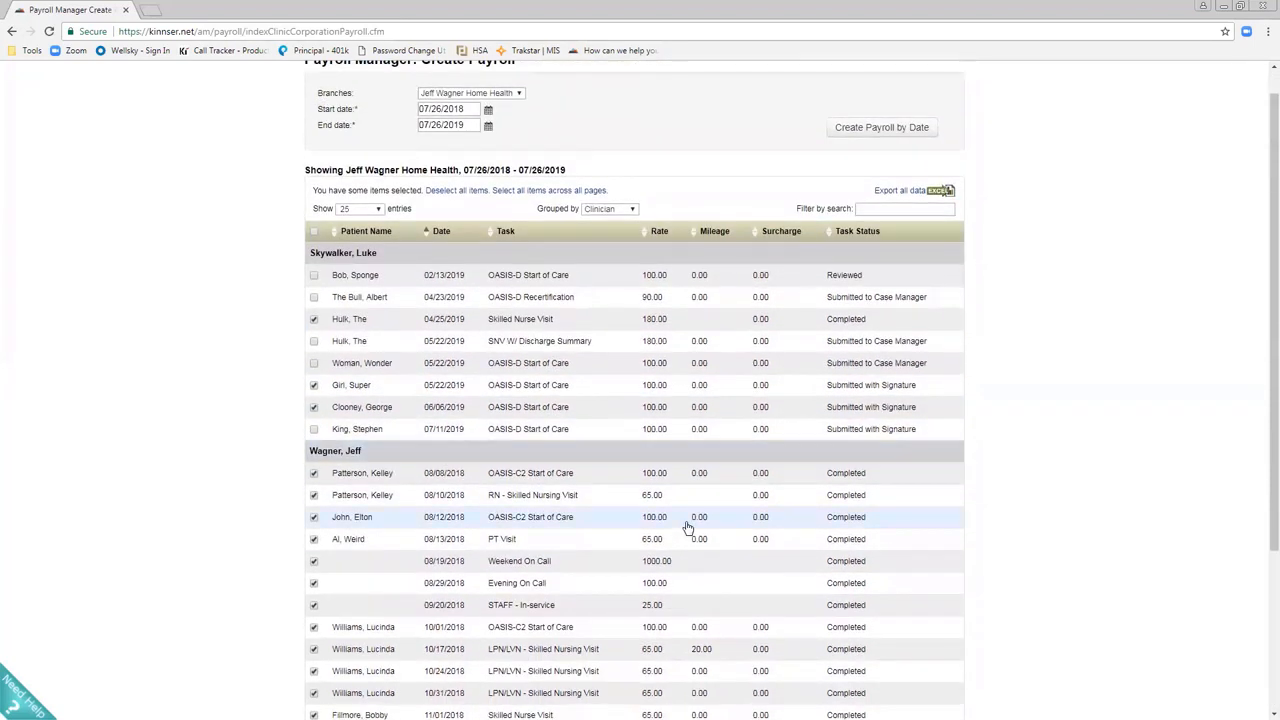
scroll(687, 527, "down", 4)
scroll(1050, 615, "up", 3)
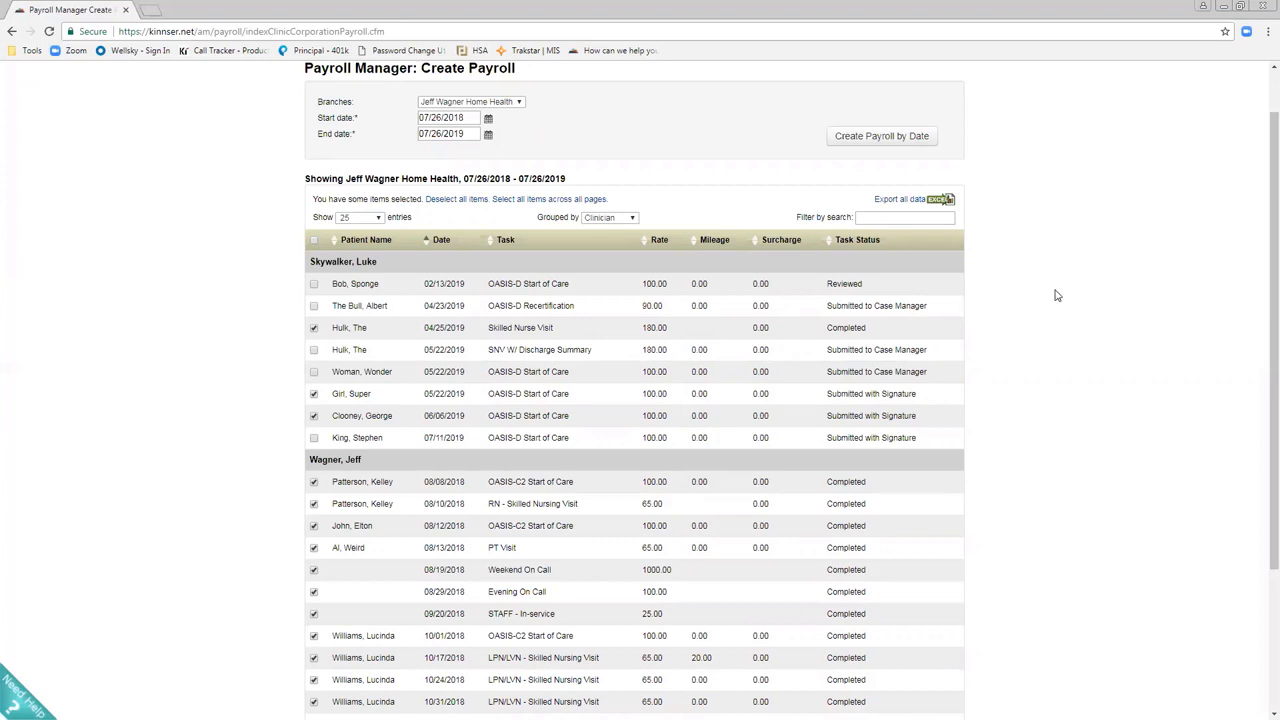
scroll(1050, 346, "down", 3)
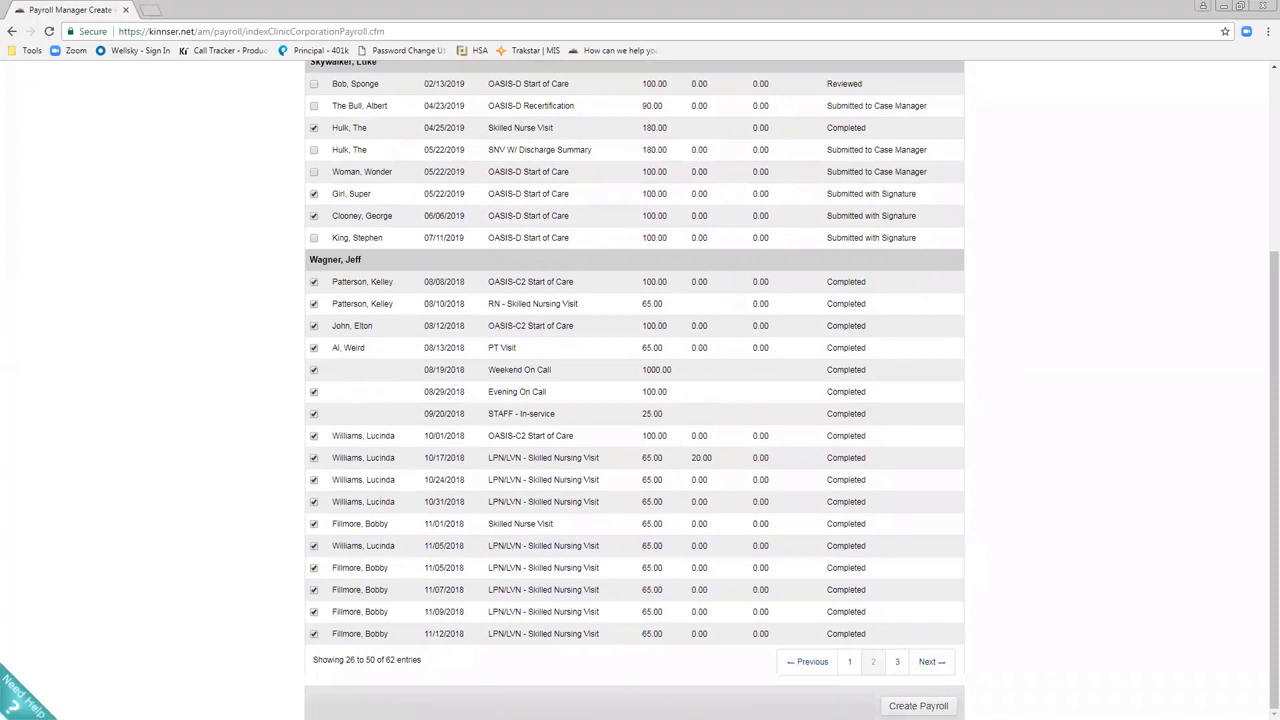
left_click(917, 705)
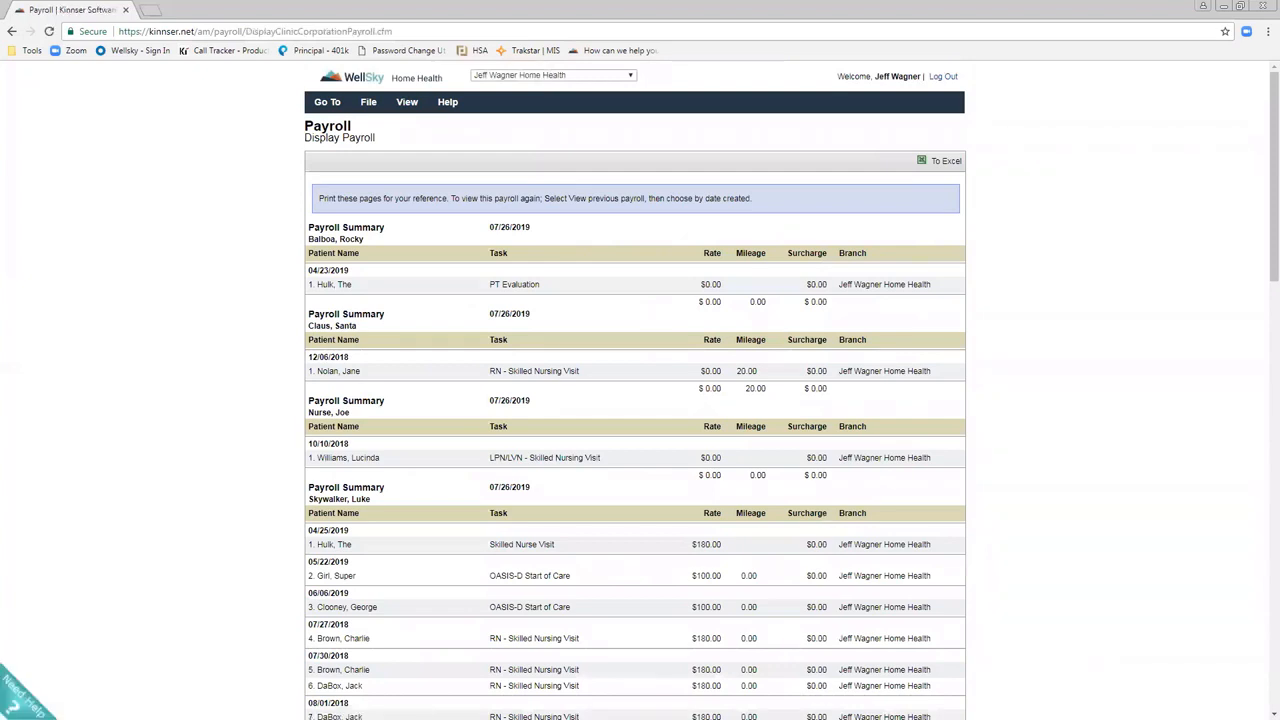
- Export the payroll to Excel and open the file for editing with all columns fitted to their contents
left_click(948, 163)
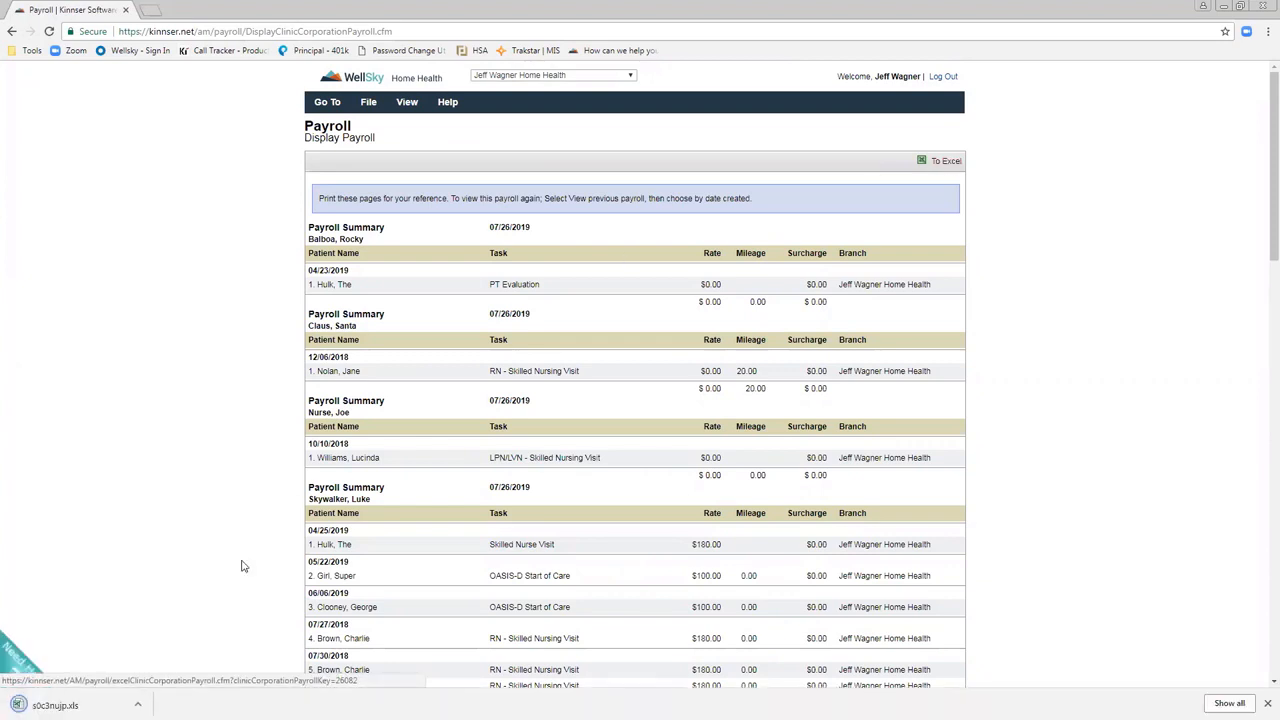
left_click(60, 705)
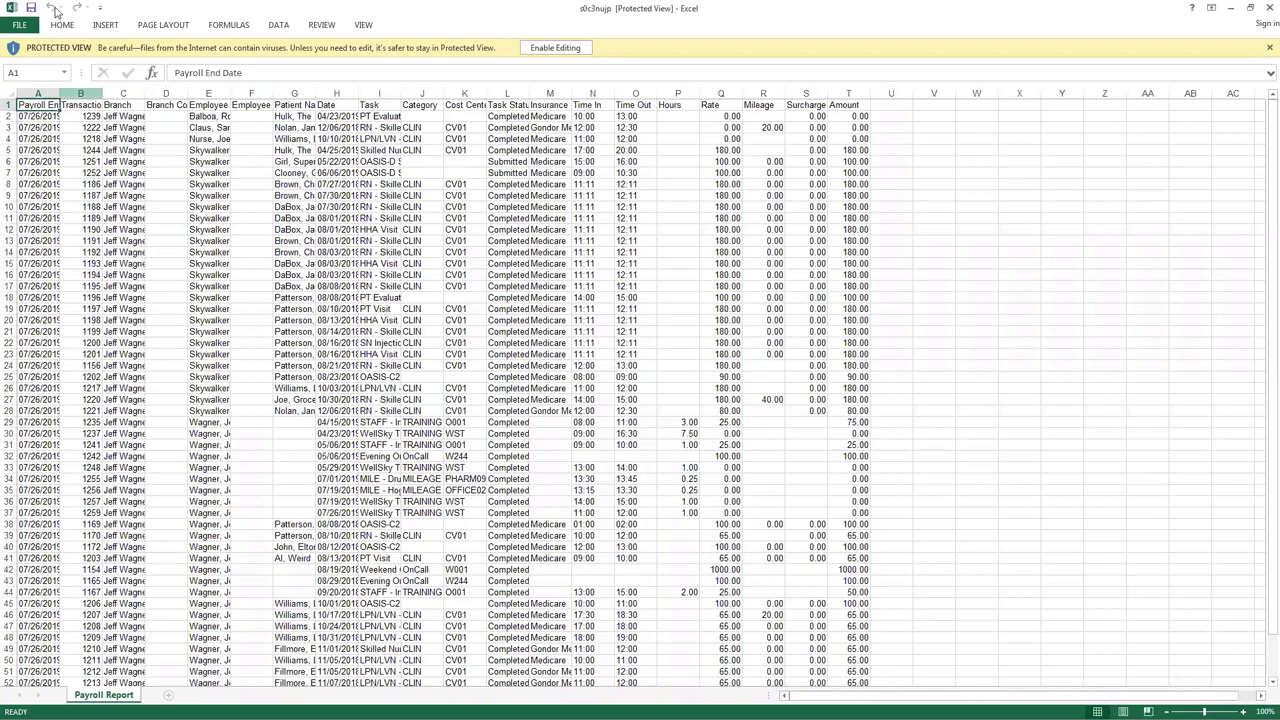
left_click(545, 47)
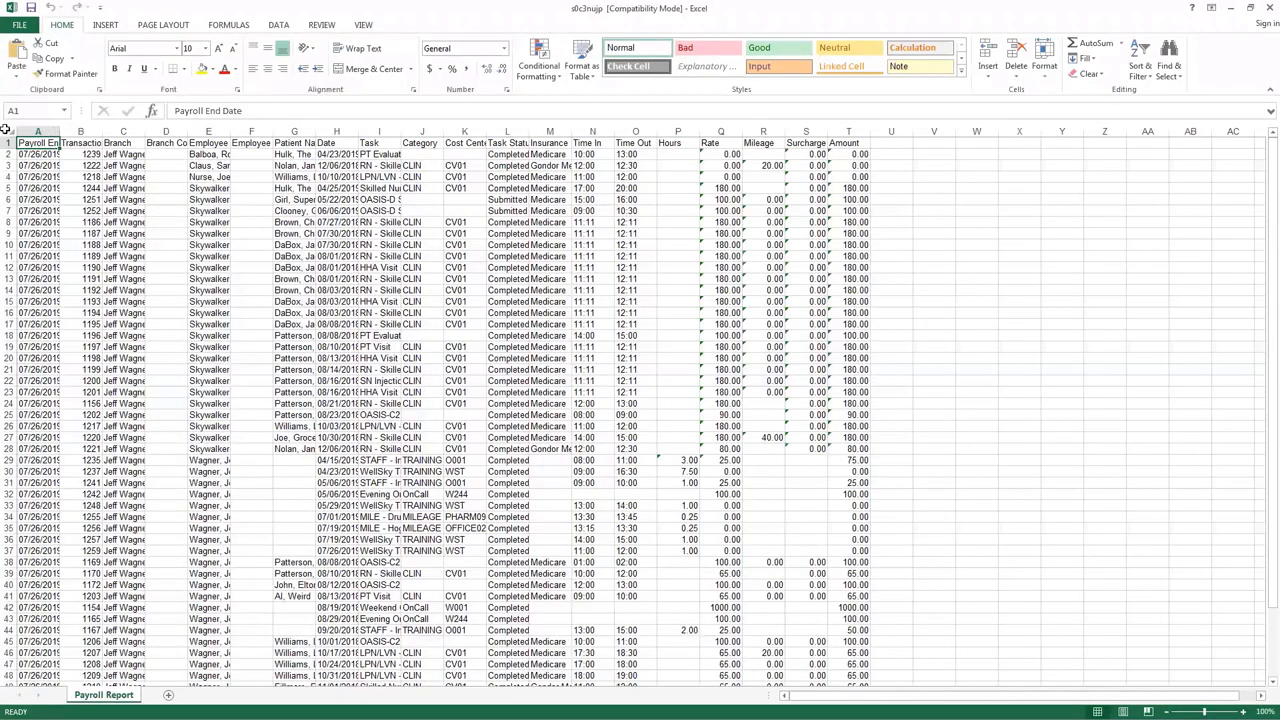
left_click(8, 131)
double_click(60, 131)
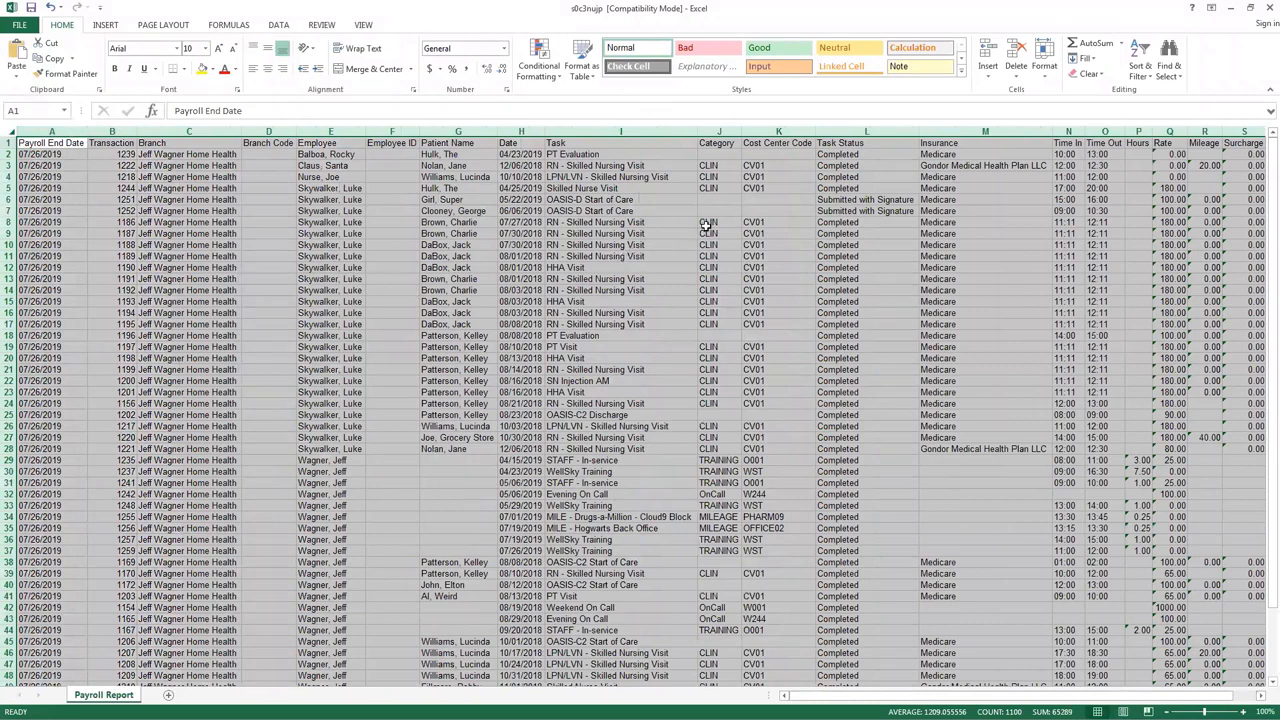
- Examine the Category, Cost Center Code, Date, Hours, Rate, Mileage, Surcharge and Amount columns, and close the workbook without saving
left_click_drag(712, 166, 712, 177)
left_click_drag(724, 236, 718, 290)
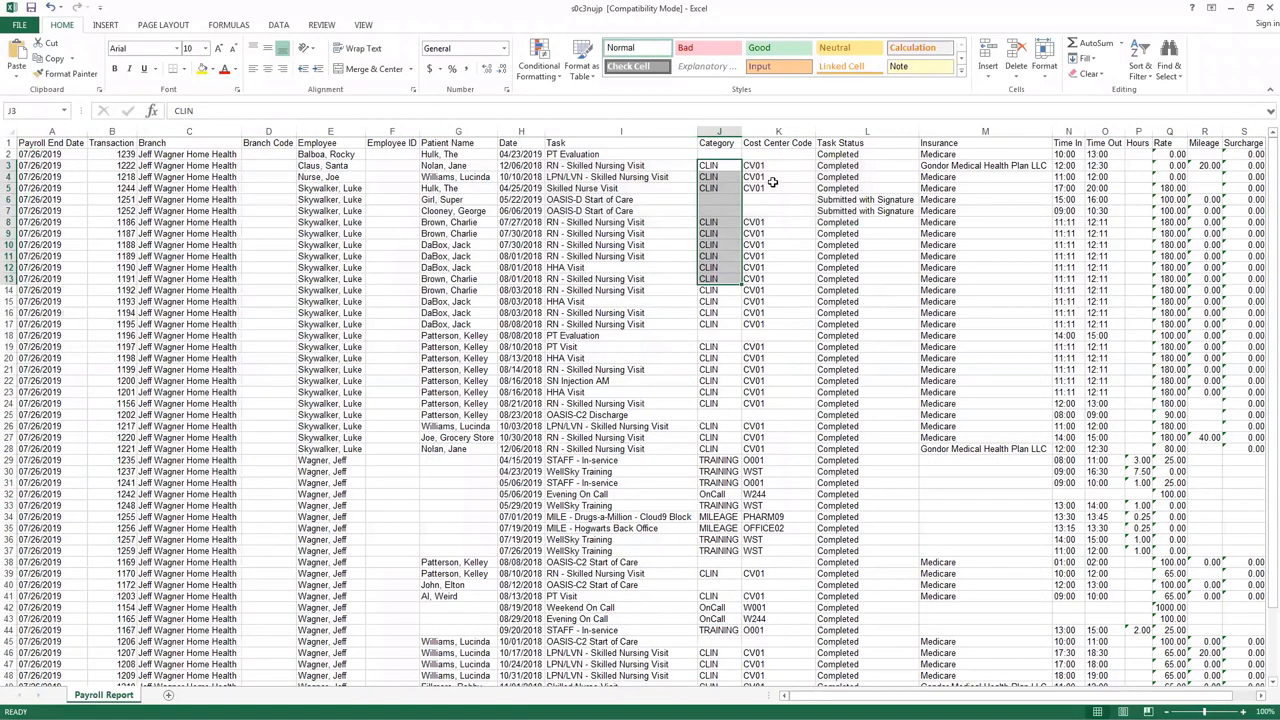
left_click_drag(776, 168, 778, 314)
left_click_drag(820, 695, 820, 695)
left_click_drag(517, 190, 520, 245)
left_click_drag(915, 695, 930, 695)
left_click_drag(996, 166, 1070, 244)
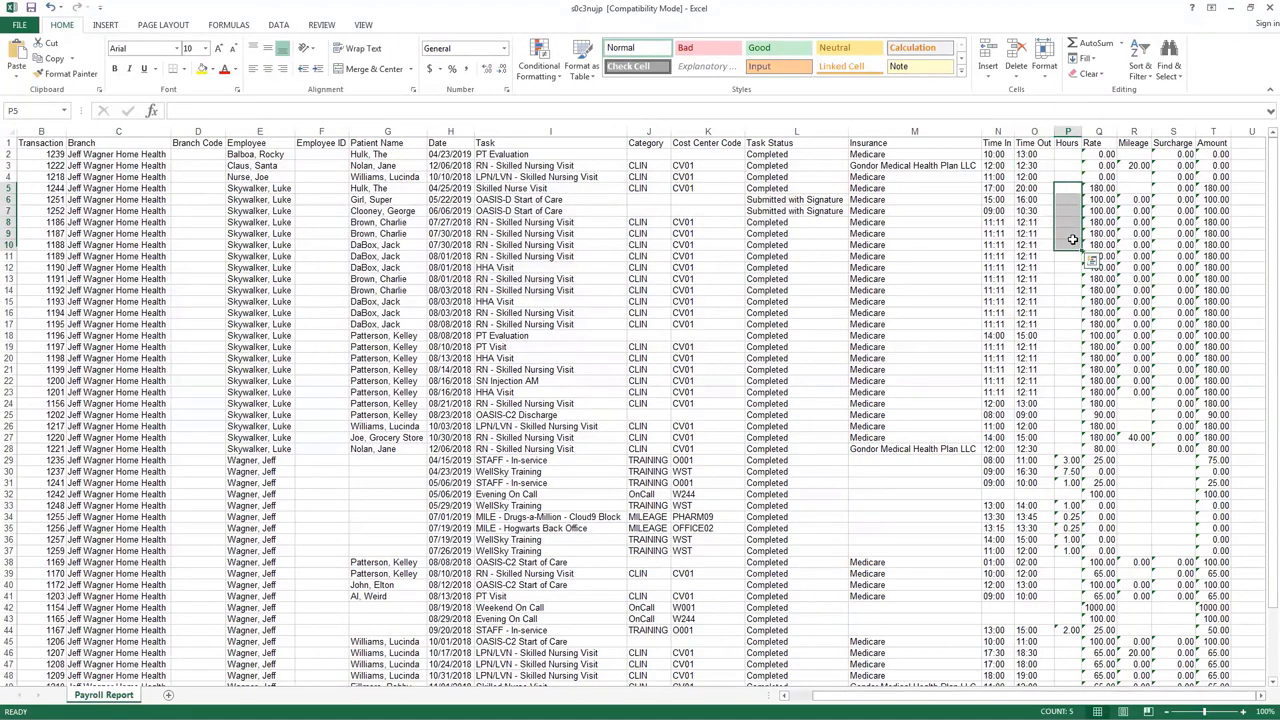
left_click_drag(1100, 177, 1100, 233)
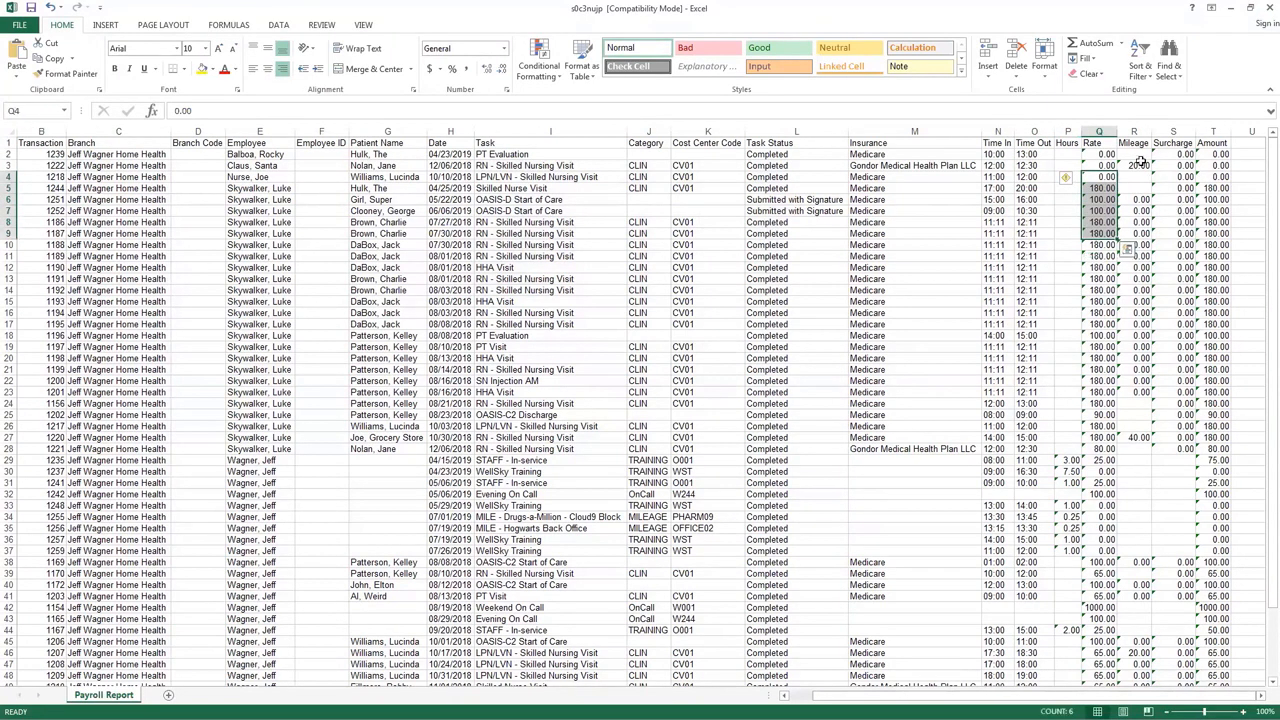
left_click_drag(1137, 167, 1137, 233)
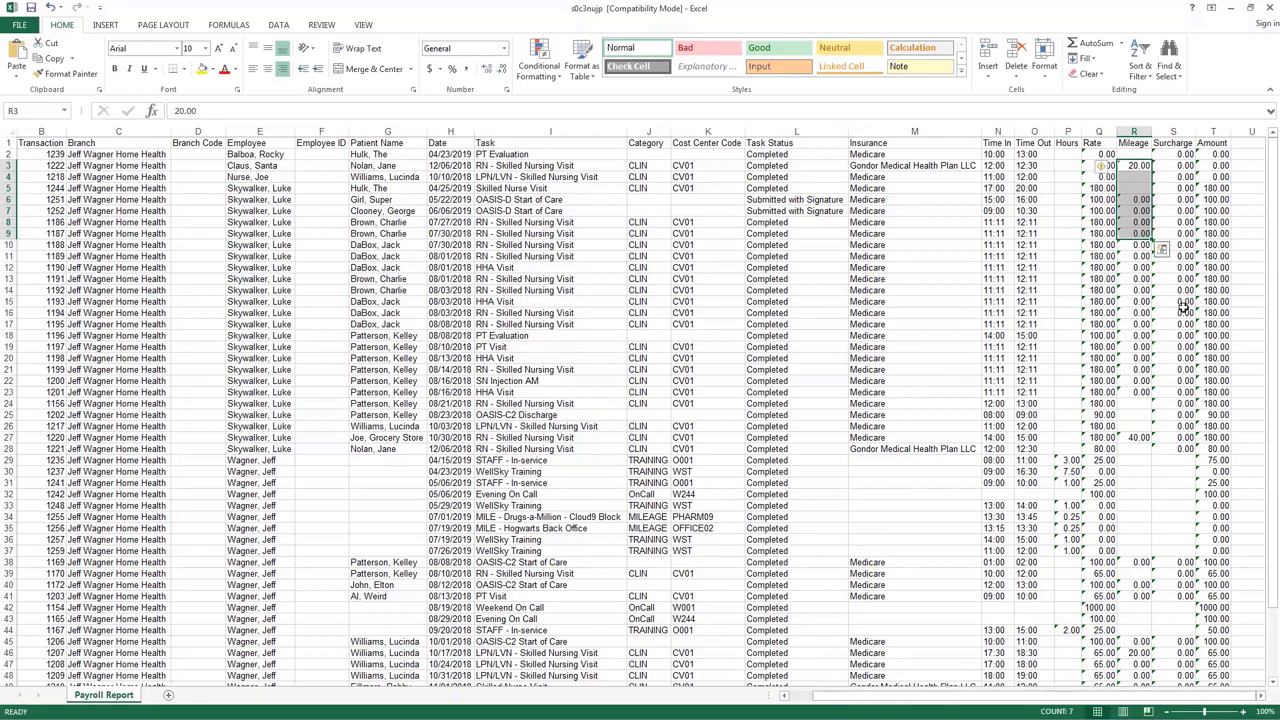
left_click_drag(1185, 166, 1214, 233)
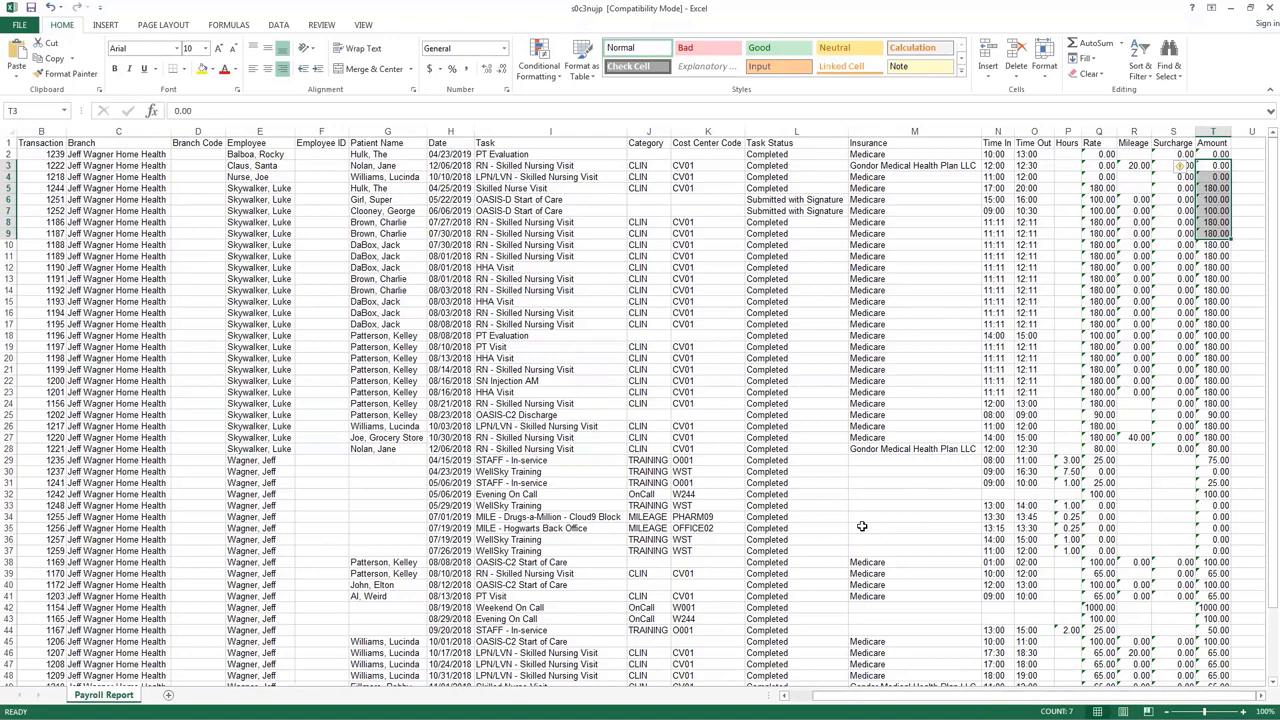
left_click(1266, 8)
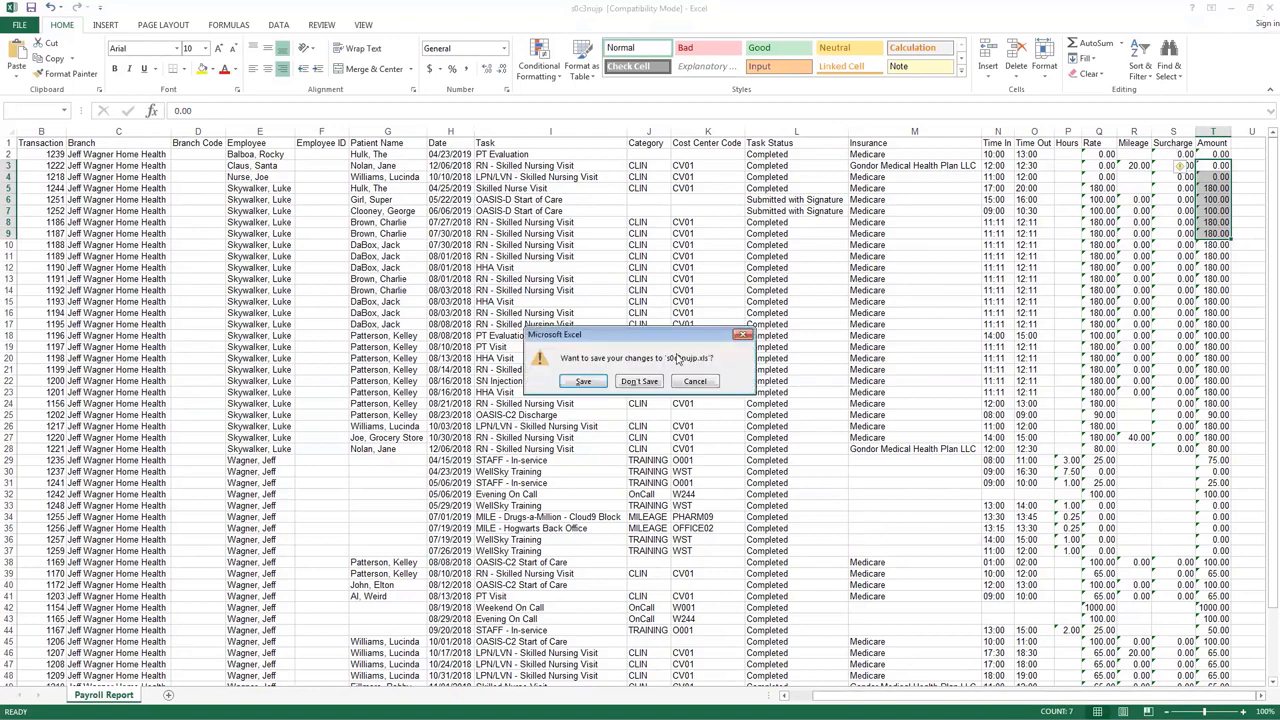
left_click(648, 383)
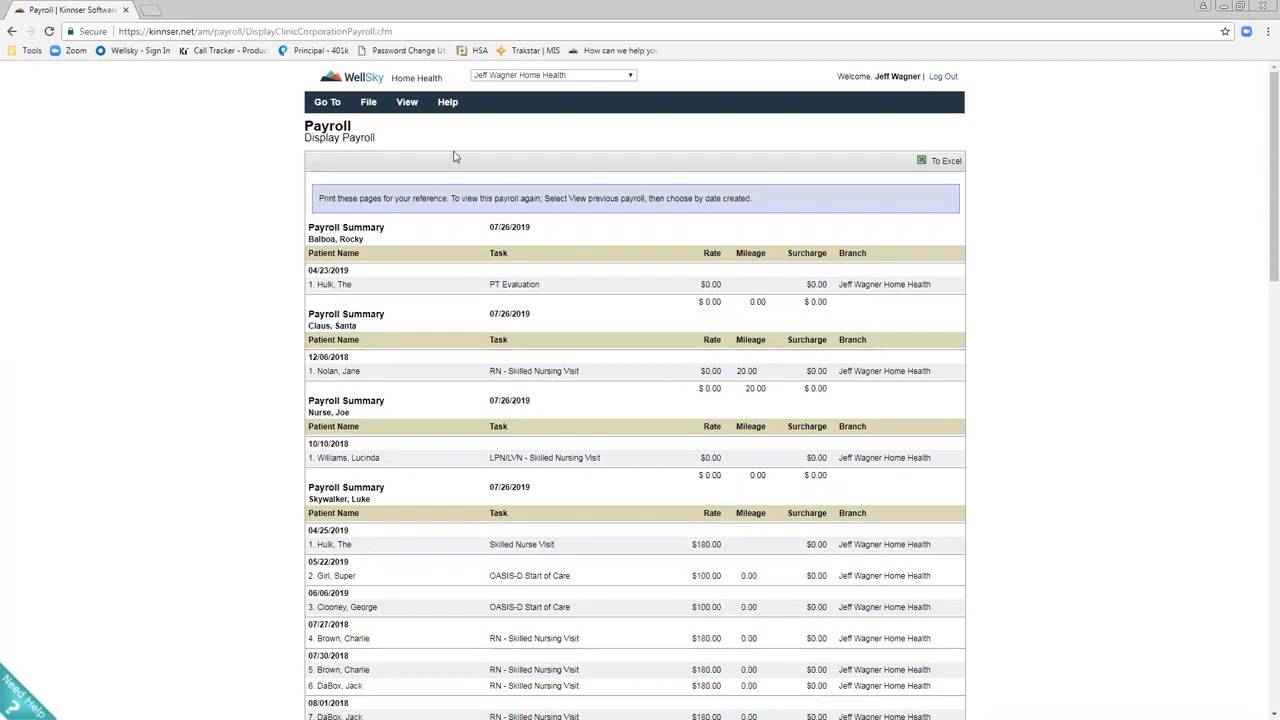
- Switch to the previous payrolls in WellSky Home Health and delete the payroll dated 07/26/2019
left_click(418, 113)
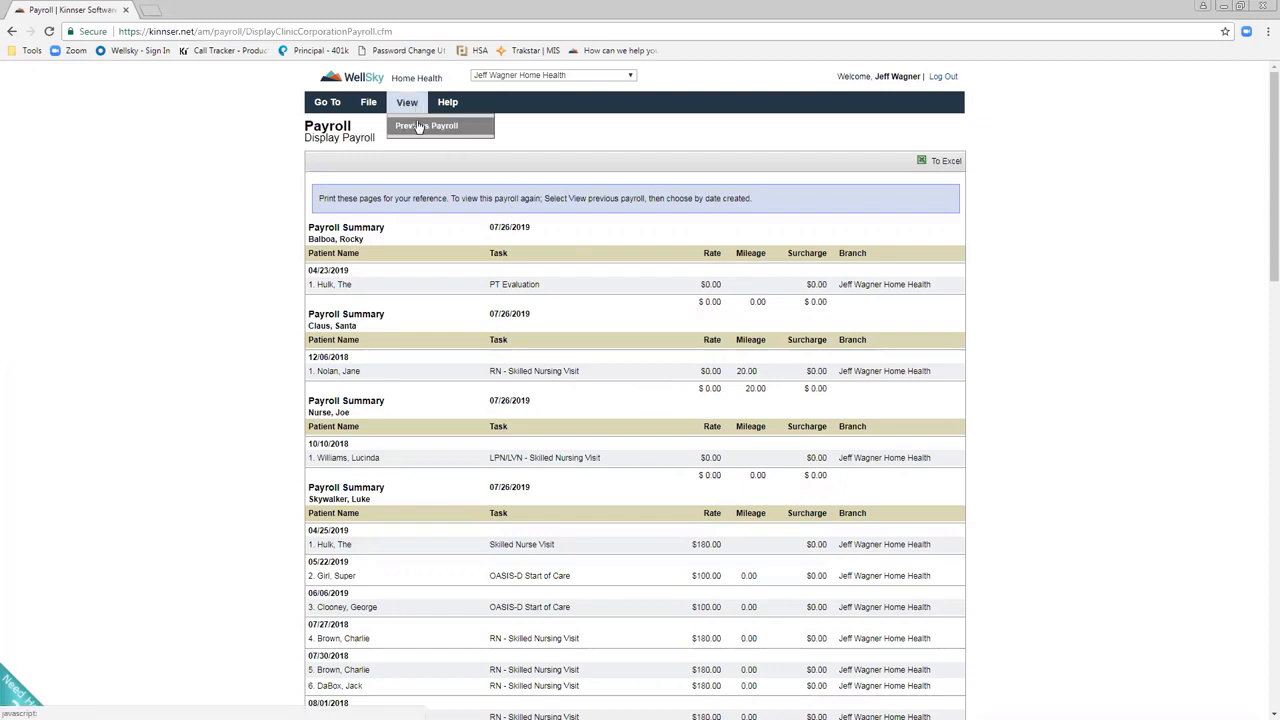
left_click(419, 127)
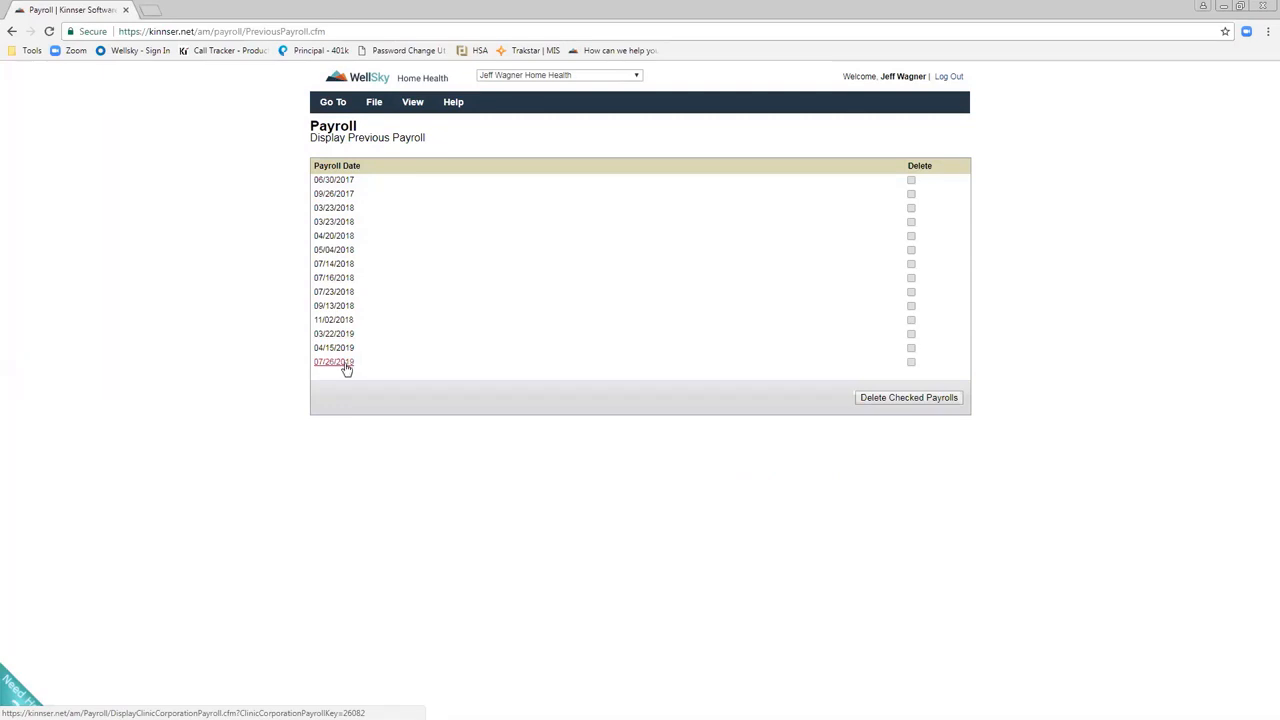
left_click(911, 362)
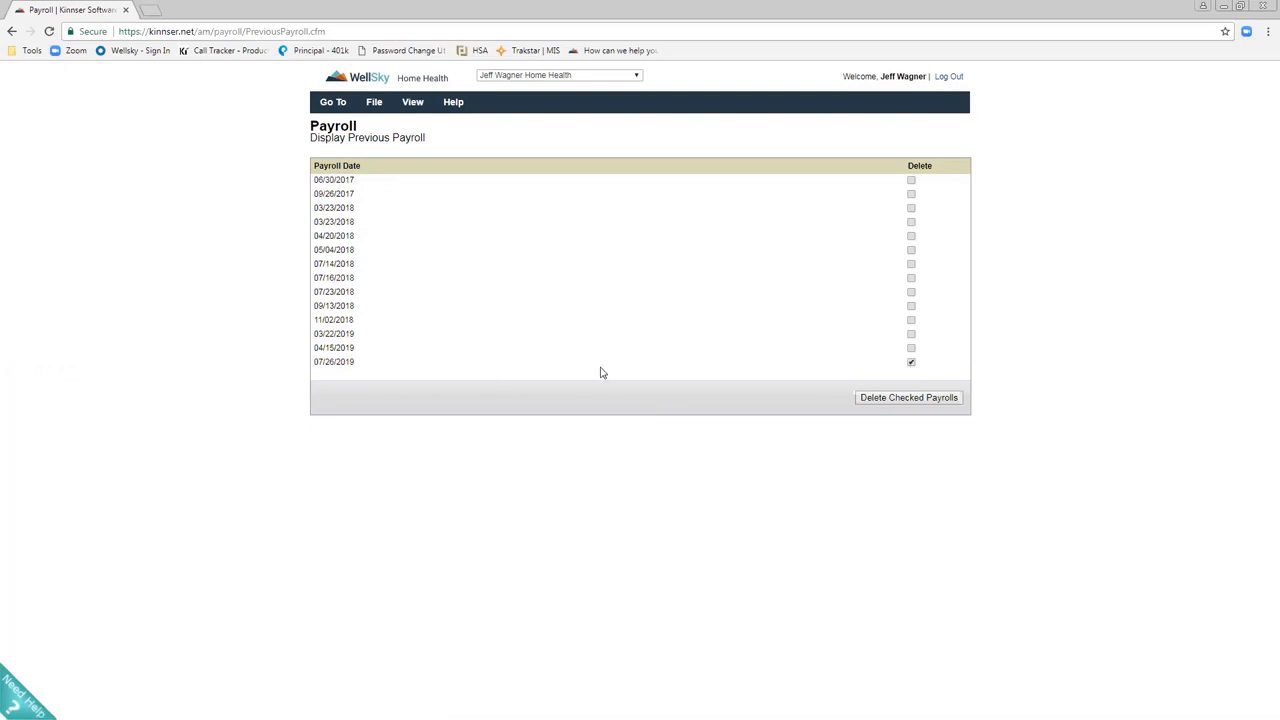
left_click(898, 399)
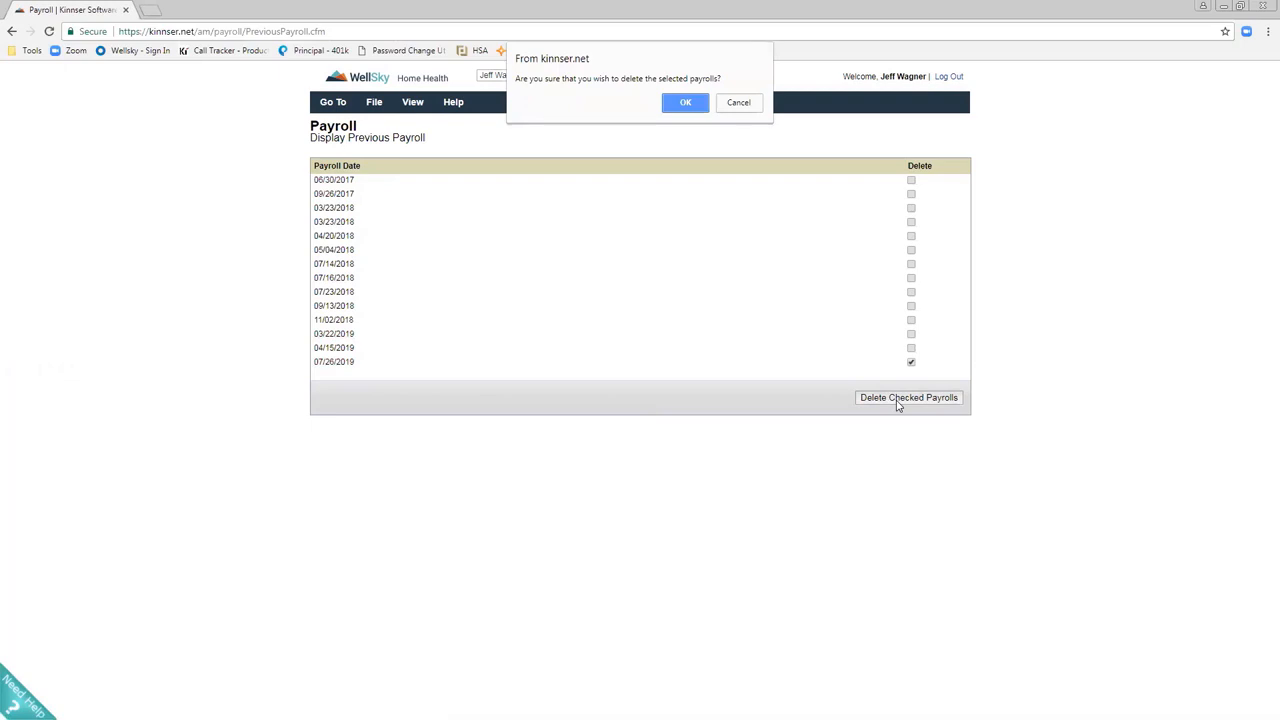
left_click(688, 104)
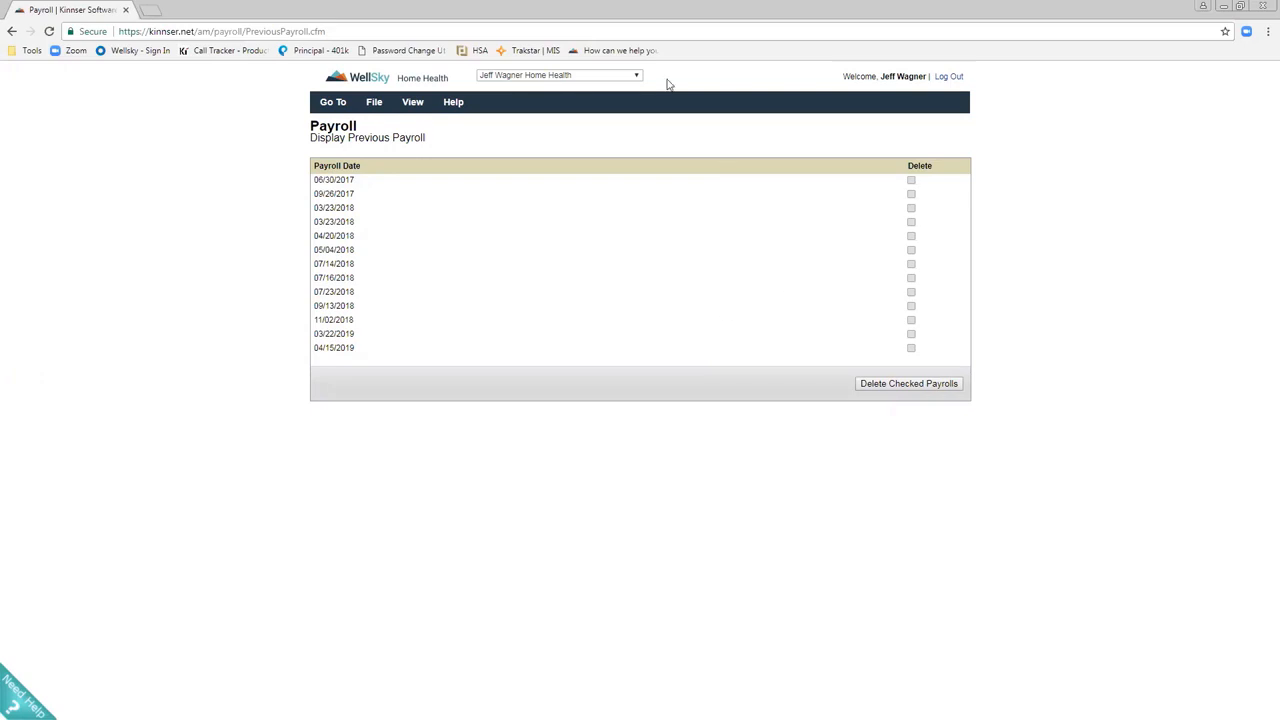
- Switch to the corporate account and open its Payroll Manager to review the listed branches and the payroll period setting
left_click(605, 77)
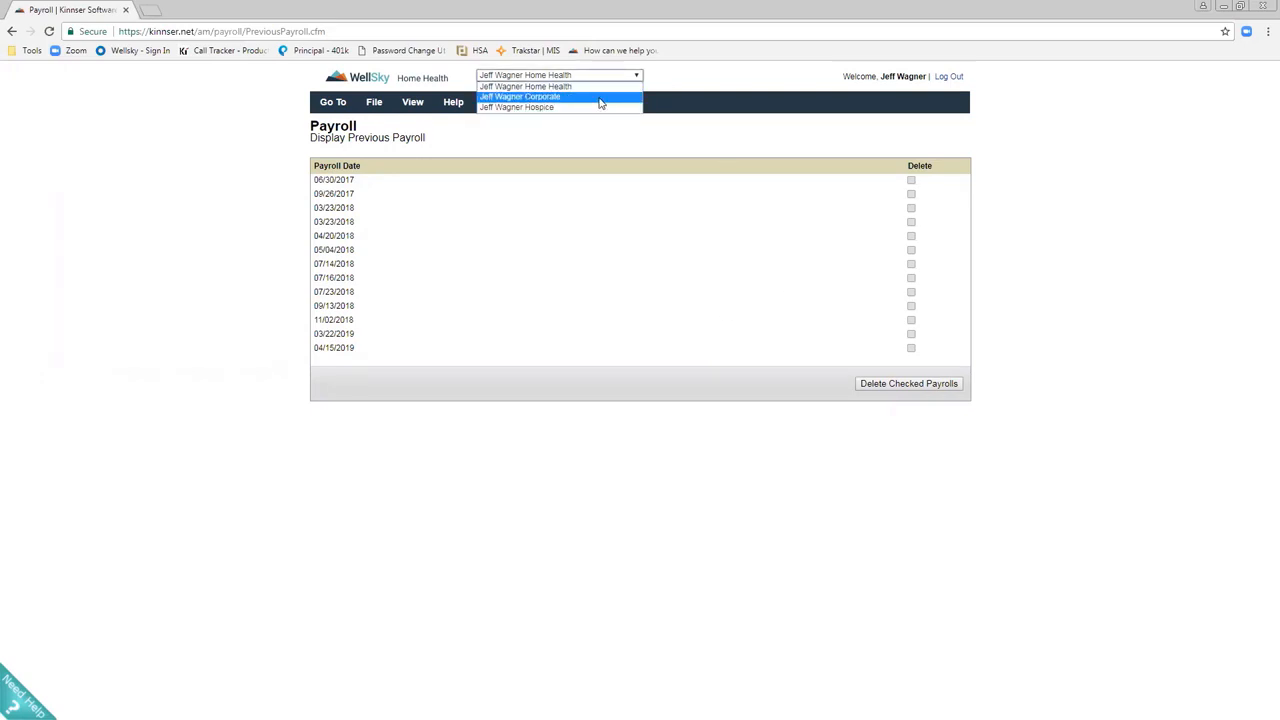
left_click(600, 103)
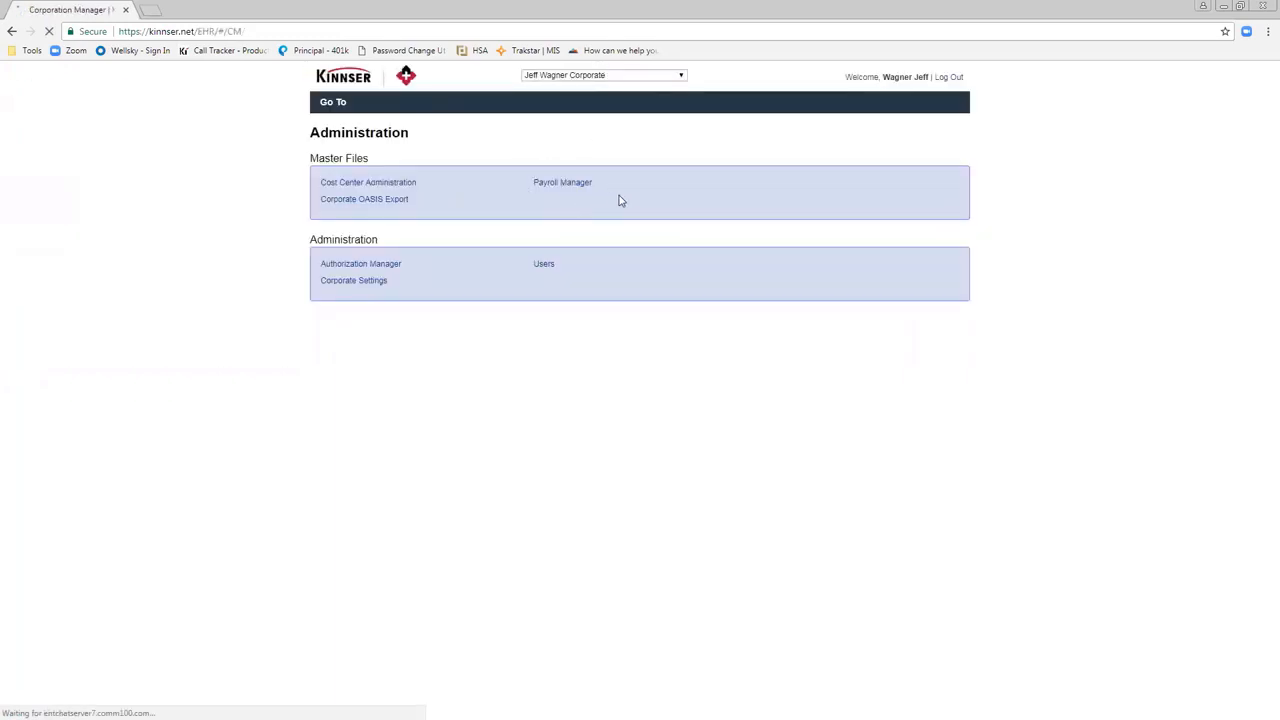
left_click(561, 185)
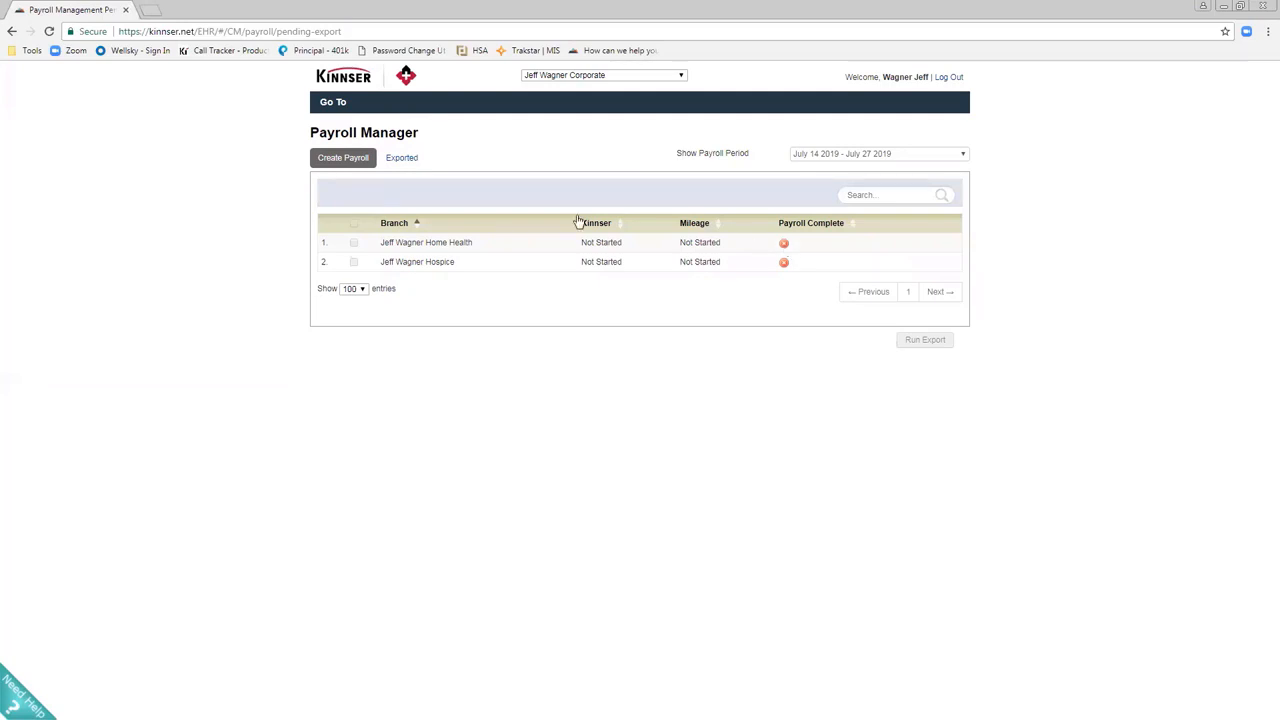
mouse_move(427, 242)
left_mouse_down()
mouse_move(472, 243)
mouse_move(456, 262)
left_mouse_up()
left_click_drag(750, 155, 677, 162)
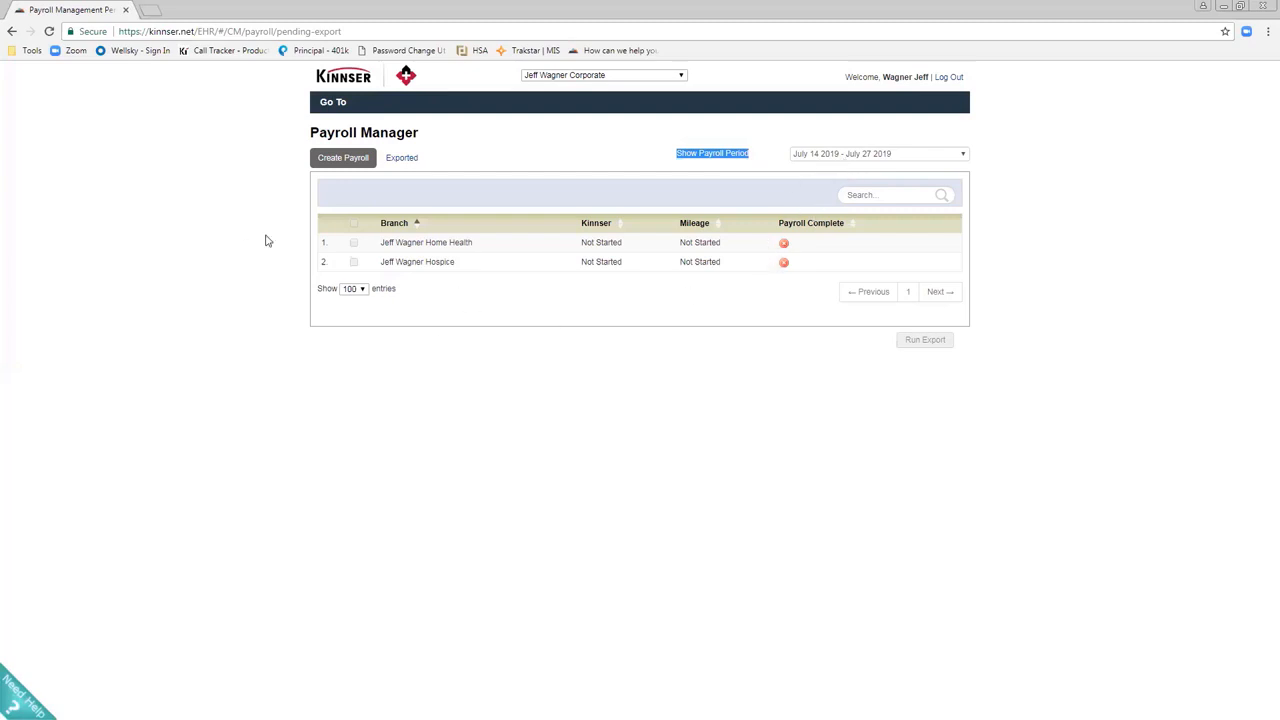
- Examine the corporate list of exported payrolls alongside the branch list for payroll creation, ending on the exported payrolls
left_click(401, 160)
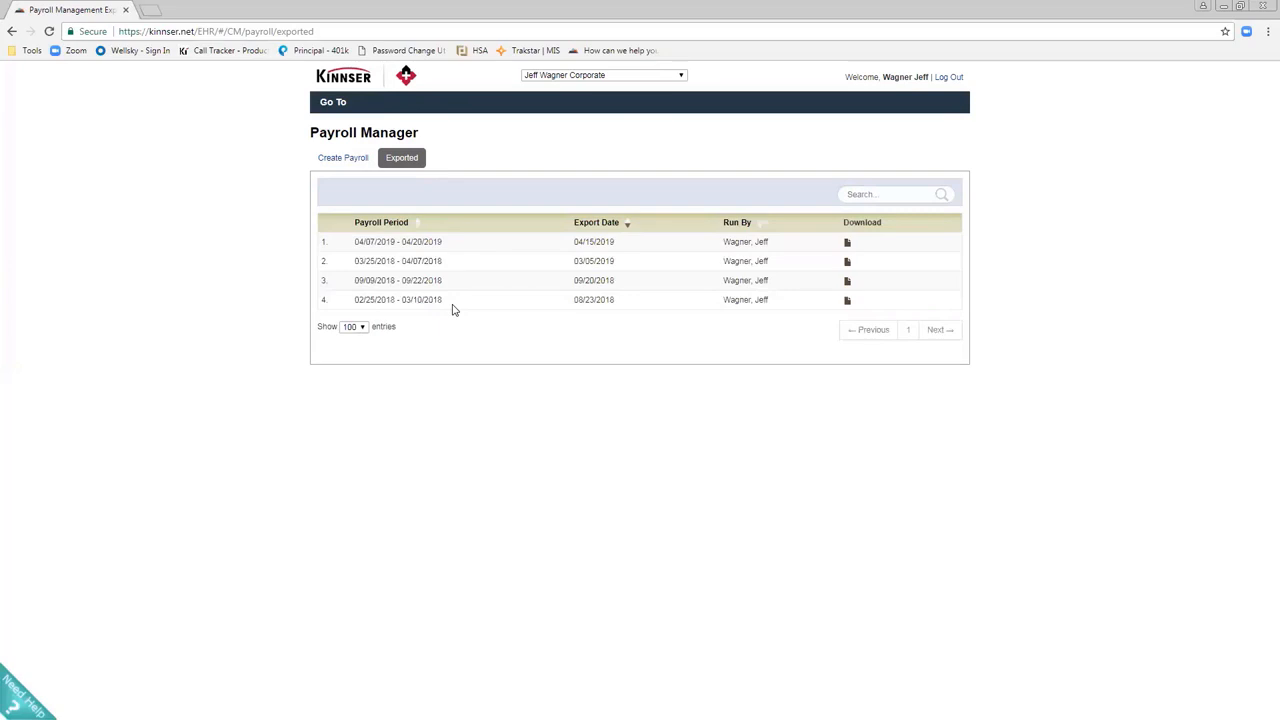
left_click(346, 161)
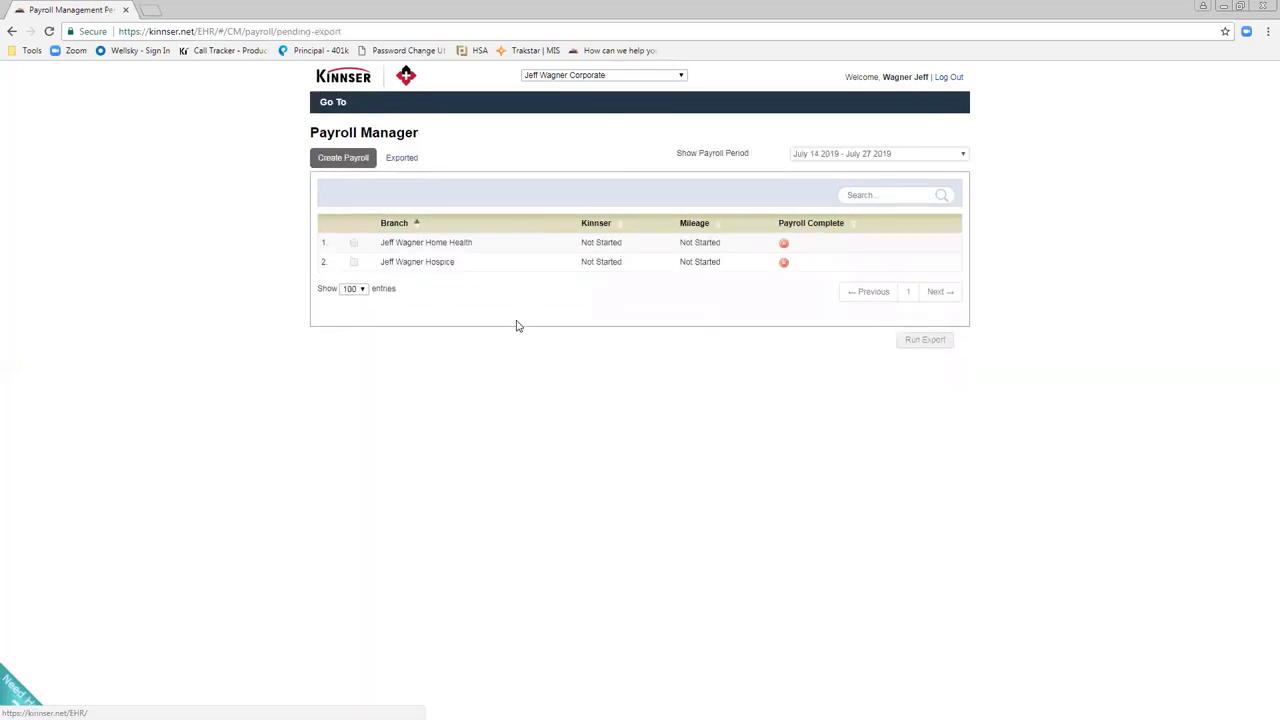
left_click(401, 162)
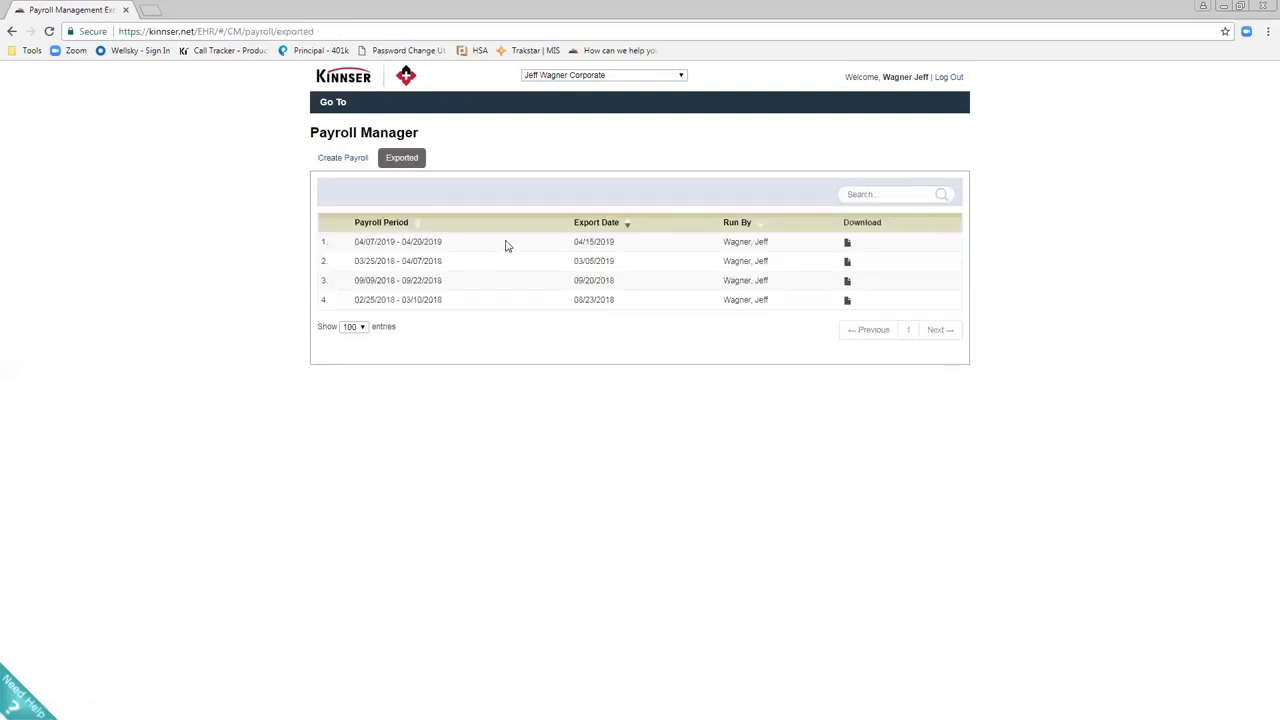